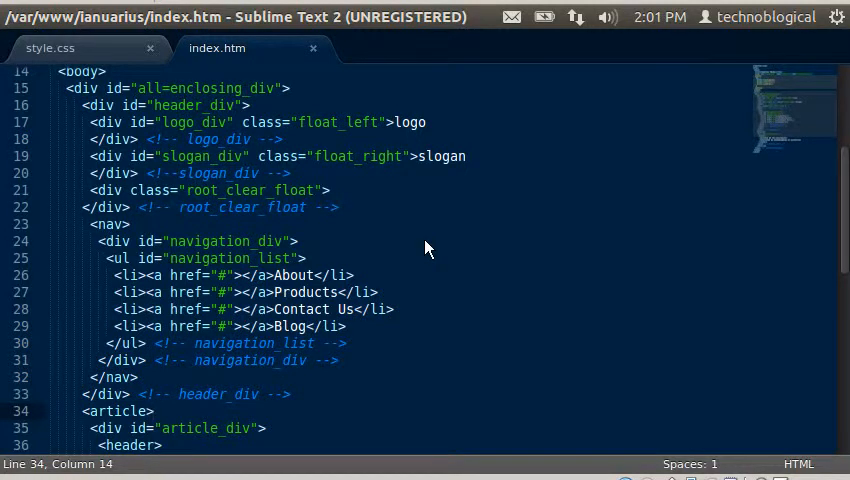
# - Move the misplaced </a> from before About to just after the word About
pyautogui.click(425, 248)
pyautogui.press('Down')
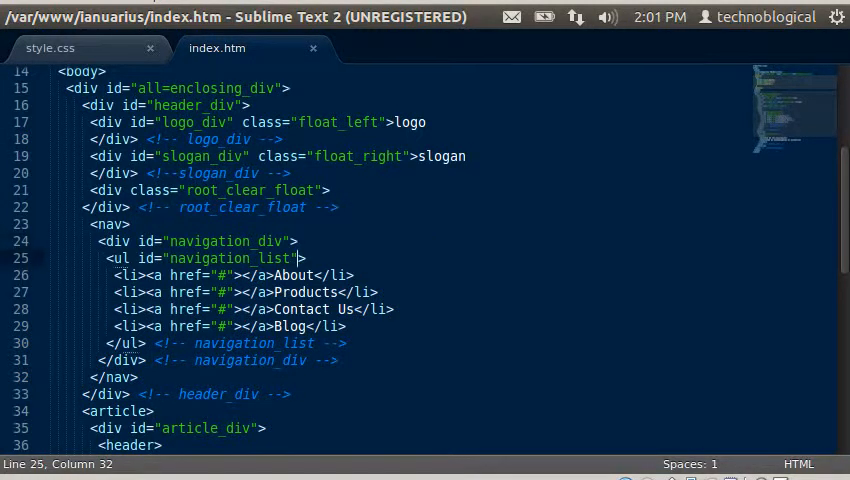
pyautogui.press('Down')
pyautogui.press('Left')
pyautogui.press('Left')
pyautogui.press('Left')
pyautogui.press('Left')
pyautogui.press('Left')
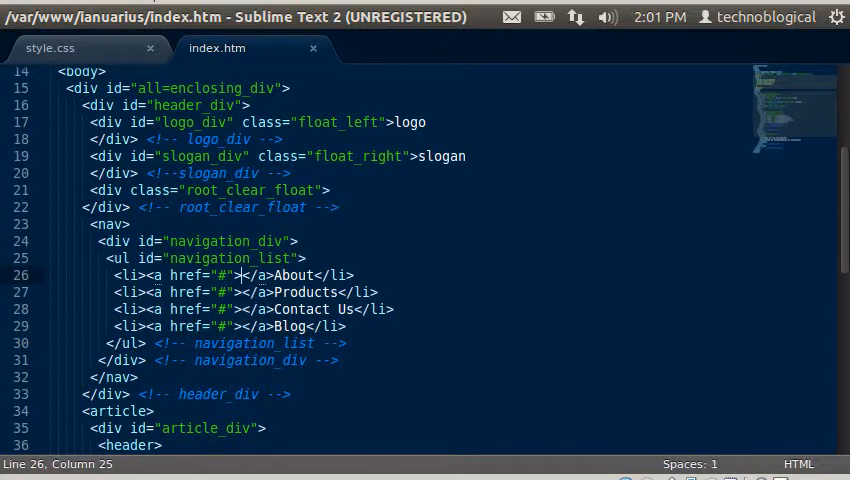
pyautogui.press('Down')
pyautogui.press('Down')
pyautogui.press('Down')
pyautogui.press('Up')
pyautogui.press('Up')
pyautogui.press('Right')
pyautogui.press('Right')
pyautogui.press('Right')
pyautogui.press('Up')
pyautogui.press('Up')
pyautogui.press('Down')
pyautogui.press('Right')
pyautogui.press('Right')
pyautogui.press('Right')
pyautogui.press('Right')
pyautogui.press('Right')
pyautogui.press('Right')
pyautogui.hotkey('shift', 'Left')
pyautogui.hotkey('shift', 'Left')
pyautogui.hotkey('shift', 'Left')
pyautogui.hotkey('shift', 'Left')
pyautogui.hotkey('shift', 'Left')
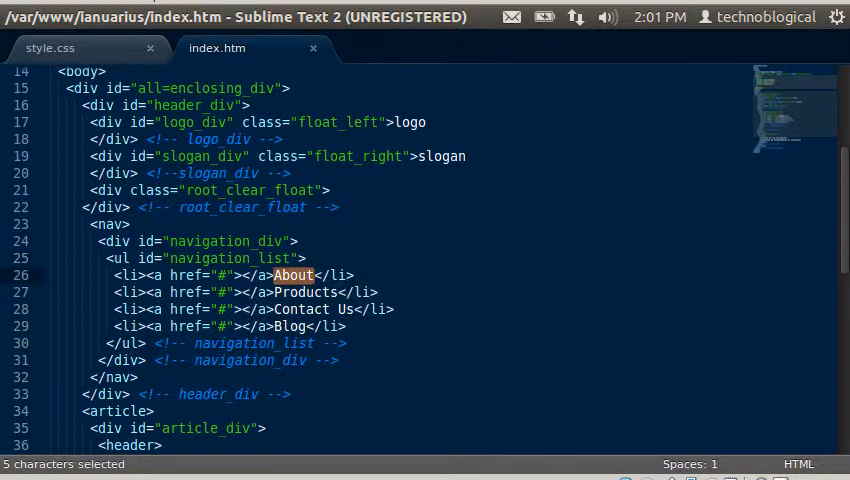
pyautogui.press('Left')
pyautogui.hotkey('shift', 'Left')
pyautogui.hotkey('shift', 'Left')
pyautogui.hotkey('shift', 'Left')
pyautogui.hotkey('shift', 'Left')
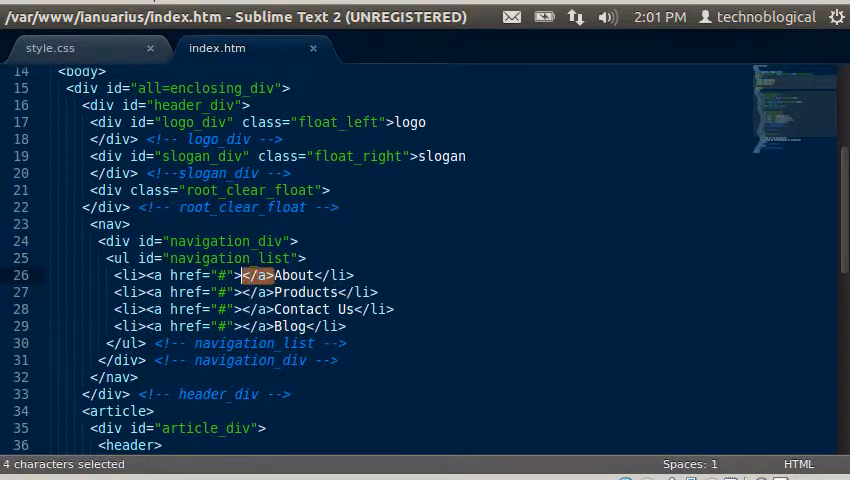
pyautogui.hotkey('ctrl', 'c')
pyautogui.press('BackSpace')
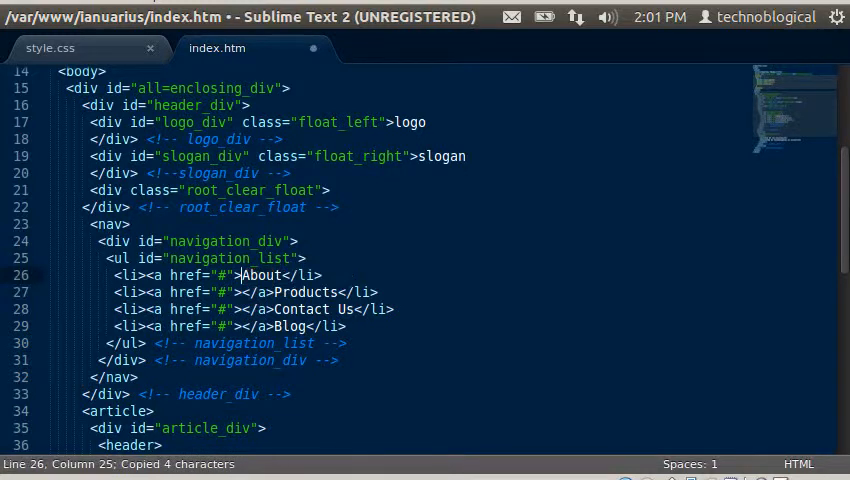
pyautogui.press('Right')
pyautogui.press('Right')
pyautogui.press('Right')
pyautogui.press('Right')
pyautogui.press('Right')
pyautogui.hotkey('ctrl', 'v')
# - Move the </a> on the Products line to just after the word Products
pyautogui.press('Down')
pyautogui.press('Left')
pyautogui.press('Left')
pyautogui.press('Left')
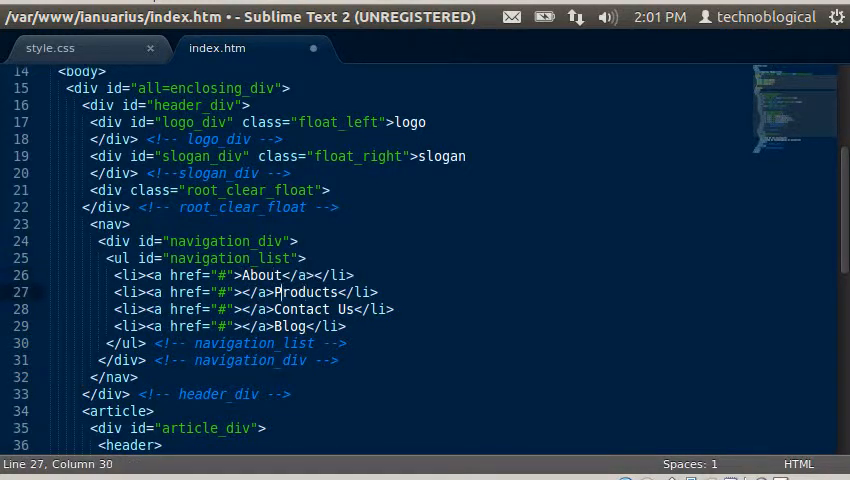
pyautogui.press('Left')
pyautogui.hotkey('shift', 'Left')
pyautogui.hotkey('shift', 'Left')
pyautogui.hotkey('shift', 'Left')
pyautogui.hotkey('shift', 'Left')
pyautogui.hotkey('ctrl', 'c')
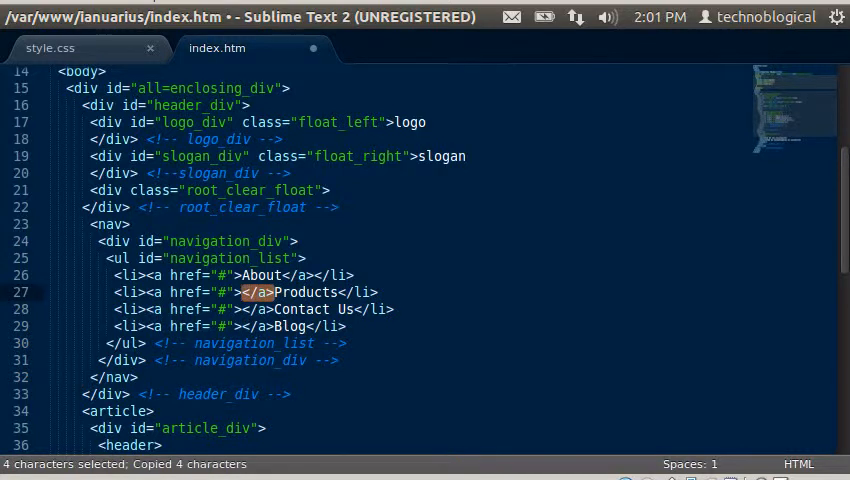
pyautogui.press('Delete')
pyautogui.press('Right')
pyautogui.press('Right')
pyautogui.press('Right')
pyautogui.press('Right')
pyautogui.press('Right')
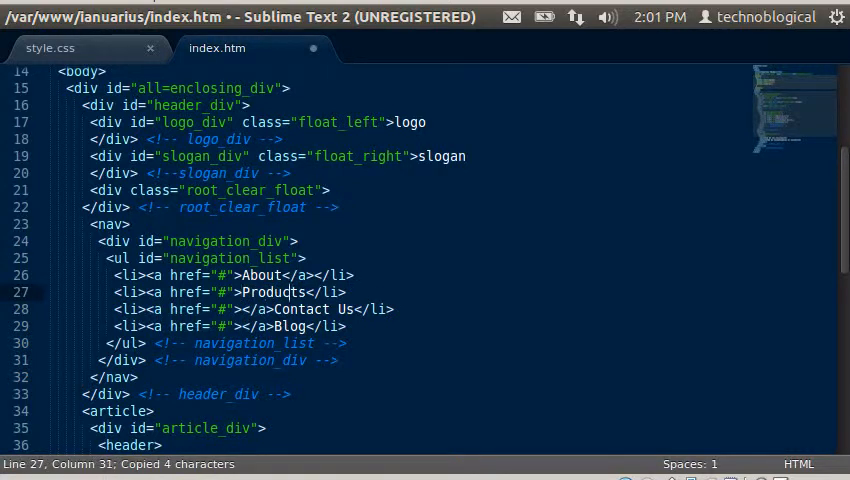
pyautogui.press('Right')
pyautogui.press('Right')
pyautogui.hotkey('ctrl', 'v')
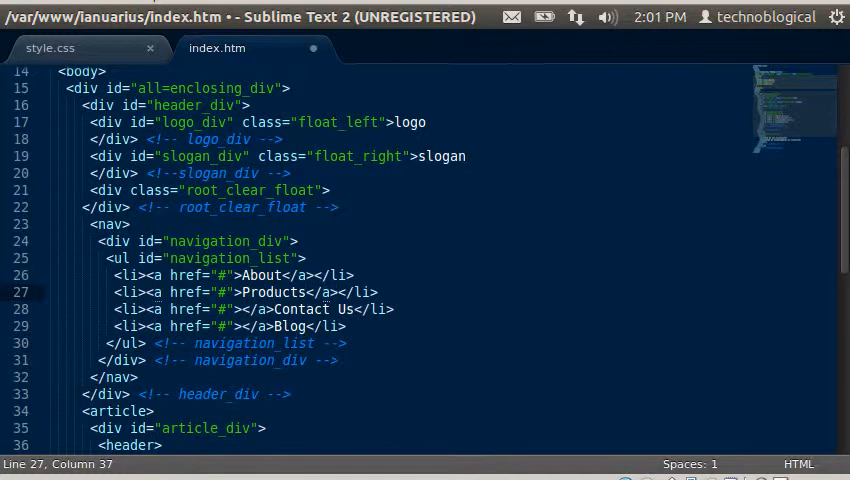
# - Reposition the closing </a> tags after Contact Us and Blog as well
pyautogui.press('Down')
pyautogui.press('Left')
pyautogui.press('Left')
pyautogui.press('Left')
pyautogui.press('Left')
pyautogui.press('Left')
pyautogui.press('Left')
pyautogui.press('Left')
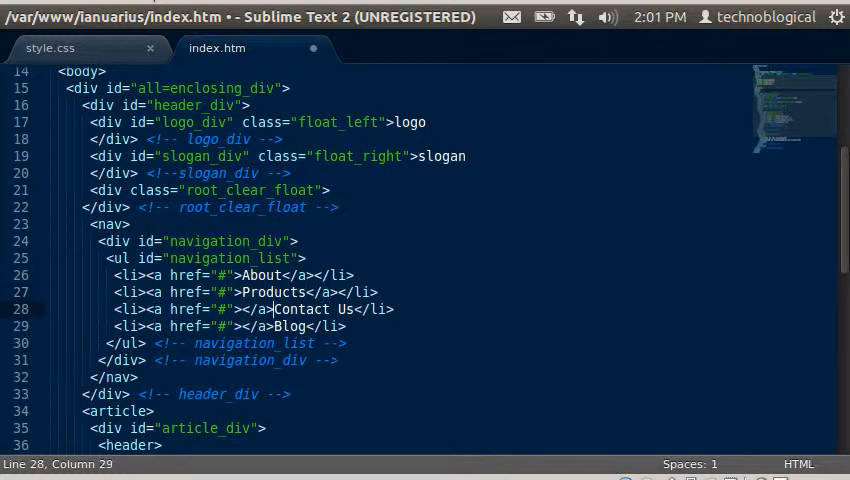
pyautogui.press('BackSpace')
pyautogui.press('BackSpace')
pyautogui.press('BackSpace')
pyautogui.press('BackSpace')
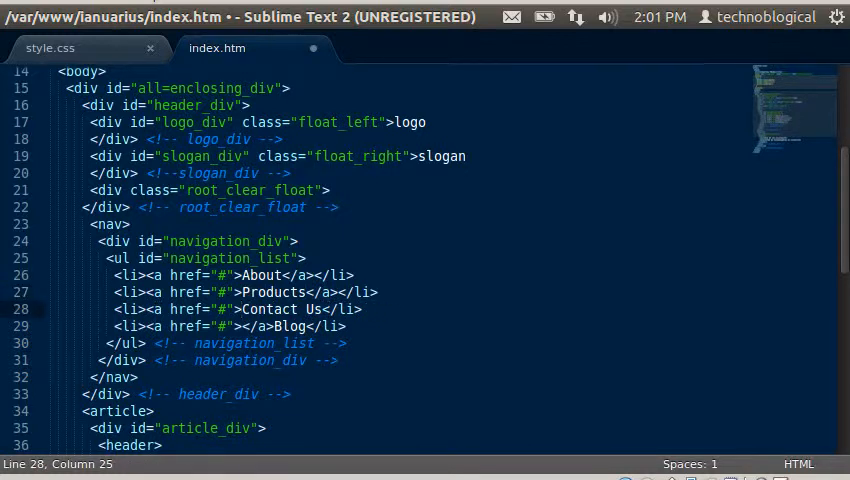
pyautogui.press('Right')
pyautogui.press('Right')
pyautogui.press('Right')
pyautogui.press('Right')
pyautogui.press('Right')
pyautogui.press('Right')
pyautogui.press('Right')
pyautogui.press('Right')
pyautogui.write('</a>')
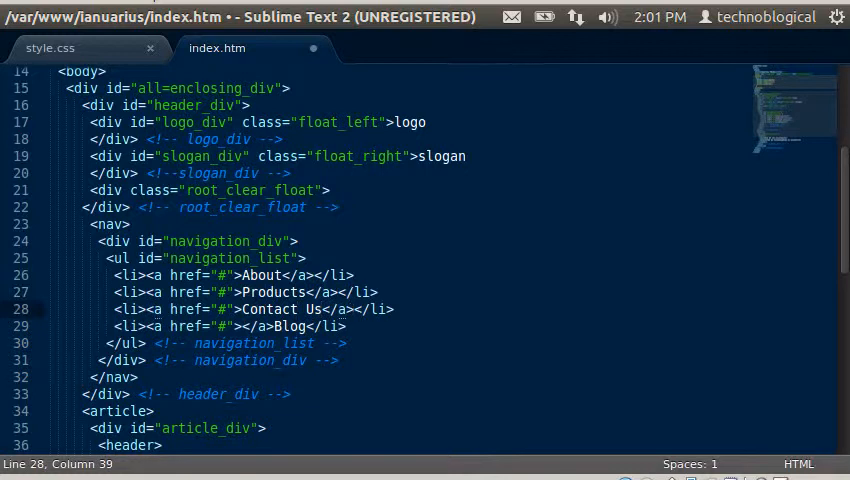
pyautogui.press('Down')
pyautogui.press('Left')
pyautogui.press('Left')
pyautogui.press('Left')
pyautogui.press('Left')
pyautogui.press('Left')
pyautogui.press('Left')
pyautogui.press('Left')
pyautogui.press('Left')
pyautogui.press('Left')
pyautogui.press('BackSpace')
pyautogui.press('BackSpace')
pyautogui.press('BackSpace')
pyautogui.press('BackSpace')
pyautogui.press('Right')
pyautogui.press('Right')
pyautogui.press('Right')
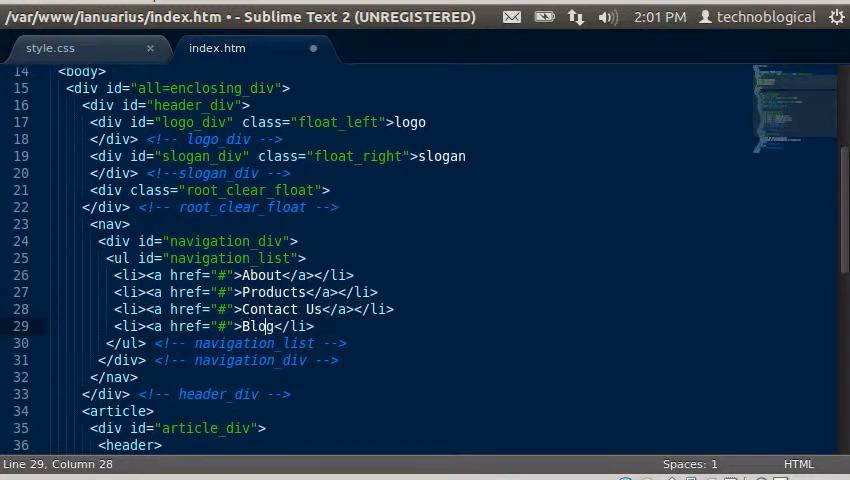
pyautogui.press('Right')
pyautogui.write('</a>')
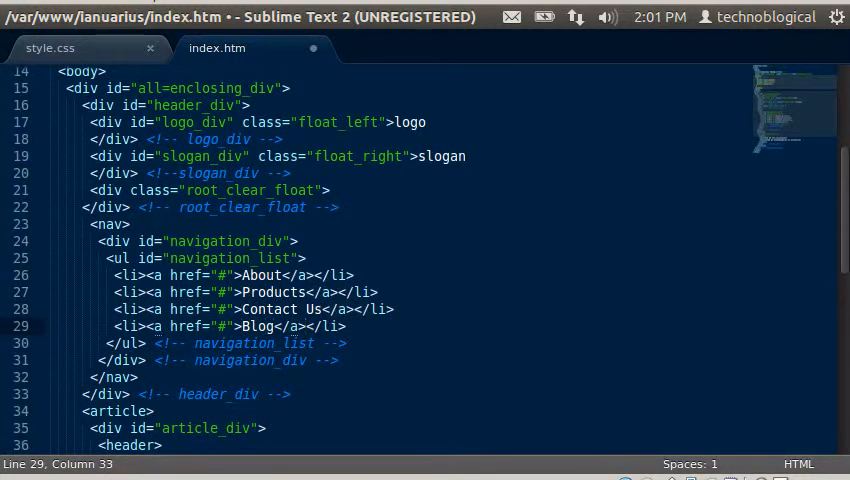
# - Save index.htm and reload the Firefox preview to check the nav links
pyautogui.hotkey('ctrl', 's')
pyautogui.hotkey('alt', 'Tab')
pyautogui.press('F5')
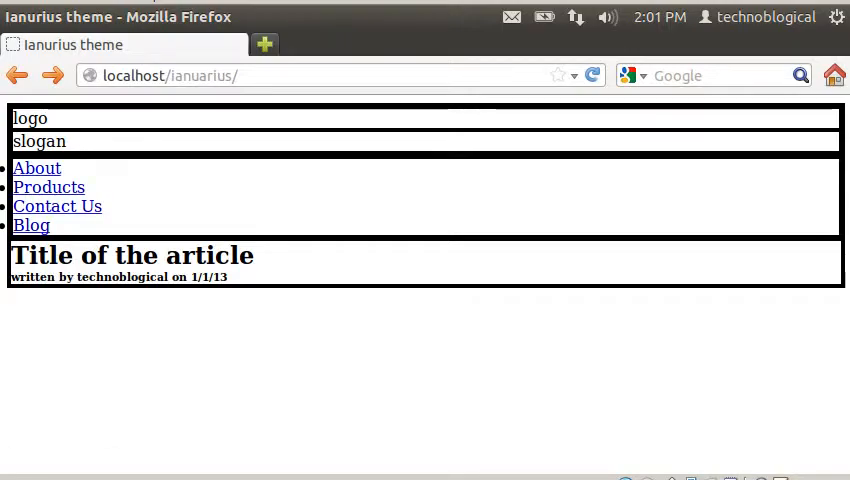
# - Add a body paragraph after the article header, save index.htm and reload the preview
pyautogui.hotkey('alt', 'Tab')
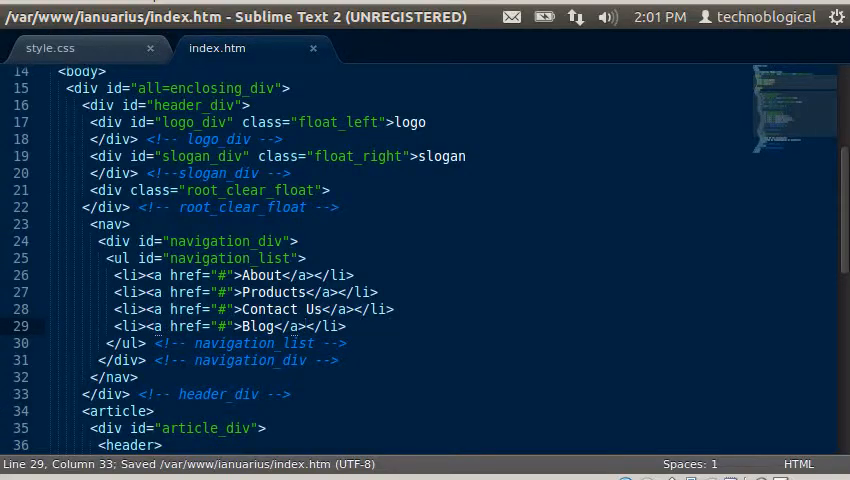
pyautogui.press('Down')
pyautogui.press('Down')
pyautogui.press('Down')
pyautogui.press('Down')
pyautogui.press('Down')
pyautogui.press('Down')
pyautogui.press('Down')
pyautogui.press('Down')
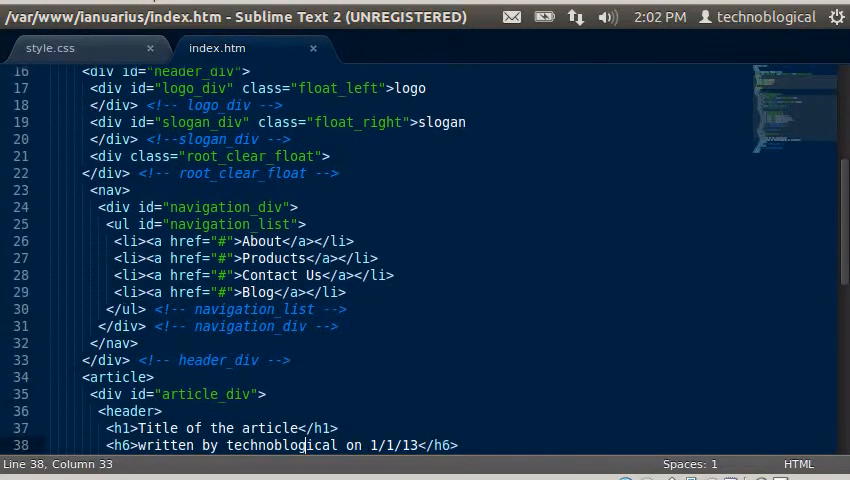
pyautogui.press('Down')
pyautogui.press('Down')
pyautogui.press('Up')
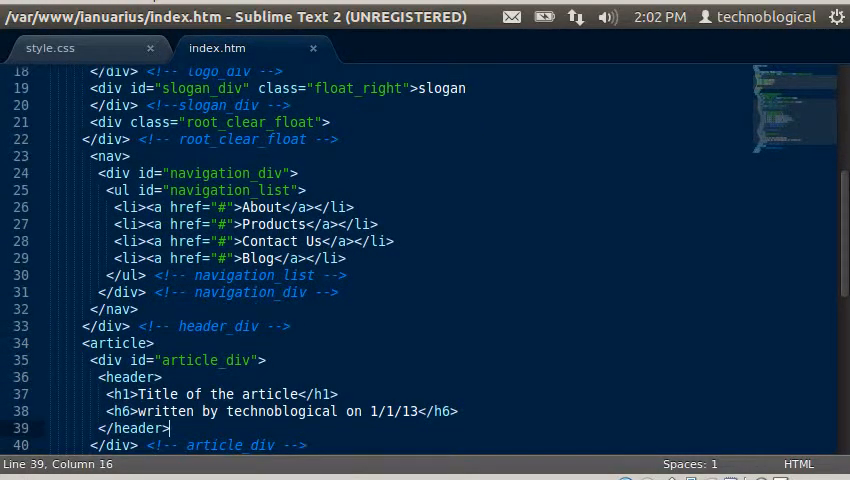
pyautogui.press('Return')
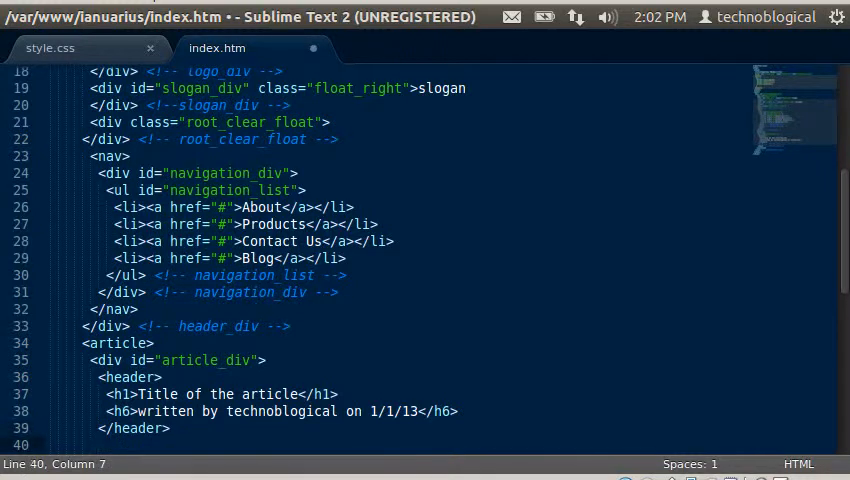
pyautogui.write('<p>')
pyautogui.write('This is the b')
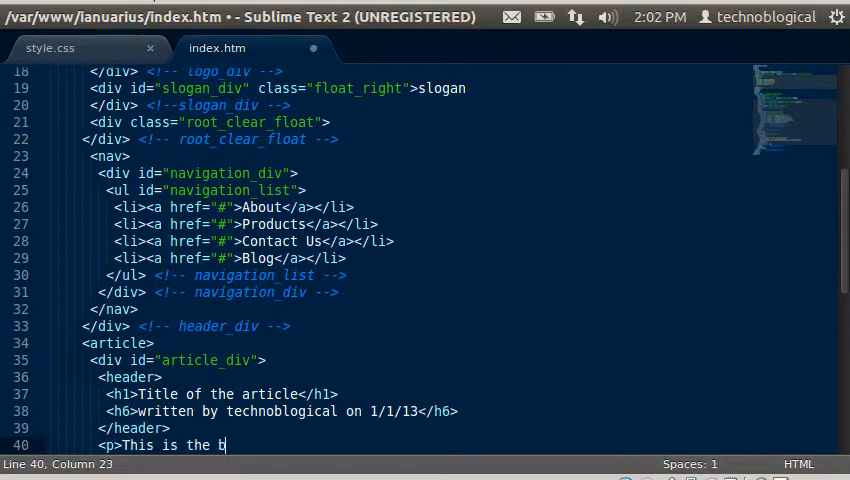
pyautogui.write('ody of the ar')
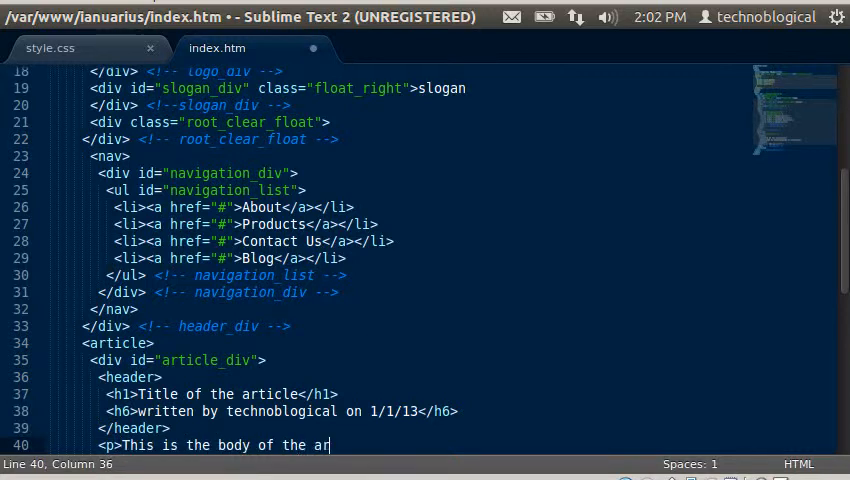
pyautogui.write('ticle')
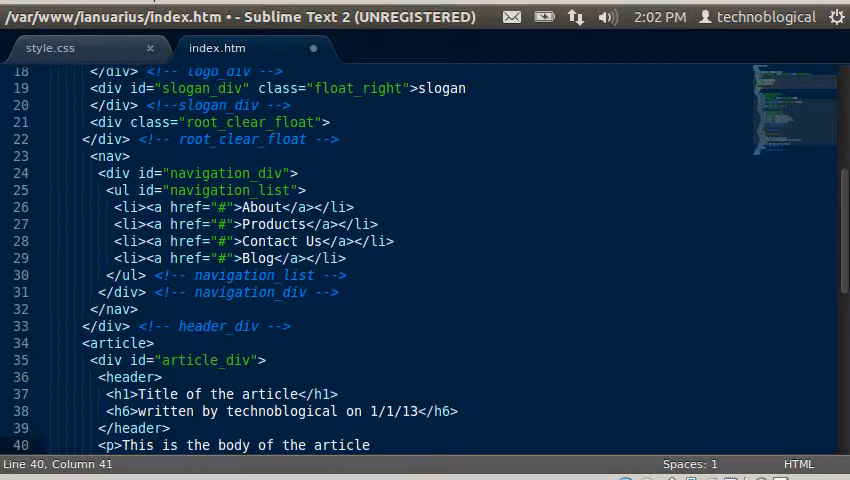
pyautogui.write('</')
pyautogui.write('p>')
pyautogui.hotkey('ctrl', 's')
pyautogui.hotkey('alt', 'Tab')
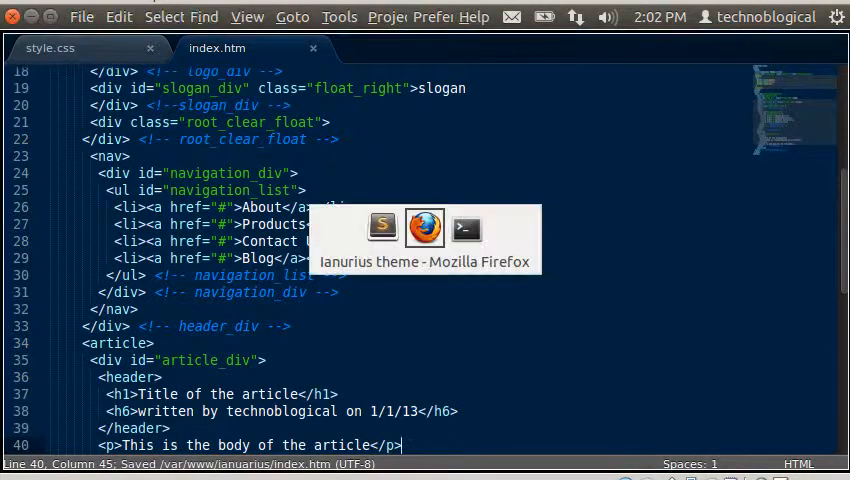
pyautogui.press('F5')
# - Add ', p' to style.css's reset rule selector, save the stylesheet and reload the preview
pyautogui.hotkey('alt', 'Tab')
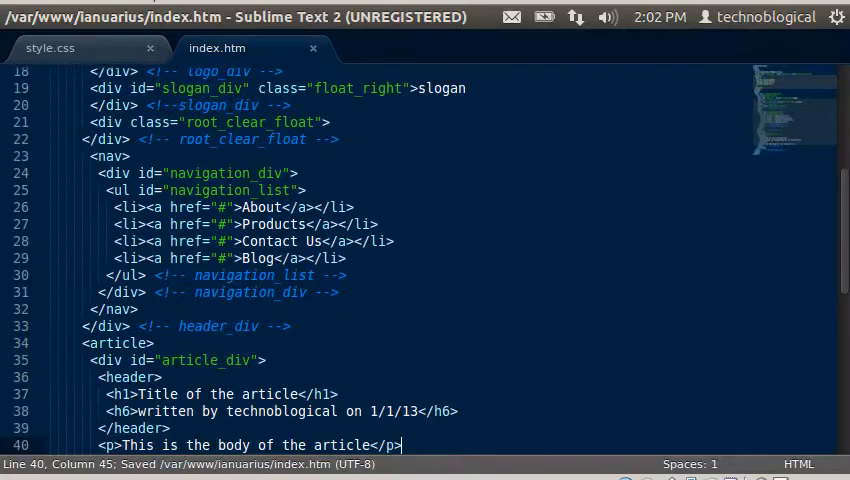
pyautogui.hotkey('ctrl', 'pageup')
pyautogui.press('Up')
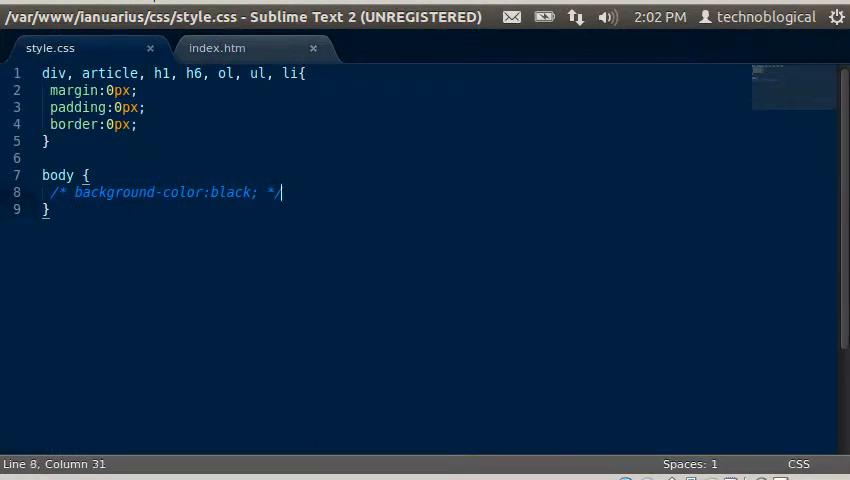
pyautogui.press('Up')
pyautogui.press('Up')
pyautogui.press('Up')
pyautogui.press('Left')
pyautogui.write(', p')
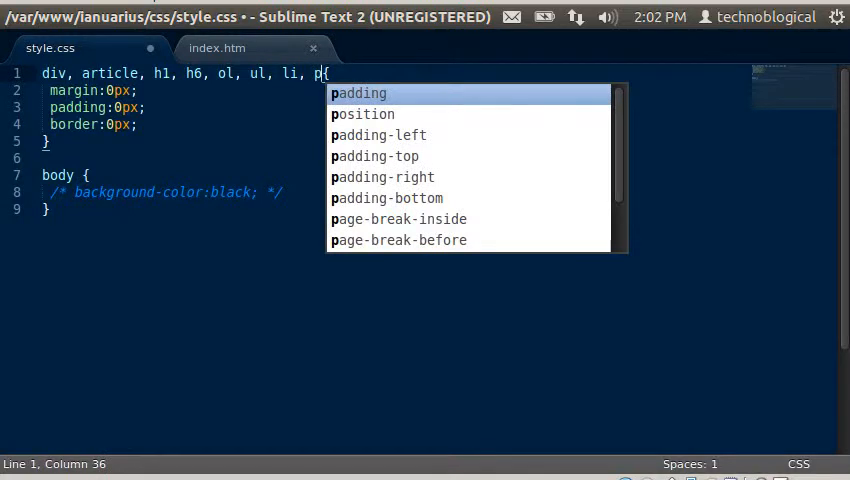
pyautogui.hotkey('ctrl', 's')
pyautogui.hotkey('alt', 'Tab')
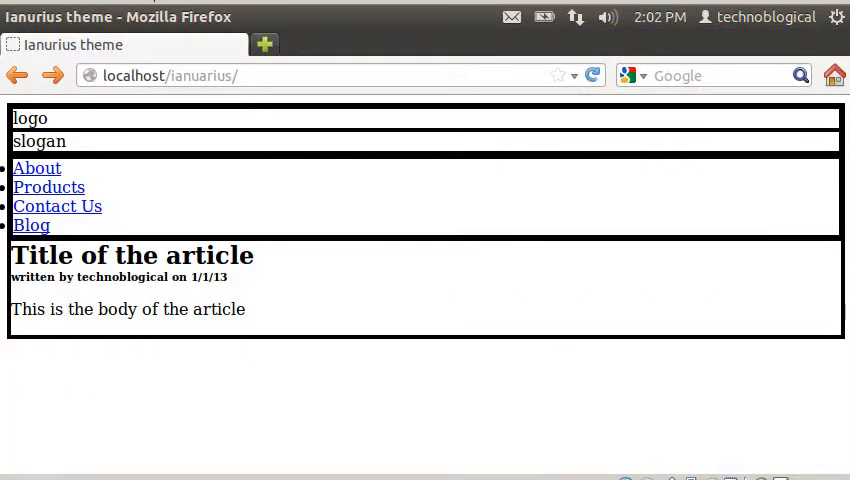
pyautogui.press('F5')
# - Add opening and closing footer tags after the article with an indented line inside
pyautogui.hotkey('alt', 'Tab')
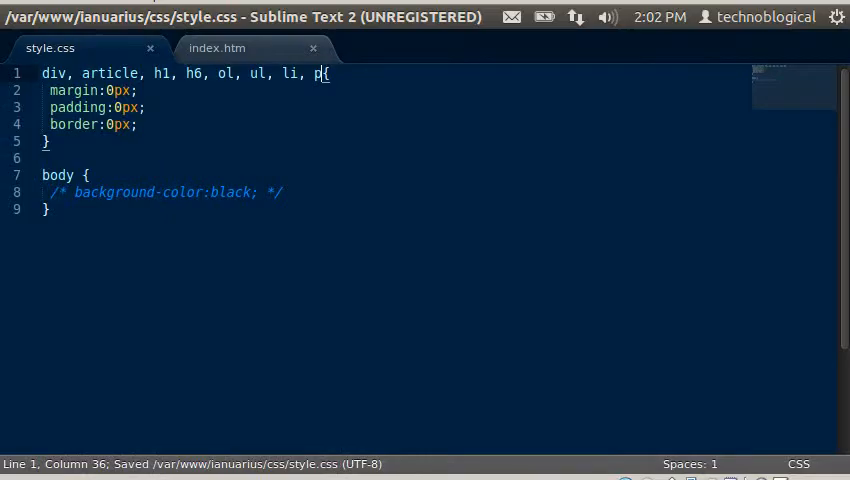
pyautogui.click(214, 48)
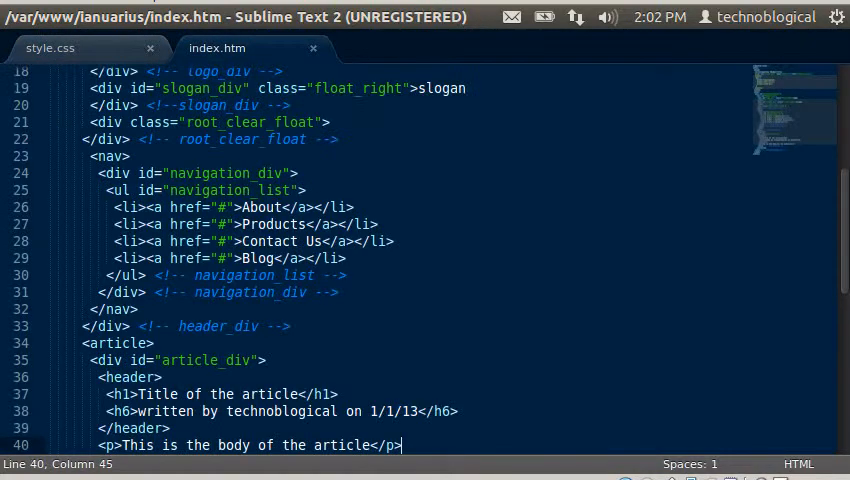
pyautogui.press('Down')
pyautogui.press('Down')
pyautogui.press('Down')
pyautogui.press('Down')
pyautogui.press('Down')
pyautogui.press('Up')
pyautogui.press('Up')
pyautogui.press('Up')
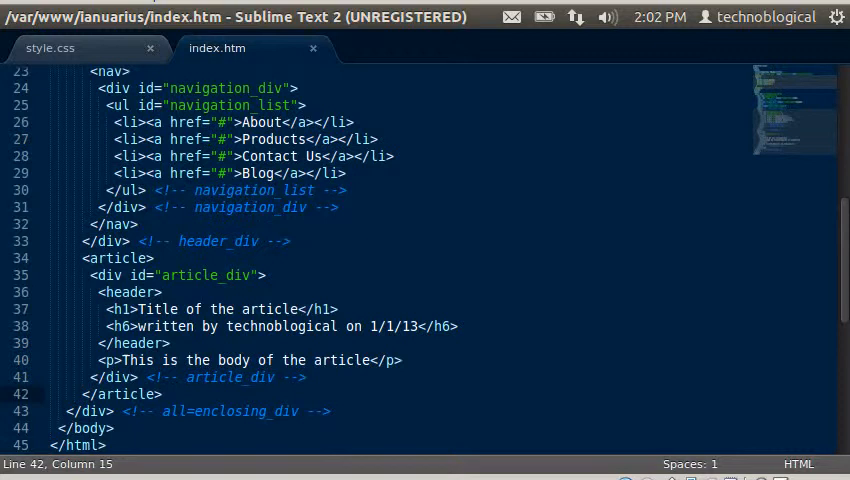
pyautogui.press('Return')
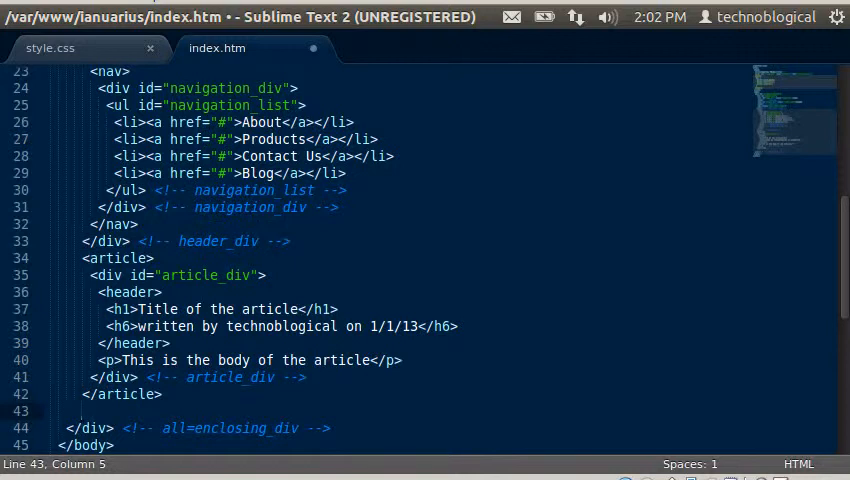
pyautogui.write('<di')
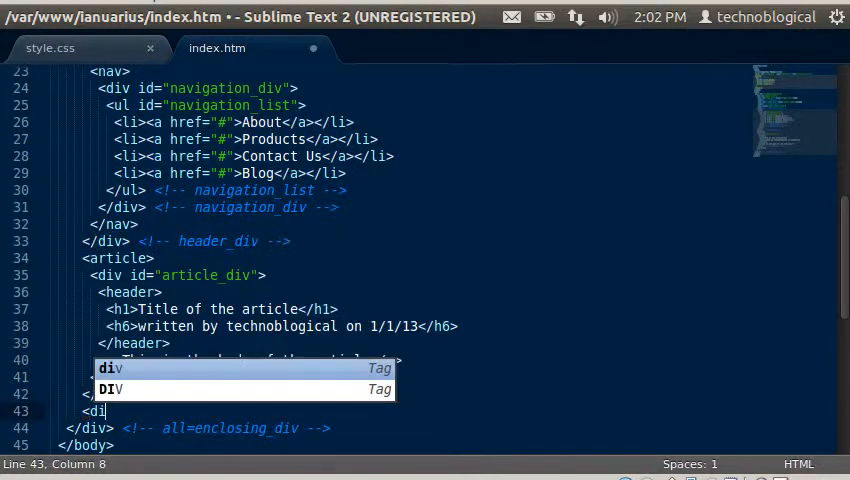
pyautogui.write('v')
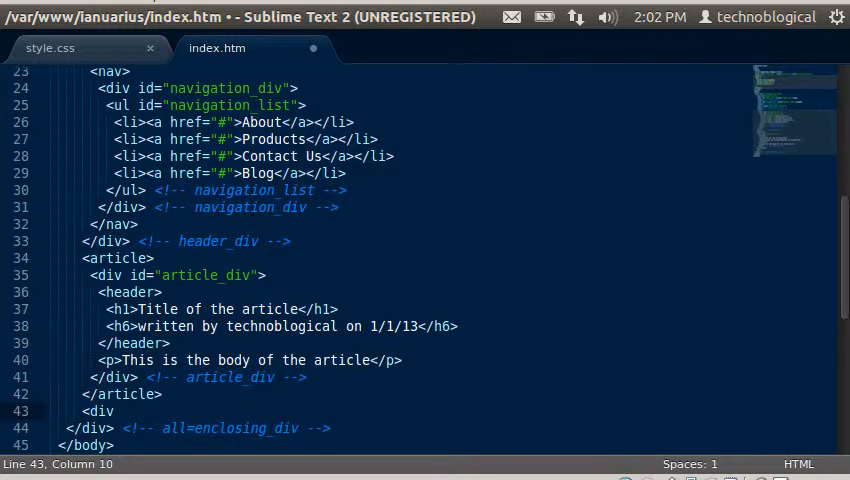
pyautogui.write(' id')
pyautogui.write('=')
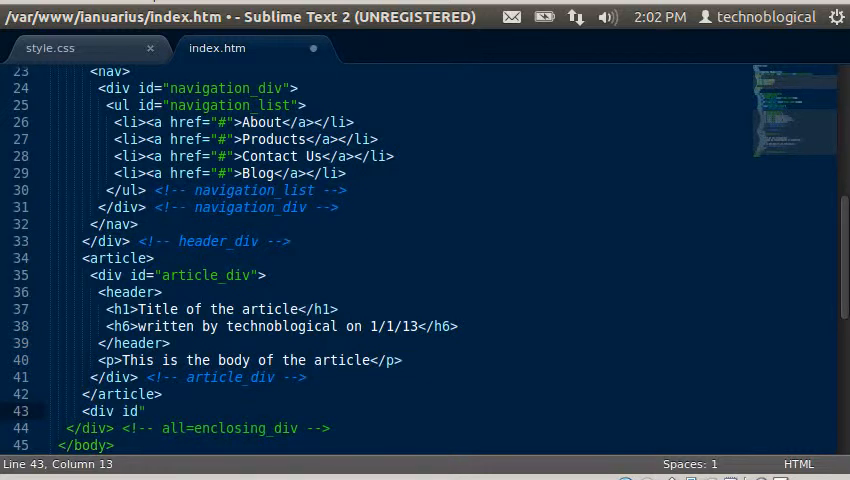
pyautogui.press('BackSpace')
pyautogui.press('BackSpace')
pyautogui.press('BackSpace')
pyautogui.press('BackSpace')
pyautogui.press('BackSpace')
pyautogui.press('BackSpace')
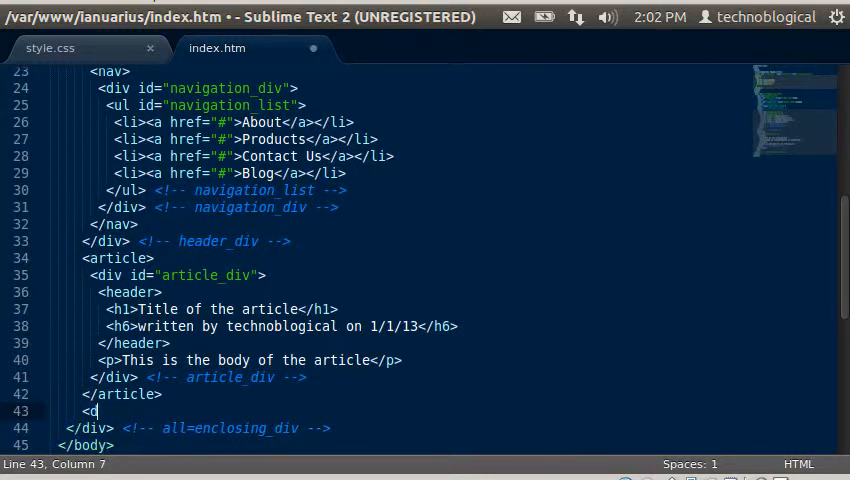
pyautogui.press('BackSpace')
pyautogui.press('BackSpace')
pyautogui.press('BackSpace')
pyautogui.write('<footer')
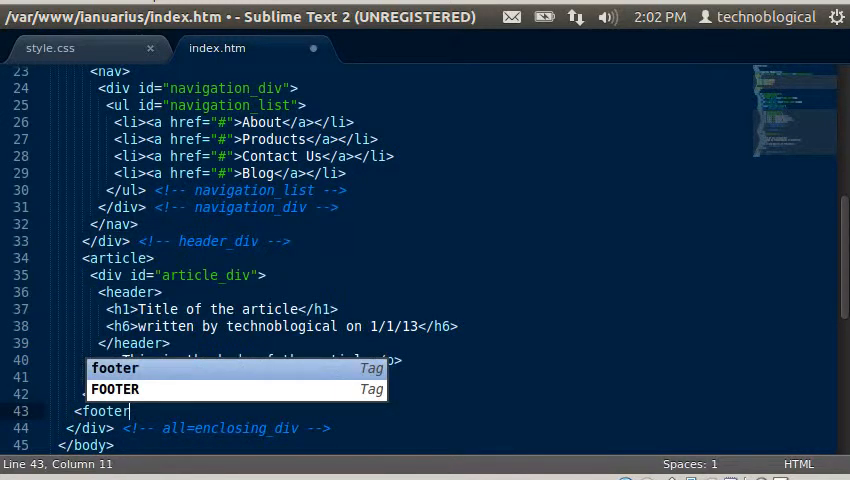
pyautogui.write('>')
pyautogui.press('Return')
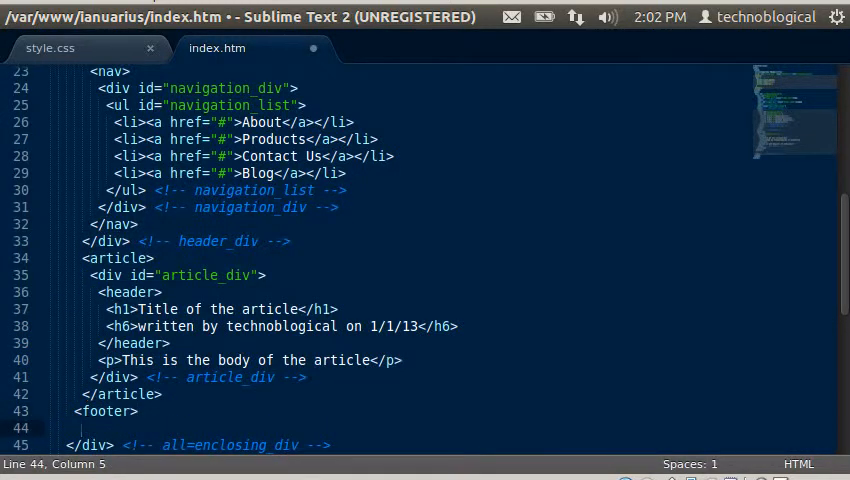
pyautogui.write('</footer')
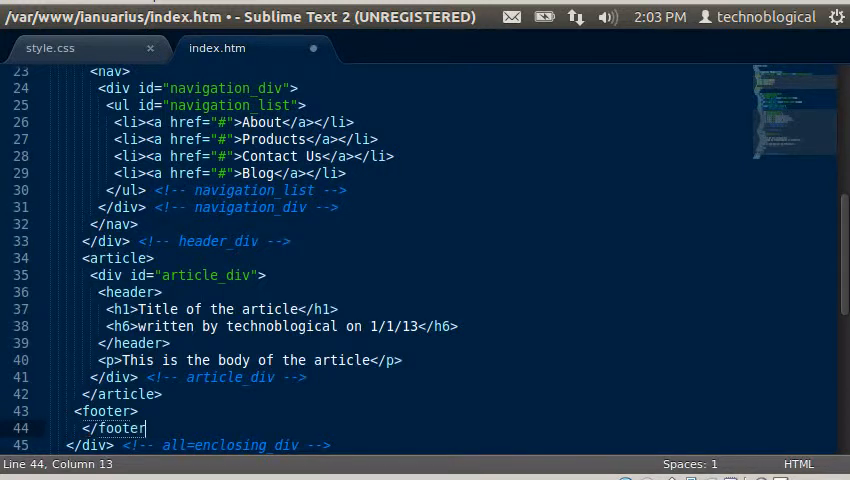
pyautogui.write('>')
pyautogui.press('Up')
pyautogui.press('End')
pyautogui.press('Return')
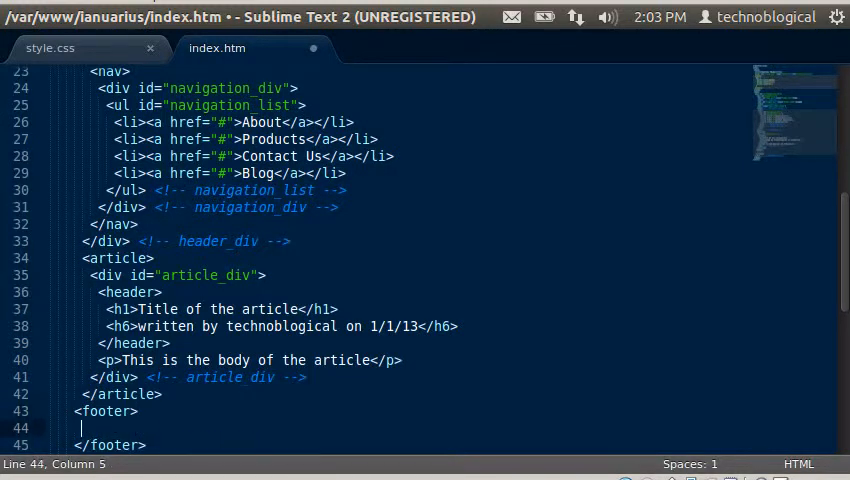
pyautogui.write('<d')
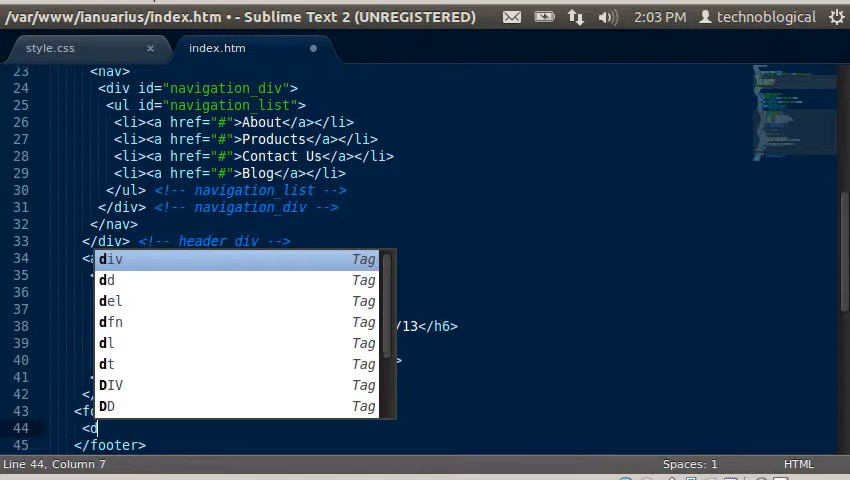
pyautogui.write('iv>')
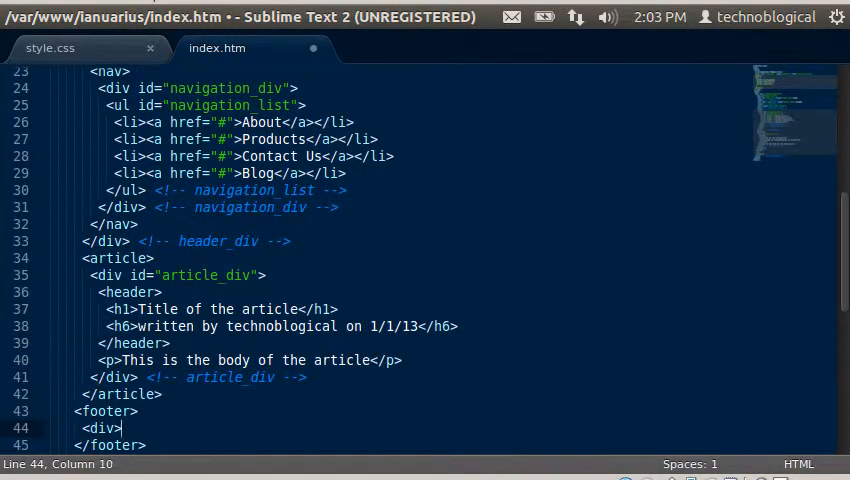
# - Write a div with id footer_div inside the footer and its closing </div> below
pyautogui.press('Left')
pyautogui.write('id')
pyautogui.write('=')
pyautogui.press('BackSpace')
pyautogui.press('BackSpace')
pyautogui.write('d')
pyautogui.write('="')
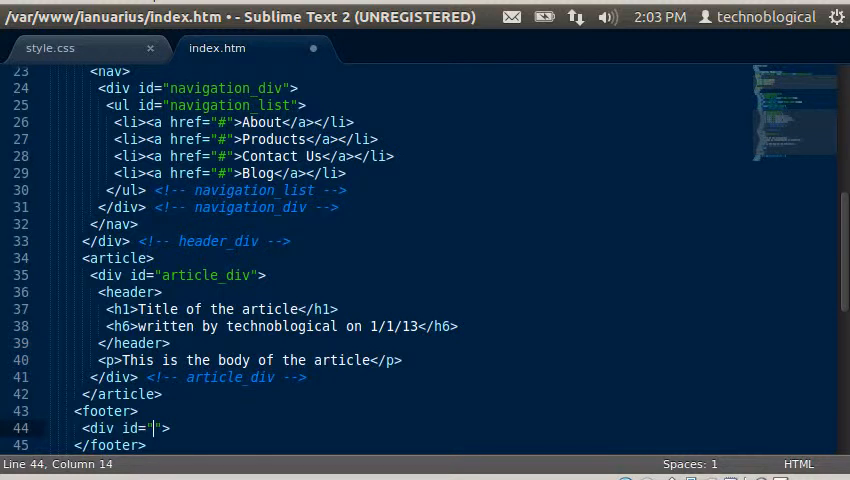
pyautogui.write('footer_d')
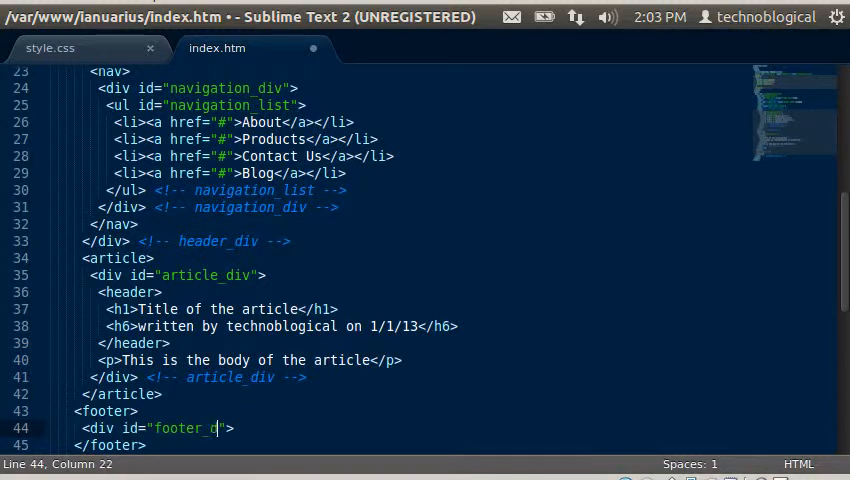
pyautogui.write('iv')
pyautogui.press('End')
pyautogui.press('Return')
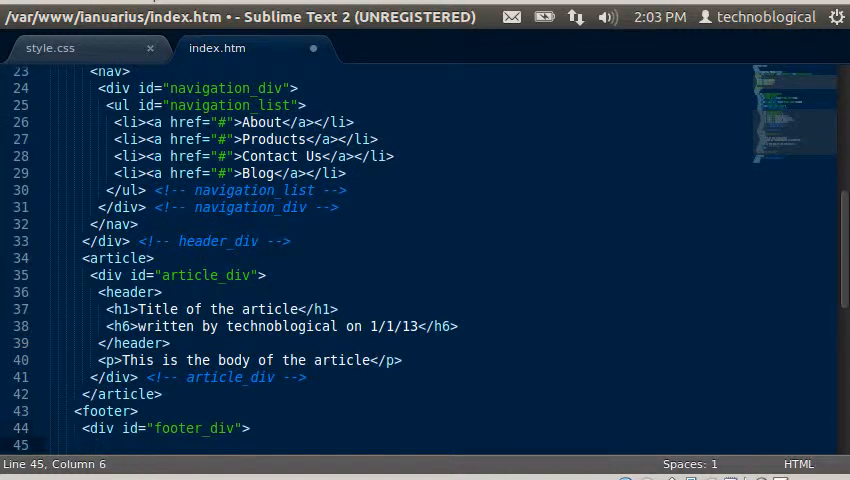
pyautogui.write('</di')
pyautogui.write('v>')
pyautogui.press('Up')
# - Copy the footer_div id and paste it into a <!-- footer_div --> comment after the closing div
pyautogui.press('Right')
pyautogui.press('Right')
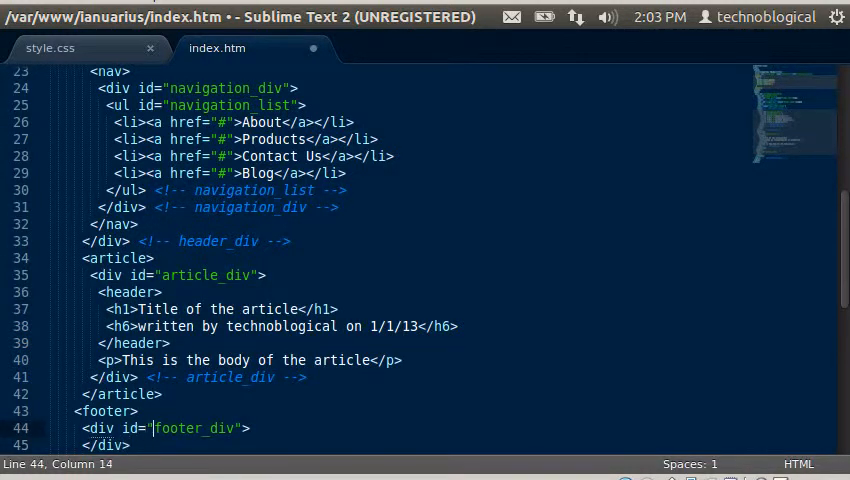
pyautogui.hotkey('shift', 'Right')
pyautogui.hotkey('shift', 'Right')
pyautogui.hotkey('shift', 'Right')
pyautogui.hotkey('shift', 'Right')
pyautogui.hotkey('shift', 'Right')
pyautogui.hotkey('shift', 'Right')
pyautogui.hotkey('shift', 'Right')
pyautogui.hotkey('shift', 'Right')
pyautogui.hotkey('shift', 'Right')
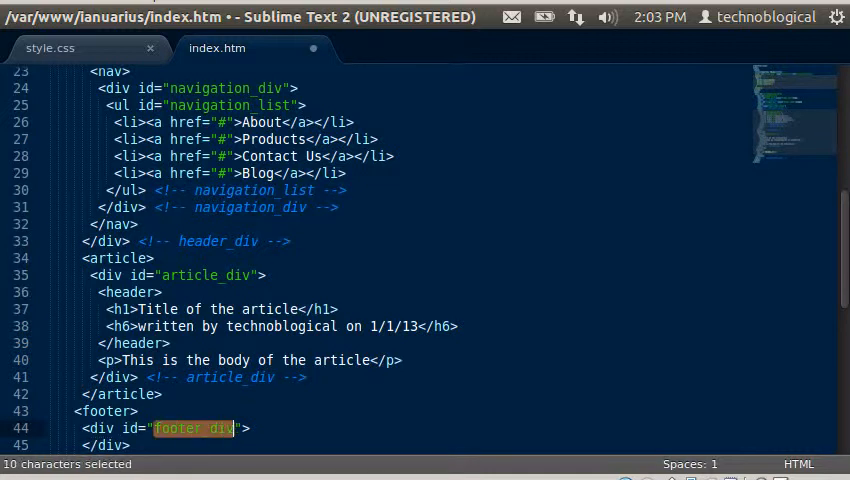
pyautogui.hotkey('ctrl', 'c')
pyautogui.press('Down')
pyautogui.press('End')
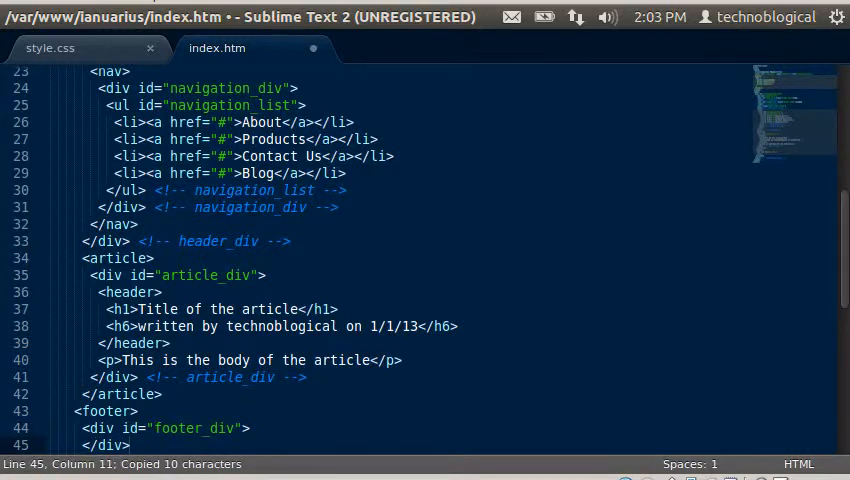
pyautogui.write('<')
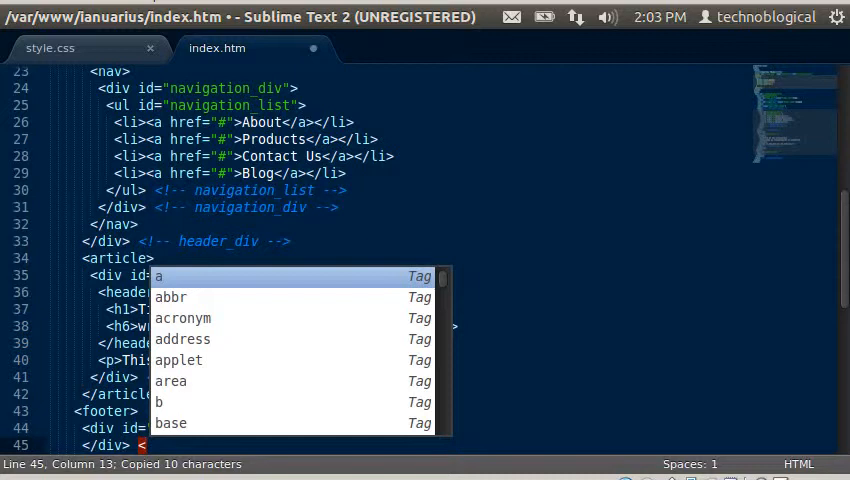
pyautogui.write('!--')
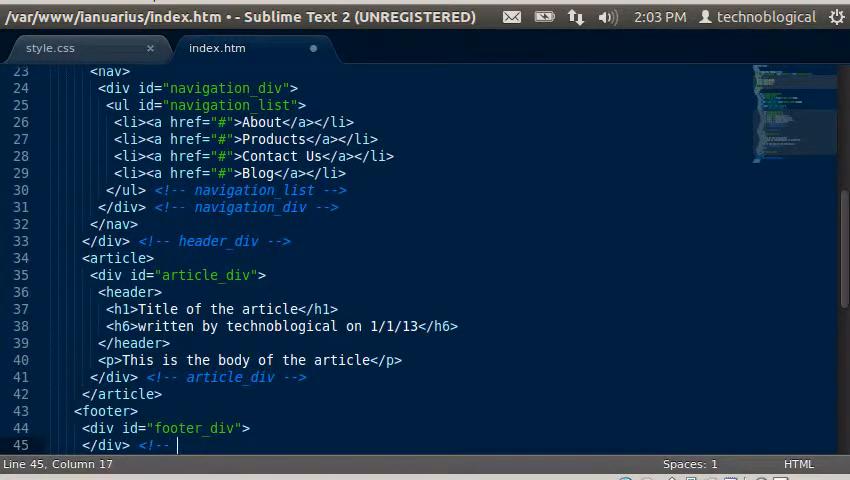
pyautogui.hotkey('ctrl', 'v')
pyautogui.write('--')
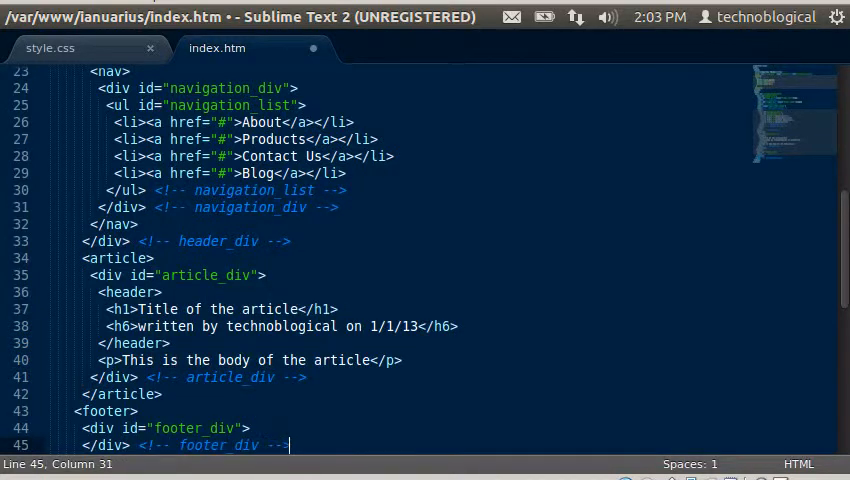
# - Write <small><p>Created by Technoblogical</p></small> inside footer_div and save index.htm
pyautogui.press('Up')
pyautogui.hotkey('ctrl', 's')
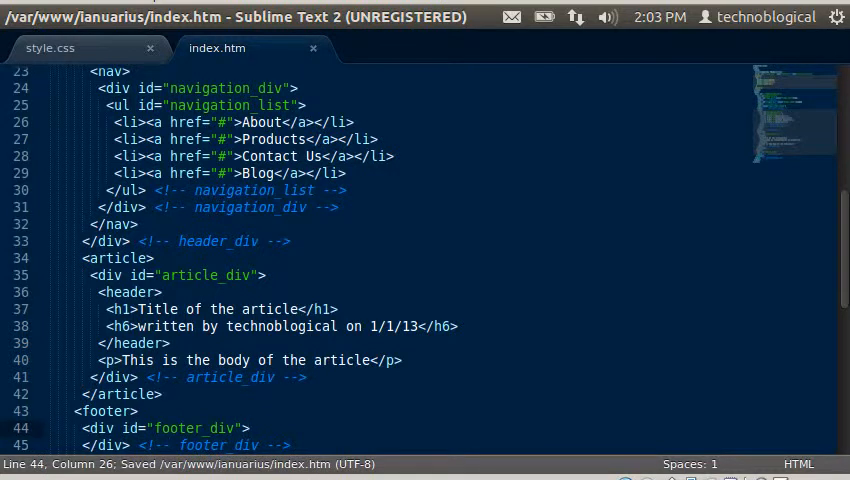
pyautogui.press('Return')
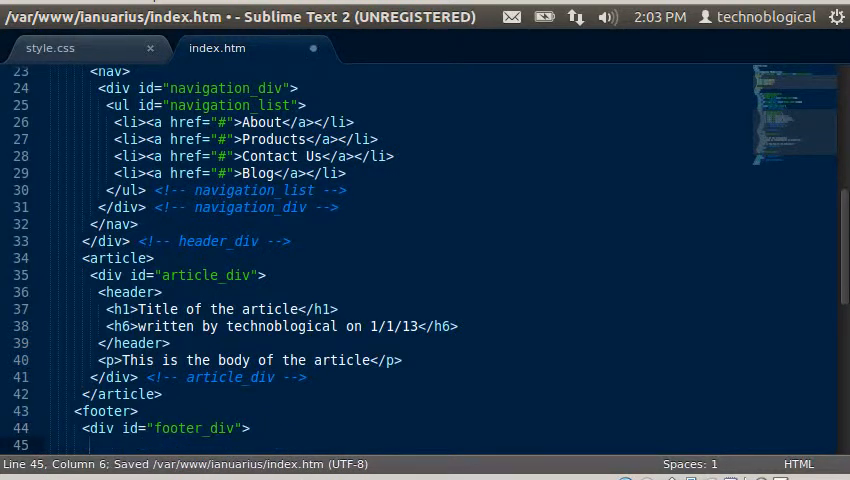
pyautogui.write('<sm')
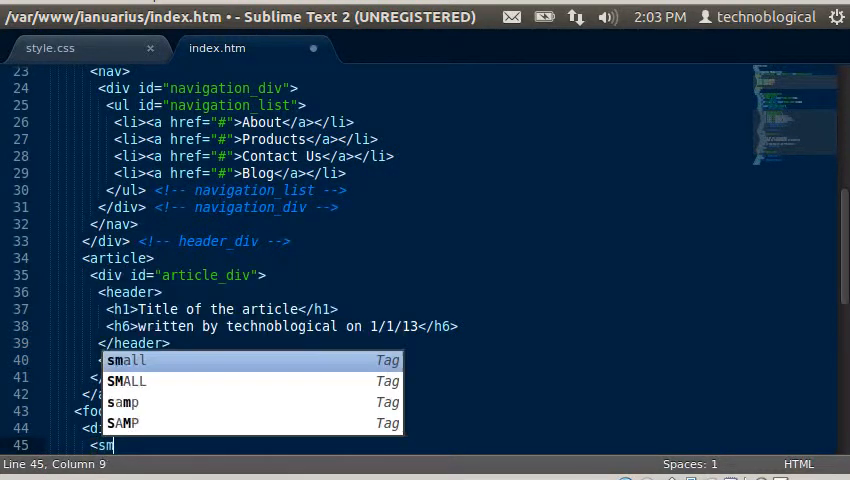
pyautogui.write('all>')
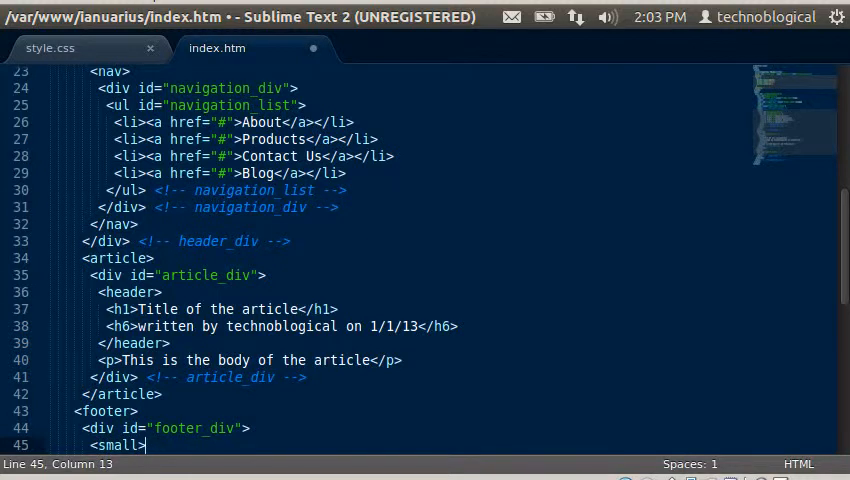
pyautogui.write('p')
pyautogui.press('BackSpace')
pyautogui.write('<p>')
pyautogui.write('C')
pyautogui.write('reated ')
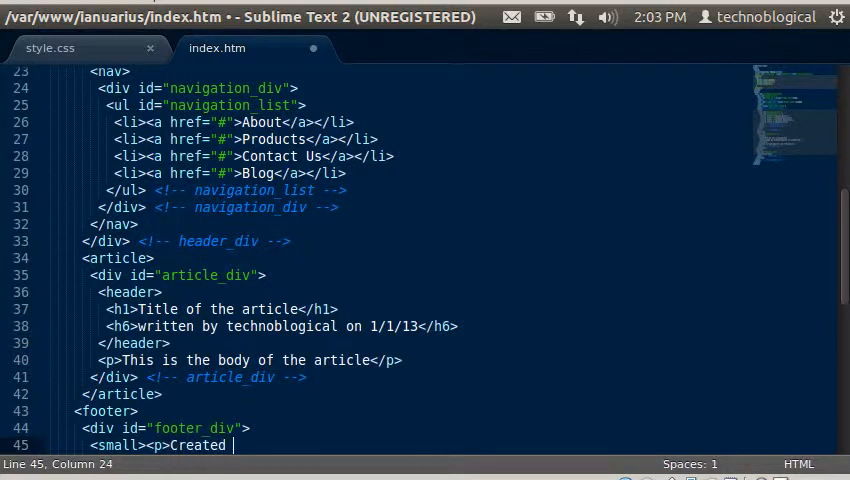
pyautogui.write('by Techn')
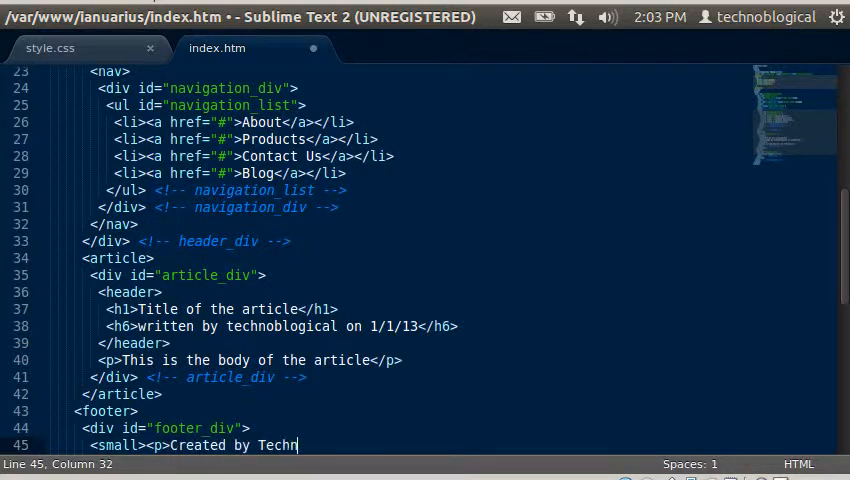
pyautogui.write('oblogical<')
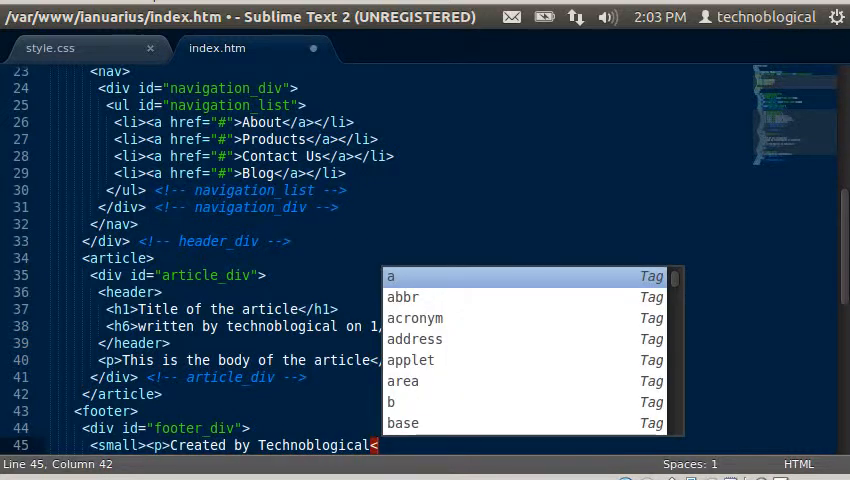
pyautogui.write('/p>')
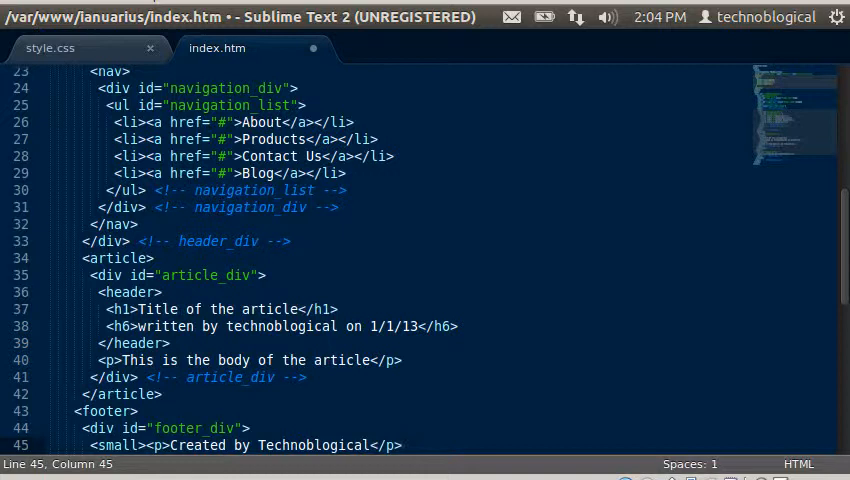
pyautogui.write('</sam')
pyautogui.press('BackSpace')
pyautogui.press('BackSpace')
pyautogui.press('BackSpace')
pyautogui.write('ma')
pyautogui.press('BackSpace')
pyautogui.press('BackSpace')
pyautogui.write('s')
pyautogui.write('mall>')
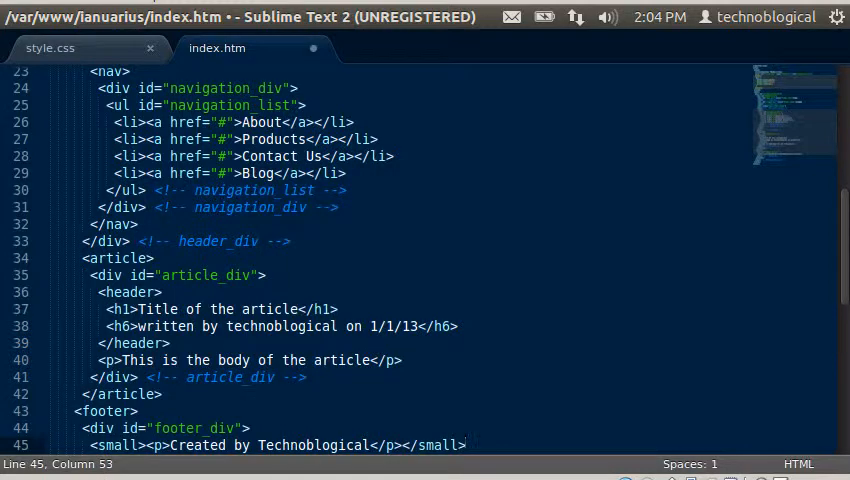
pyautogui.hotkey('ctrl', 's')
# - Reload the Ianurius theme page in Firefox to show the footer, then return to the editor
pyautogui.hotkey('alt', 'Tab')
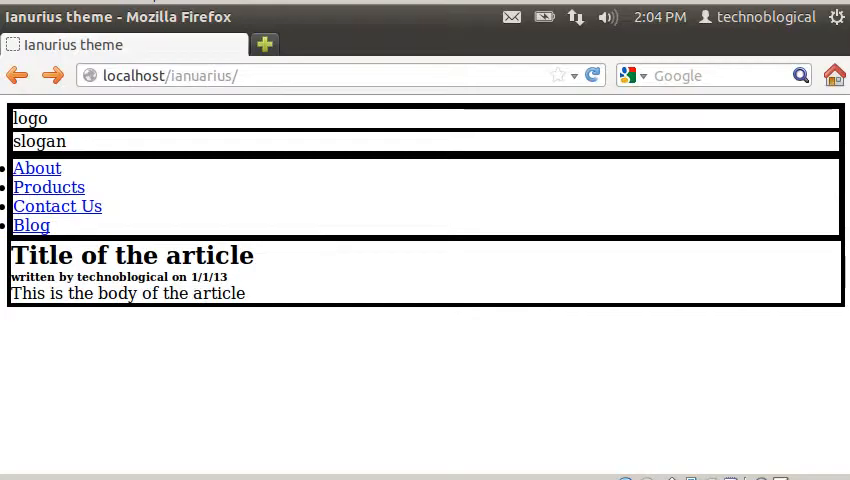
pyautogui.press('F5')
pyautogui.hotkey('alt', 'Tab')
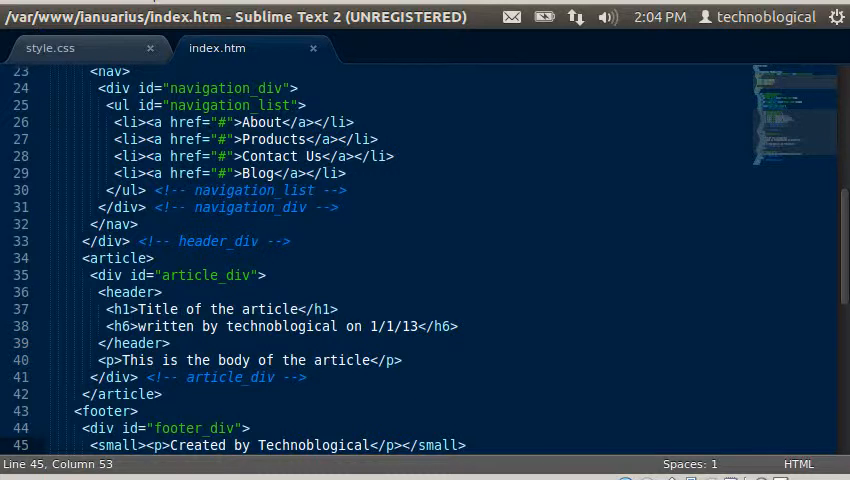
# - Remove the placeholder logo text in logo_div and start a new line for the image
pyautogui.press('Up')
pyautogui.press('Up')
pyautogui.press('Up')
pyautogui.press('Up')
pyautogui.press('Up')
pyautogui.press('Up')
pyautogui.press('Up')
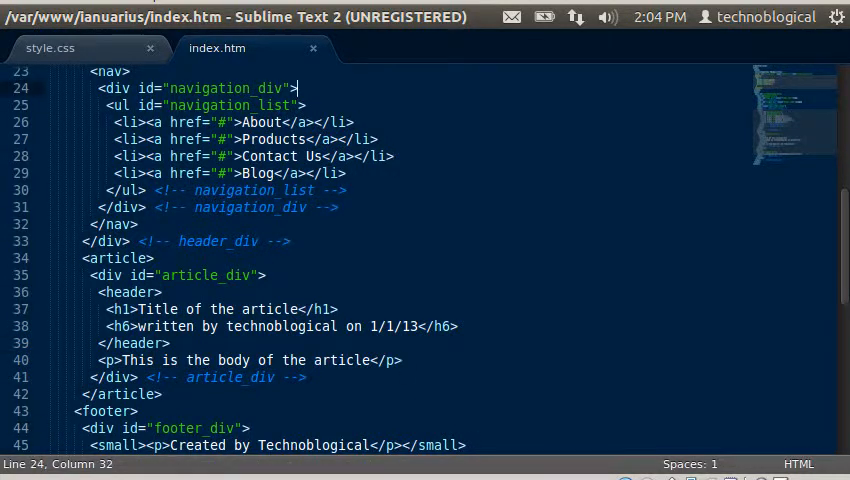
pyautogui.press('Down')
pyautogui.press('Down')
pyautogui.press('Down')
pyautogui.press('Down')
pyautogui.press('Down')
pyautogui.press('Down')
pyautogui.press('Down')
pyautogui.press('Up')
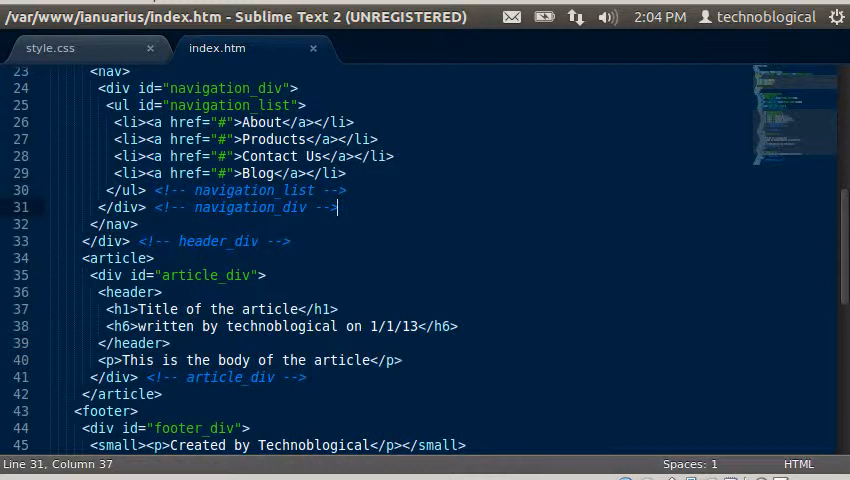
pyautogui.press('Up')
pyautogui.press('Up')
pyautogui.press('Up')
pyautogui.press('Up')
pyautogui.press('Up')
pyautogui.press('Up')
pyautogui.press('Up')
pyautogui.press('Up')
pyautogui.press('Up')
pyautogui.press('Up')
pyautogui.press('Up')
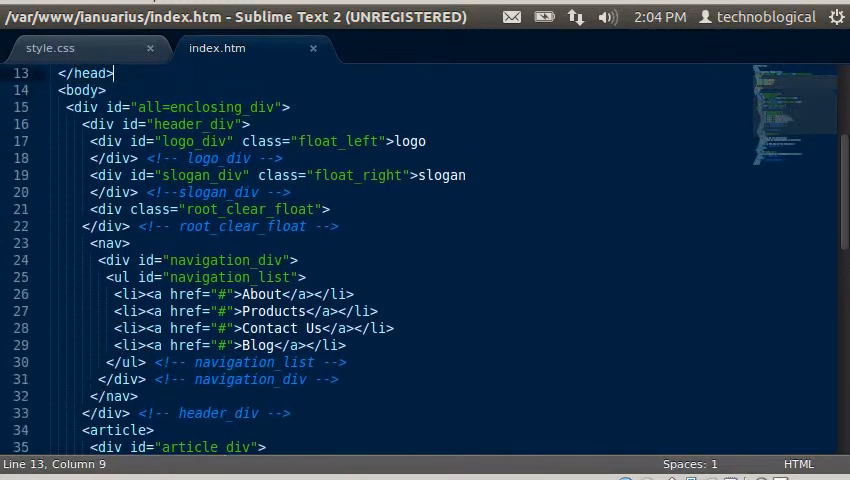
pyautogui.press('Down')
pyautogui.press('Down')
pyautogui.press('Down')
pyautogui.press('Down')
pyautogui.press('Down')
pyautogui.press('Up')
pyautogui.write('=')
pyautogui.press('BackSpace')
pyautogui.press('BackSpace')
pyautogui.press('BackSpace')
pyautogui.press('BackSpace')
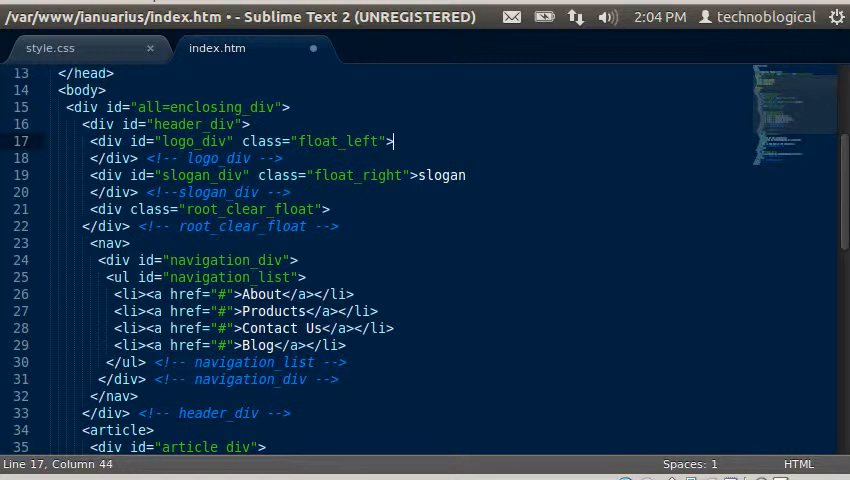
pyautogui.press('Return')
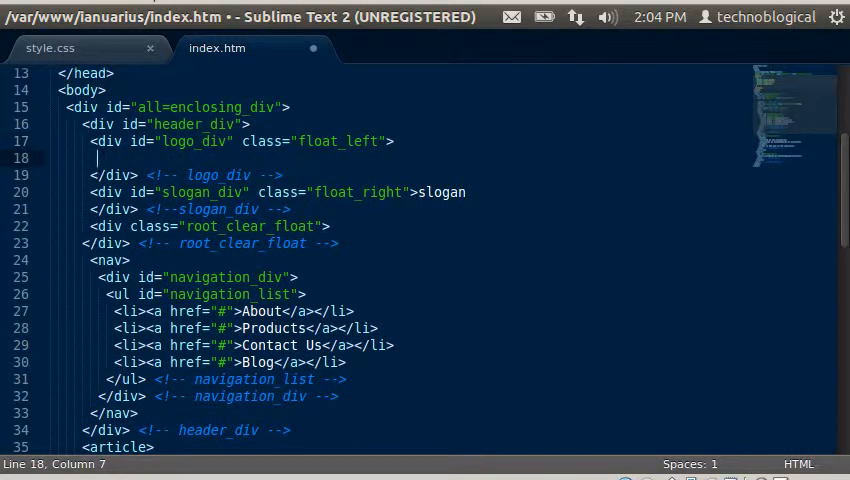
pyautogui.write('<img')
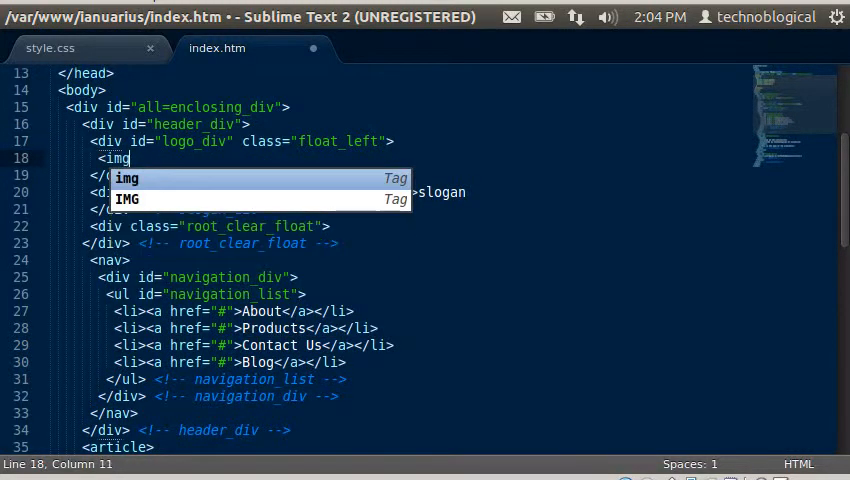
pyautogui.write(' sr')
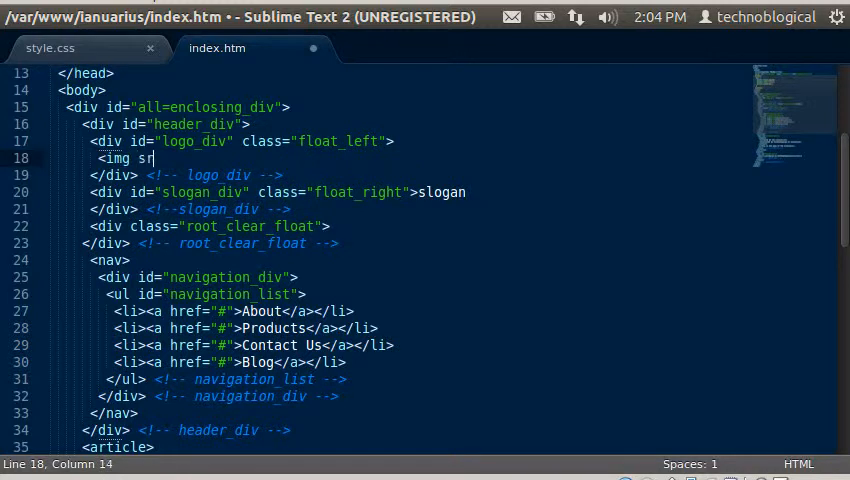
pyautogui.write('c')
pyautogui.write('=')
pyautogui.write('"./')
# - Write <img src="pix/logo.png" class="logo_and_slogan"> and copy the class name
pyautogui.press('BackSpace')
pyautogui.press('BackSpace')
pyautogui.write('pix.')
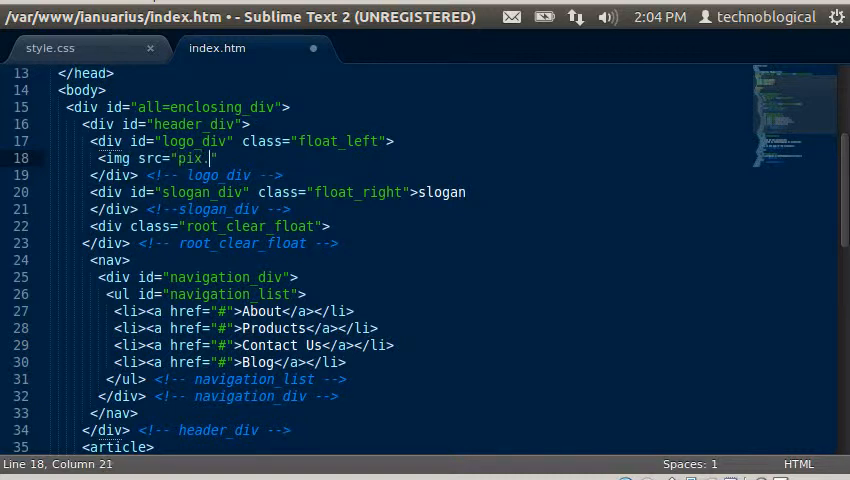
pyautogui.press('BackSpace')
pyautogui.write('/logo.')
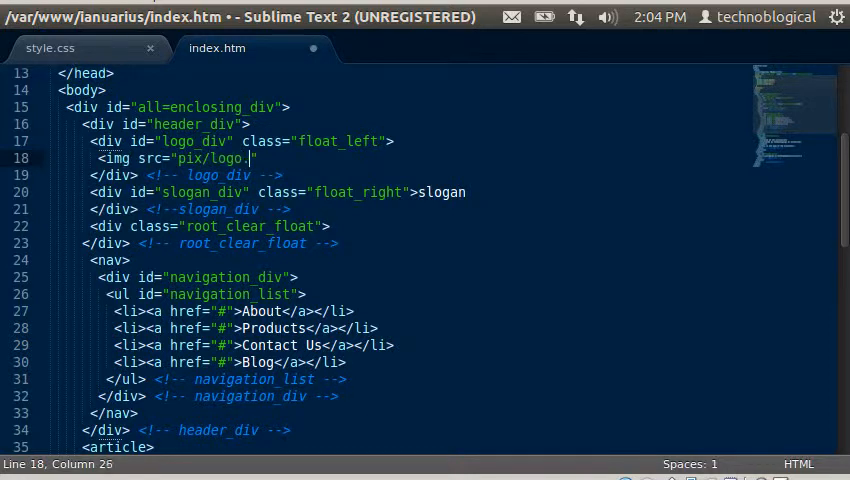
pyautogui.write('ph')
pyautogui.press('BackSpace')
pyautogui.write('ng')
pyautogui.press('Right')
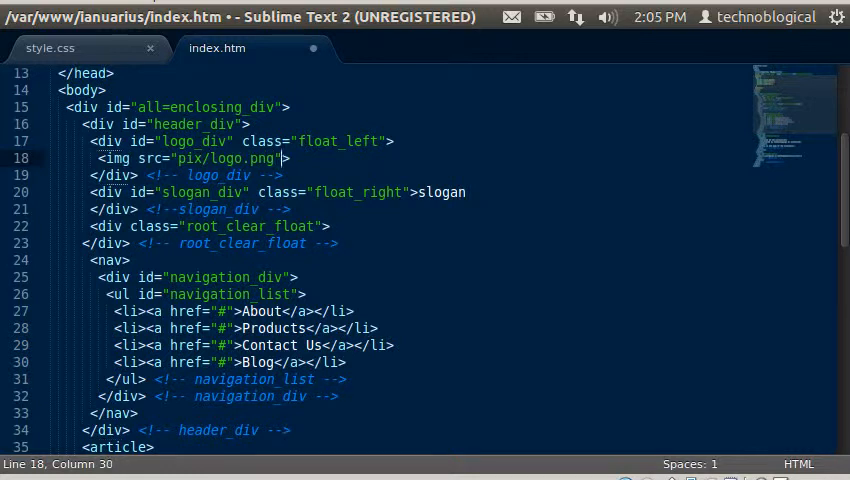
pyautogui.write('>')
pyautogui.press('Left')
pyautogui.write('class')
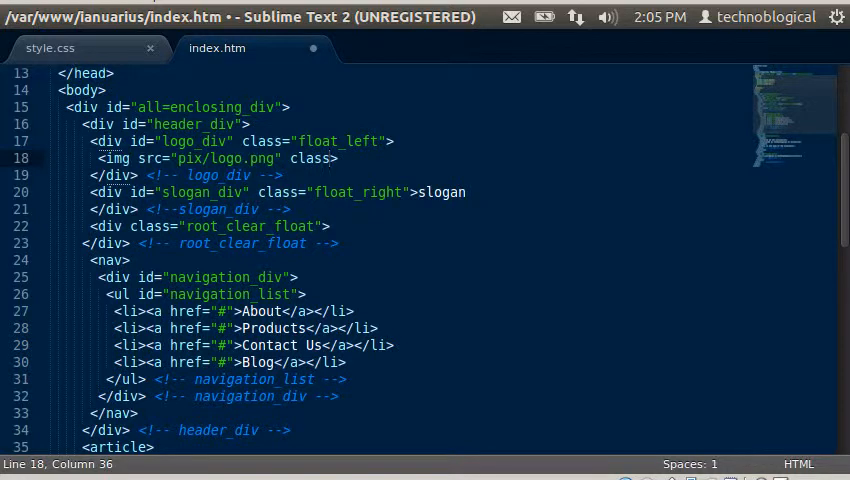
pyautogui.write('=')
pyautogui.write('"lo')
pyautogui.write('go')
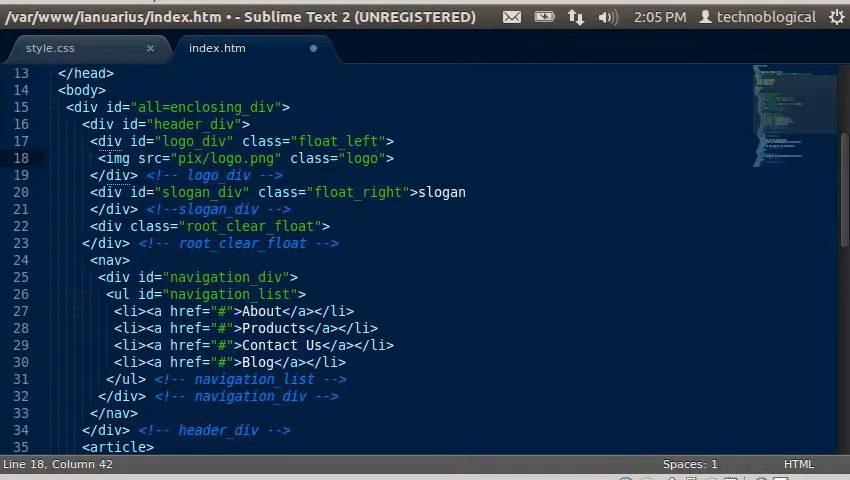
pyautogui.write('_and')
pyautogui.write('_')
pyautogui.write('slogan')
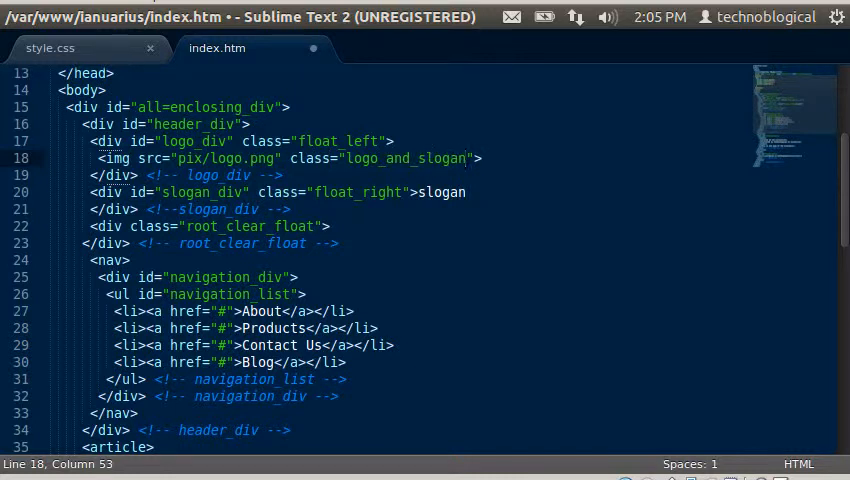
pyautogui.moveTo(466, 158); pyautogui.dragTo(346, 158)
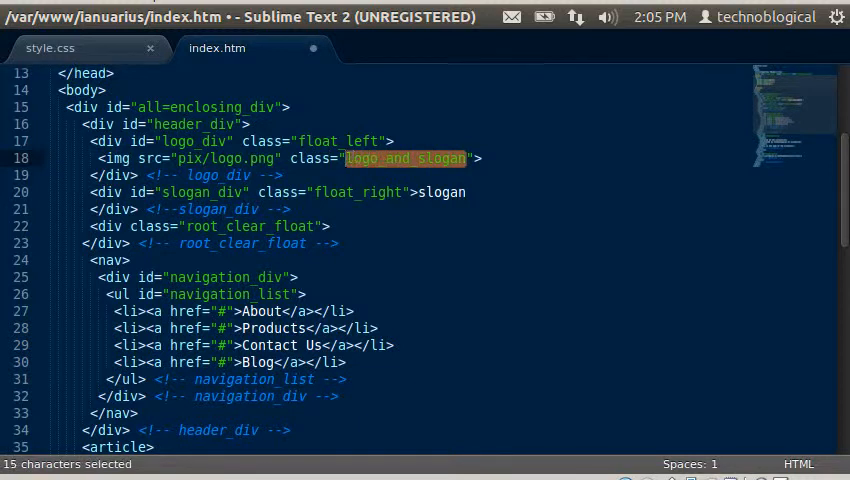
pyautogui.hotkey('ctrl', 'c')
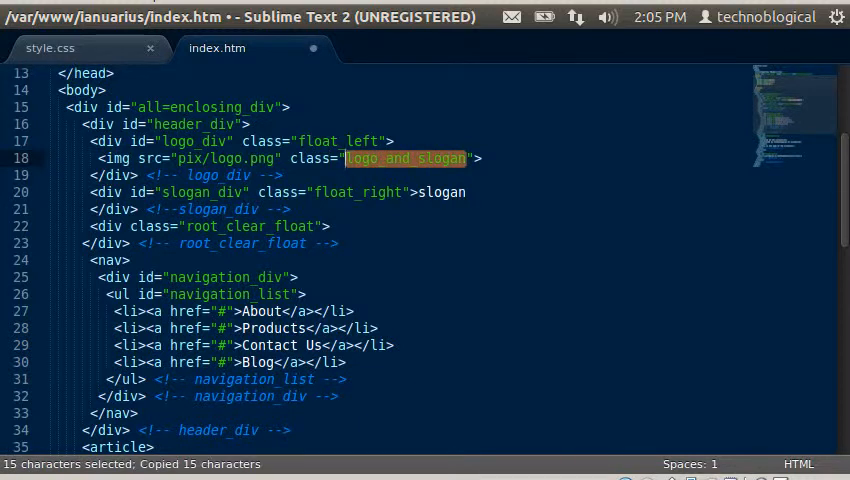
# - Save index.htm and reload the Firefox preview to show the logo
pyautogui.hotkey('ctrl', 's')
pyautogui.hotkey('alt', 'Tab')
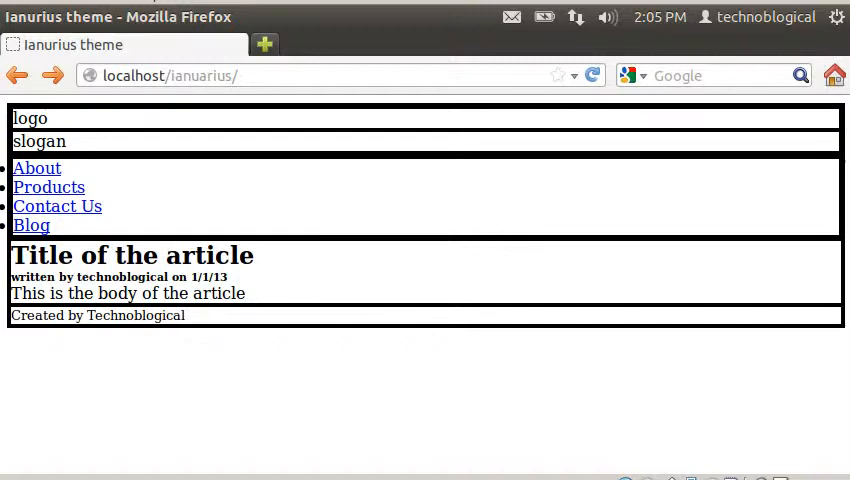
pyautogui.press('F5')
# - Select and copy the whole logo img tag on line 18
pyautogui.hotkey('alt', 'Tab')
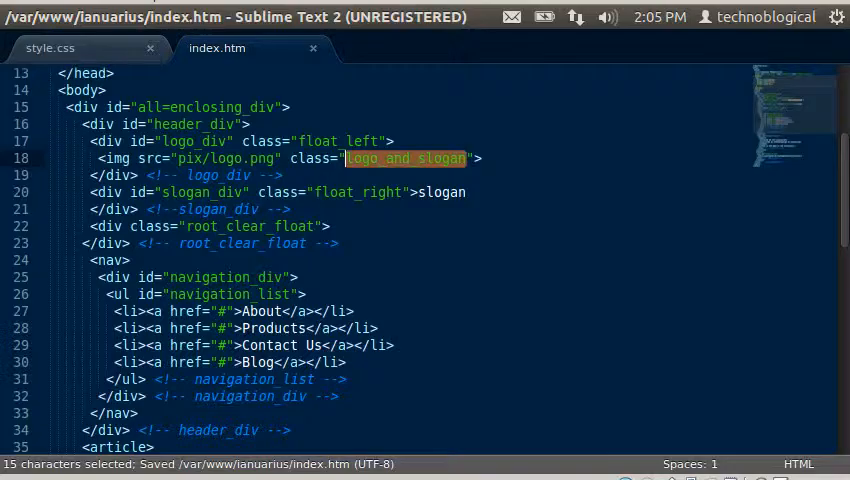
pyautogui.click(283, 175)
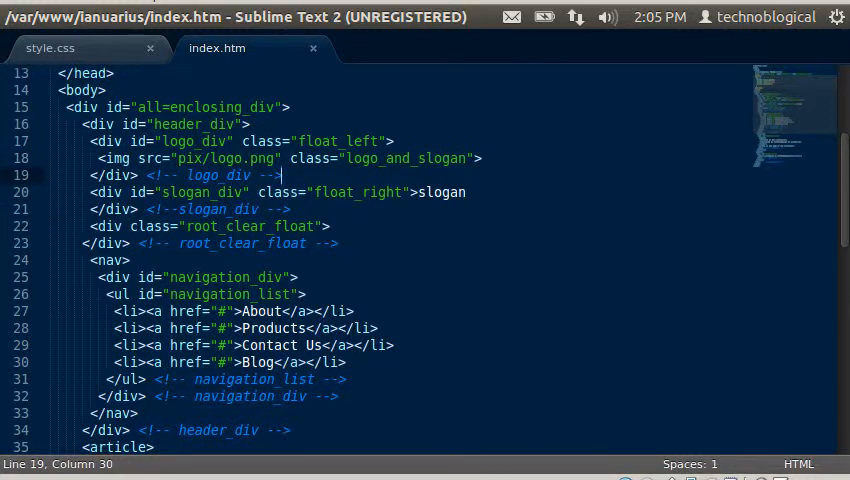
pyautogui.press('Up')
pyautogui.press('Right')
pyautogui.hotkey('ctrl', 'Right')
pyautogui.hotkey('ctrl', 'Right')
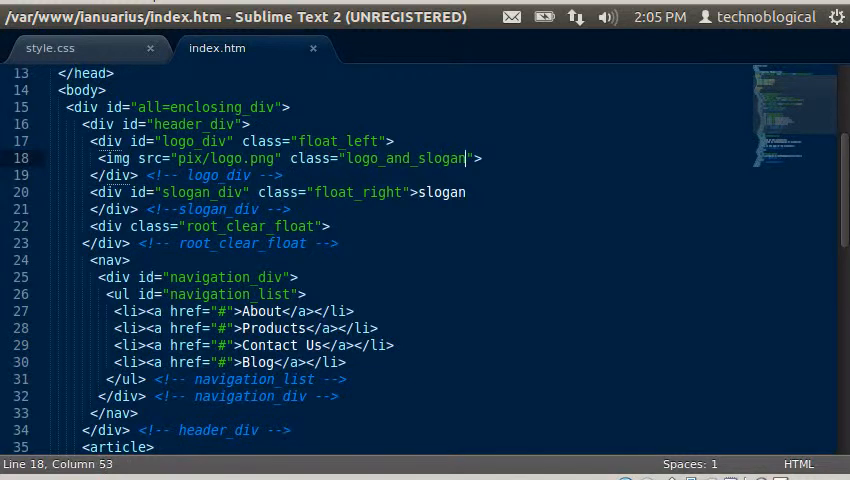
pyautogui.press('End')
pyautogui.hotkey('shift', 'Left')
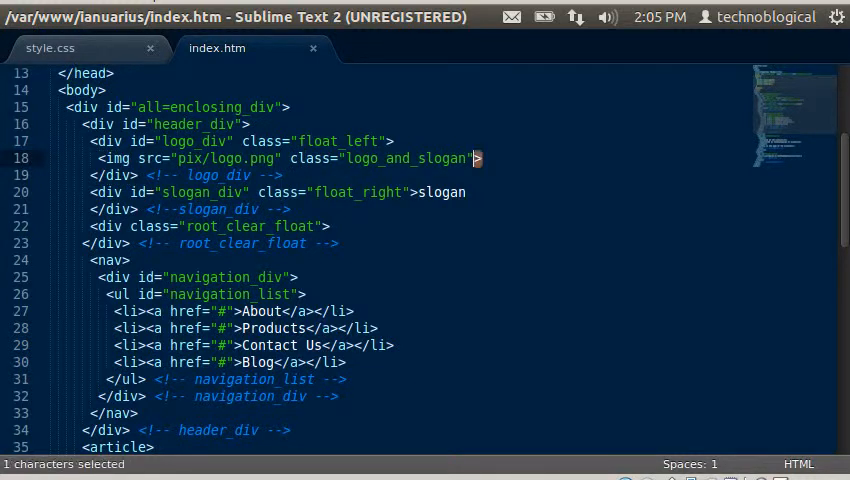
pyautogui.hotkey('shift', 'ctrl', 'Left')
pyautogui.hotkey('shift', 'ctrl', 'Left')
pyautogui.hotkey('shift', 'ctrl', 'Left')
pyautogui.hotkey('shift', 'ctrl', 'Left')
pyautogui.hotkey('shift', 'ctrl', 'Left')
pyautogui.hotkey('shift', 'ctrl', 'Left')
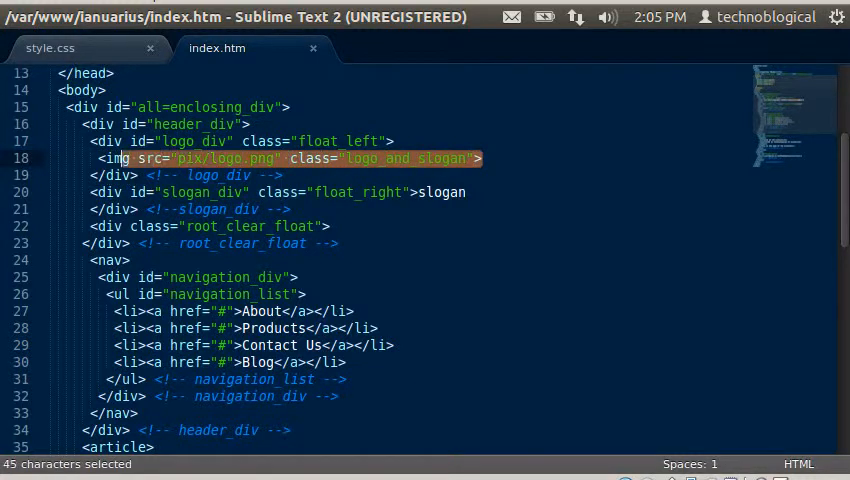
pyautogui.hotkey('shift', 'ctrl', 'Left')
pyautogui.hotkey('shift', 'Left')
pyautogui.hotkey('ctrl', 'c')
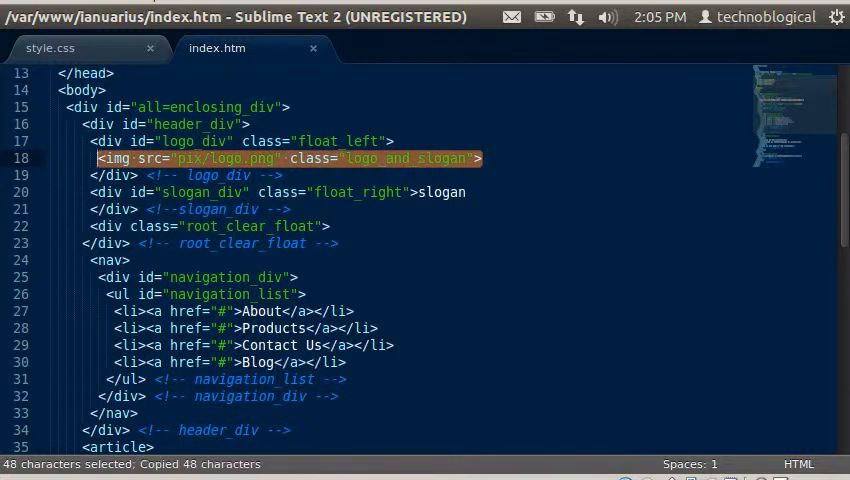
# - Replace slogan_div's placeholder text with the pasted img tag pointing to pix/slogan.png
pyautogui.press('Down')
pyautogui.press('Down')
pyautogui.press('Right')
pyautogui.press('Right')
pyautogui.press('Right')
pyautogui.hotkey('ctrl', 'Right')
pyautogui.hotkey('ctrl', 'Right')
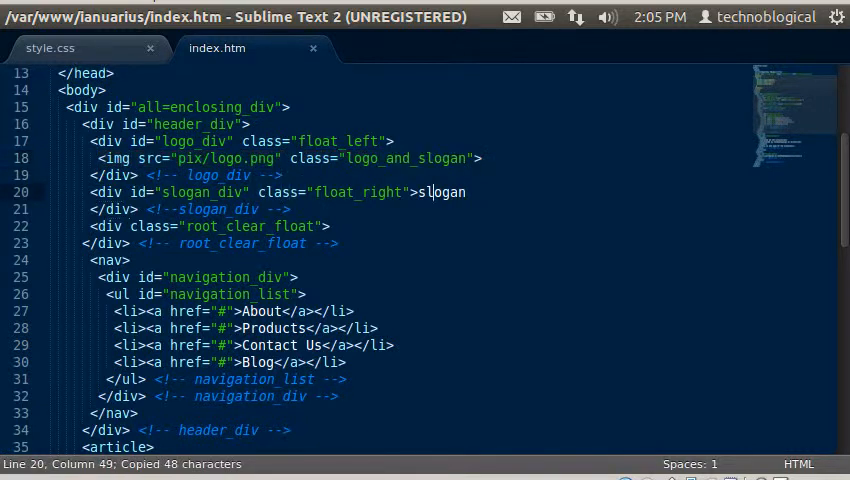
pyautogui.press('End')
pyautogui.press('BackSpace')
pyautogui.press('BackSpace')
pyautogui.press('BackSpace')
pyautogui.press('BackSpace')
pyautogui.press('BackSpace')
pyautogui.press('BackSpace')
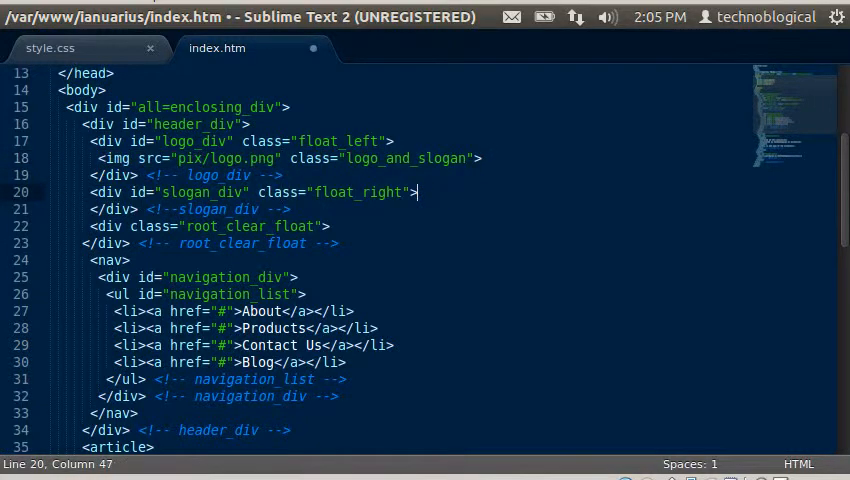
pyautogui.press('Return')
pyautogui.hotkey('ctrl', 'v')
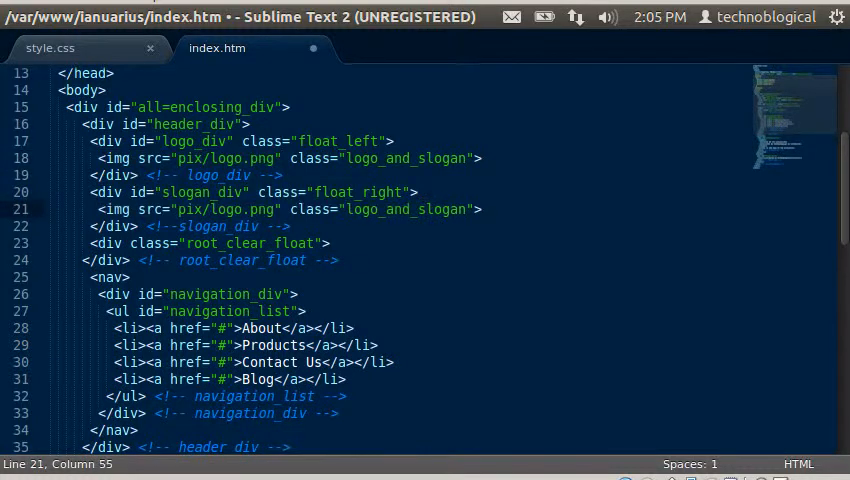
pyautogui.hotkey('ctrl', 'Left')
pyautogui.hotkey('ctrl', 'Left')
pyautogui.hotkey('ctrl', 'Left')
pyautogui.hotkey('ctrl', 'Left')
pyautogui.hotkey('ctrl', 'Left')
pyautogui.hotkey('ctrl', 'Left')
pyautogui.press('BackSpace')
pyautogui.press('BackSpace')
pyautogui.press('BackSpace')
pyautogui.press('BackSpace')
pyautogui.write('slogan')
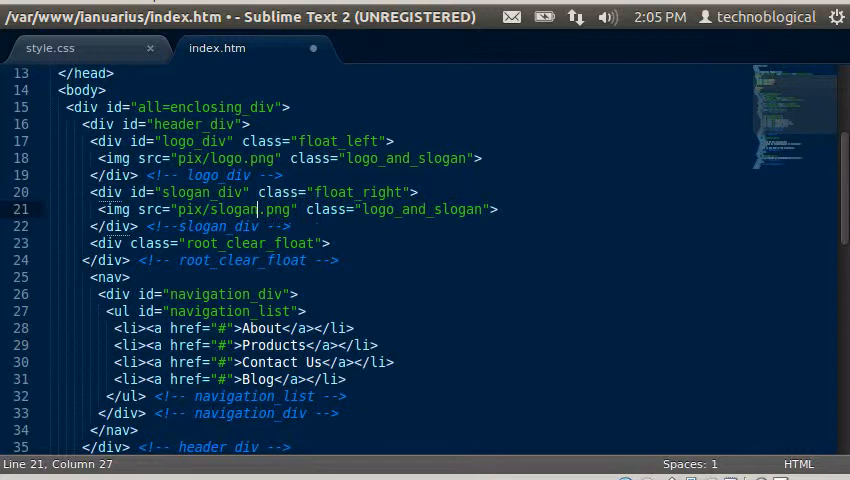
# - Save index.htm, reload the Firefox preview, and return to the editor
pyautogui.hotkey('ctrl', 's')
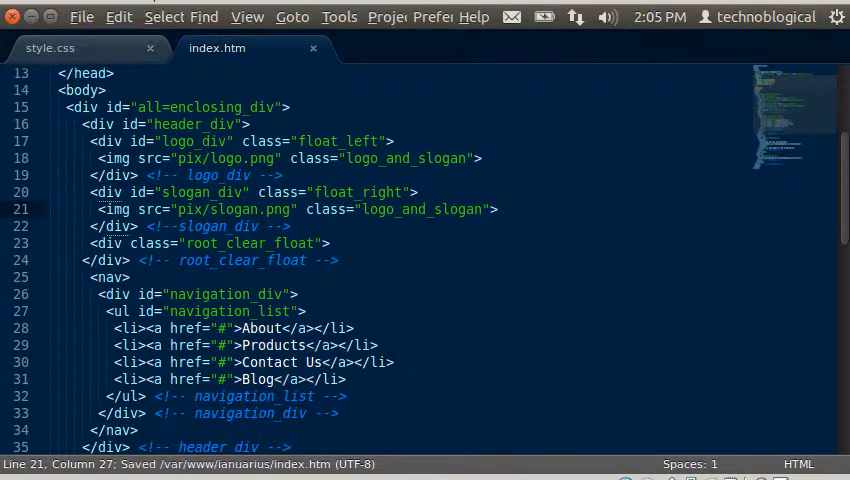
pyautogui.hotkey('alt', 'Tab')
pyautogui.press('F5')
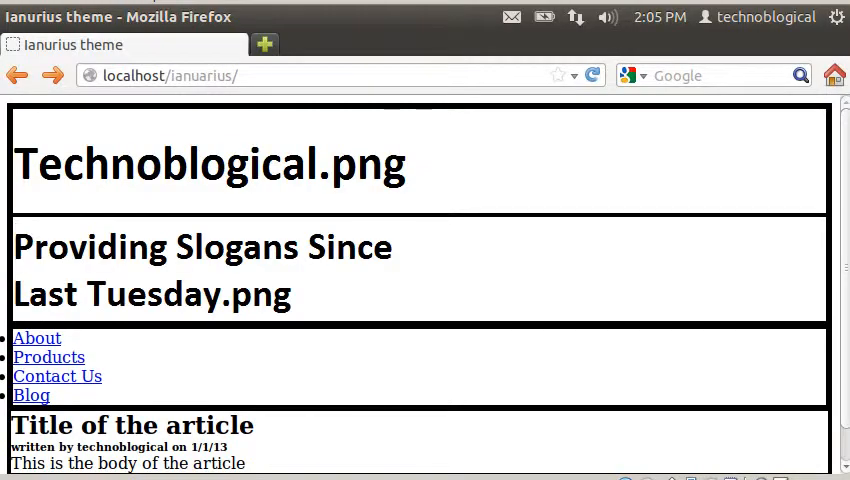
pyautogui.hotkey('alt', 'Tab')
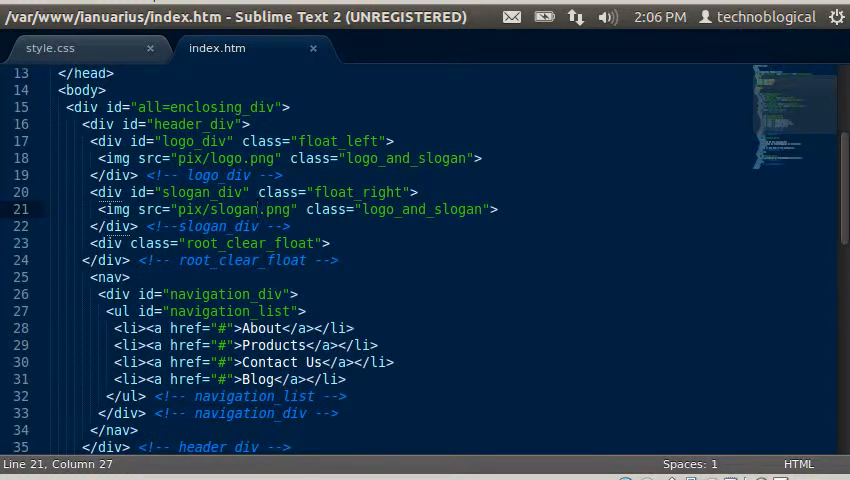
# - Switch to style.css, move below the reset rule, and bring up the Firefox preview
pyautogui.press('Down')
pyautogui.press('Down')
pyautogui.press('Down')
pyautogui.press('Down')
pyautogui.press('Down')
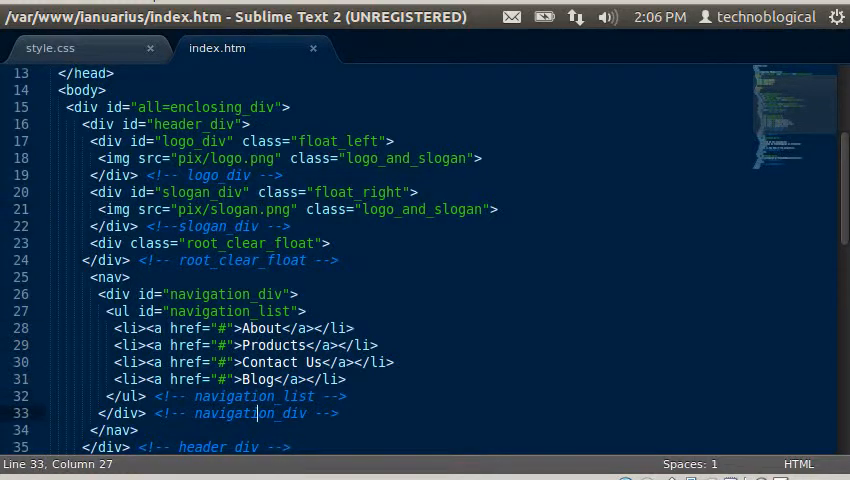
pyautogui.press('Down')
pyautogui.press('Down')
pyautogui.press('Down')
pyautogui.press('Down')
pyautogui.press('Down')
pyautogui.press('Down')
pyautogui.press('Down')
pyautogui.press('Down')
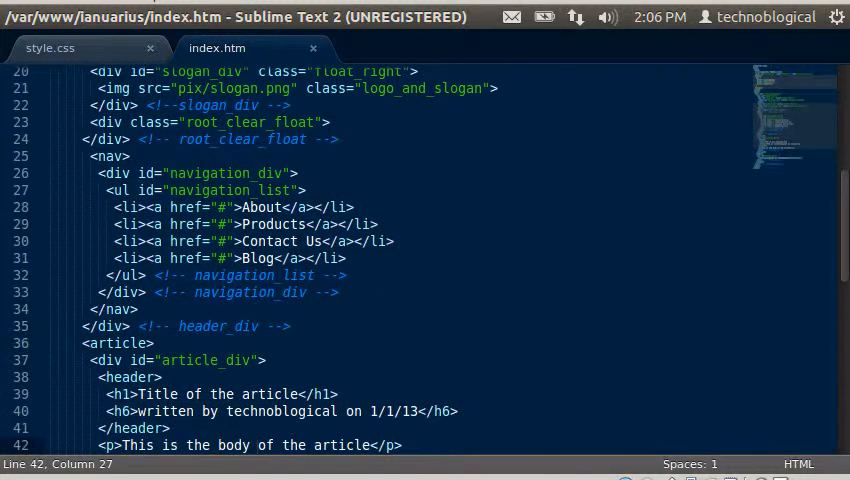
pyautogui.press('Up')
pyautogui.press('Up')
pyautogui.press('Up')
pyautogui.press('Up')
pyautogui.press('Up')
pyautogui.press('Up')
pyautogui.press('Up')
pyautogui.press('Up')
pyautogui.press('Up')
pyautogui.press('Up')
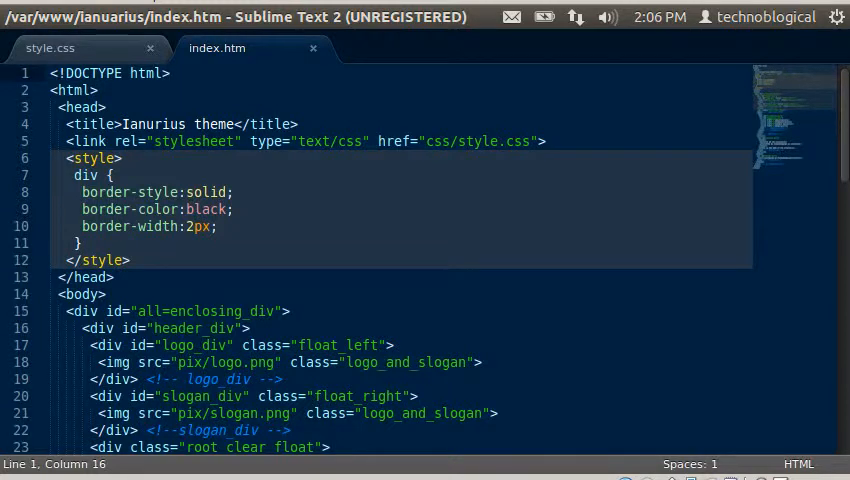
pyautogui.hotkey('ctrl', 'pageup')
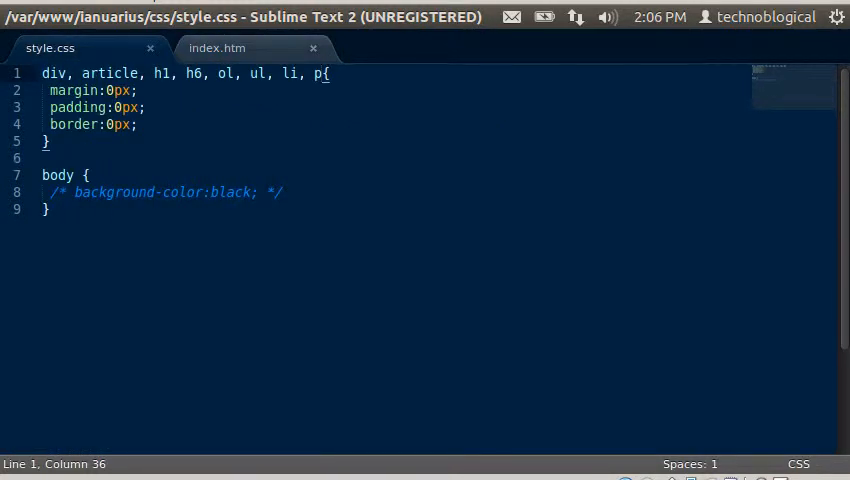
pyautogui.press('Down')
pyautogui.press('Down')
pyautogui.press('Down')
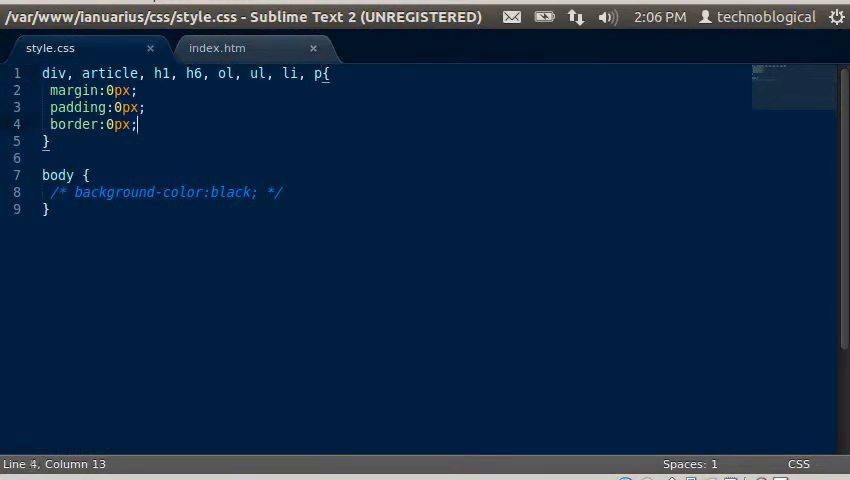
pyautogui.press('Down')
pyautogui.press('Down')
pyautogui.hotkey('alt', 'Tab')
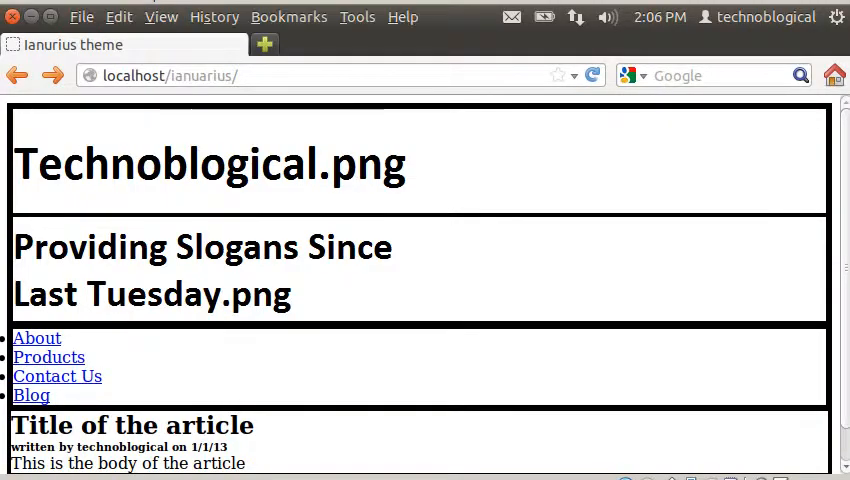
# - Build a .logo_and_slogan img rule from the pasted markup and give it width:200px
pyautogui.hotkey('alt', 'Tab')
pyautogui.press('Return')
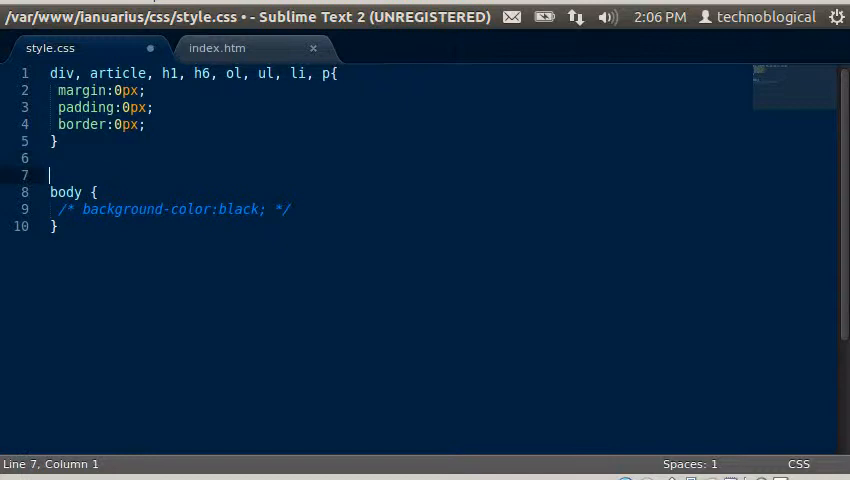
pyautogui.press('Return')
pyautogui.hotkey('ctrl', 'v')
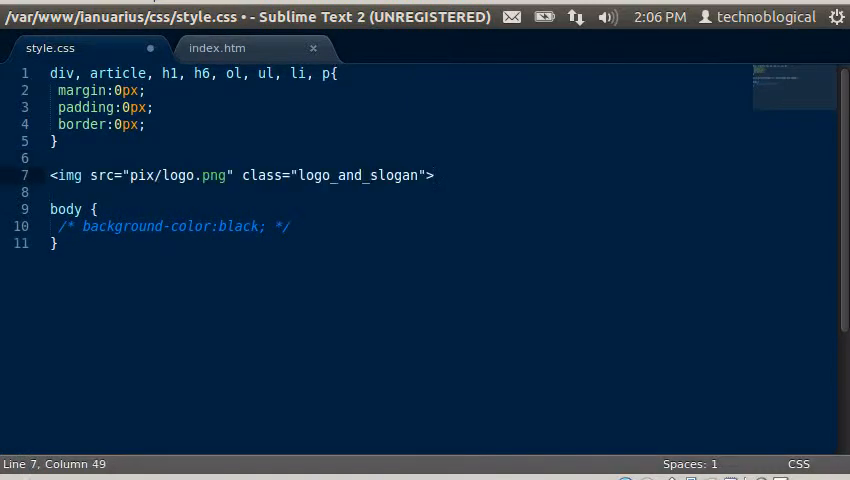
pyautogui.press('BackSpace')
pyautogui.press('BackSpace')
pyautogui.press('Left')
pyautogui.press('Left')
pyautogui.press('Left')
pyautogui.press('Left')
pyautogui.press('Left')
pyautogui.press('Left')
pyautogui.press('Left')
pyautogui.press('BackSpace')
pyautogui.press('BackSpace')
pyautogui.press('BackSpace')
pyautogui.press('BackSpace')
pyautogui.press('BackSpace')
pyautogui.press('BackSpace')
pyautogui.press('BackSpace')
pyautogui.press('BackSpace')
pyautogui.press('BackSpace')
pyautogui.press('BackSpace')
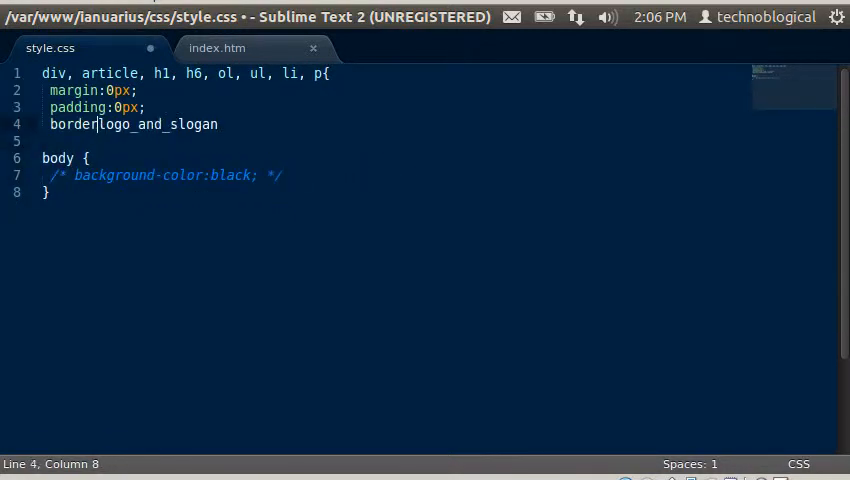
pyautogui.hotkey('ctrl', 'z')
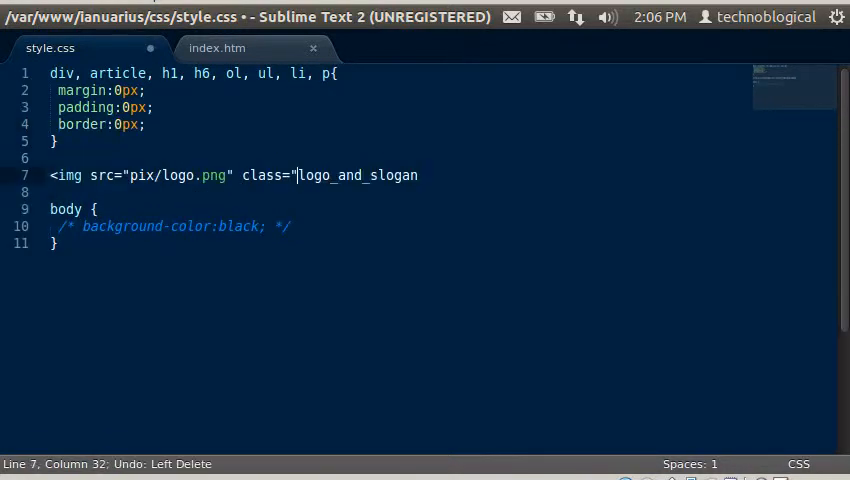
pyautogui.press('BackSpace')
pyautogui.press('BackSpace')
pyautogui.press('BackSpace')
pyautogui.press('BackSpace')
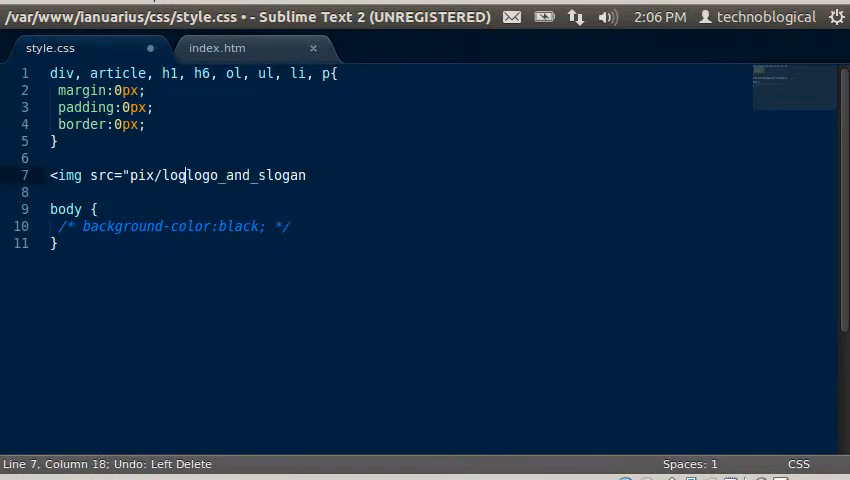
pyautogui.press('BackSpace')
pyautogui.press('BackSpace')
pyautogui.press('BackSpace')
pyautogui.press('BackSpace')
pyautogui.press('BackSpace')
pyautogui.press('BackSpace')
pyautogui.press('BackSpace')
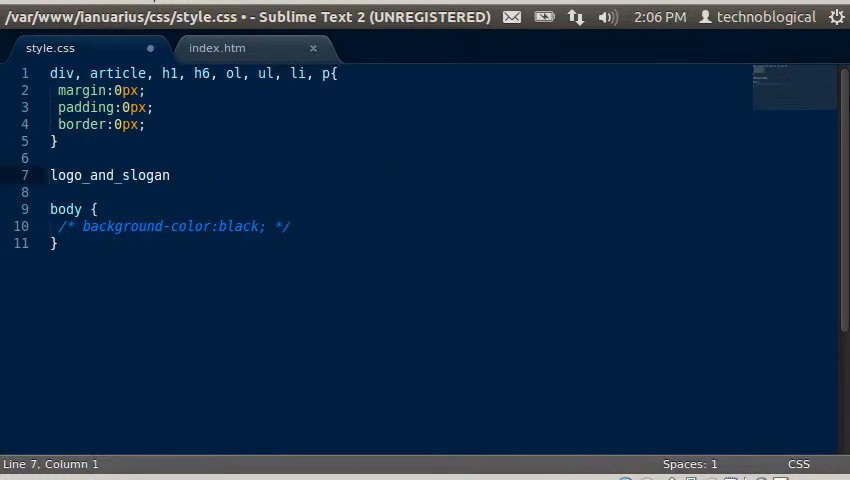
pyautogui.write('.')
pyautogui.press('Right')
pyautogui.press('Right')
pyautogui.press('Right')
pyautogui.press('Right')
pyautogui.press('Right')
pyautogui.press('Right')
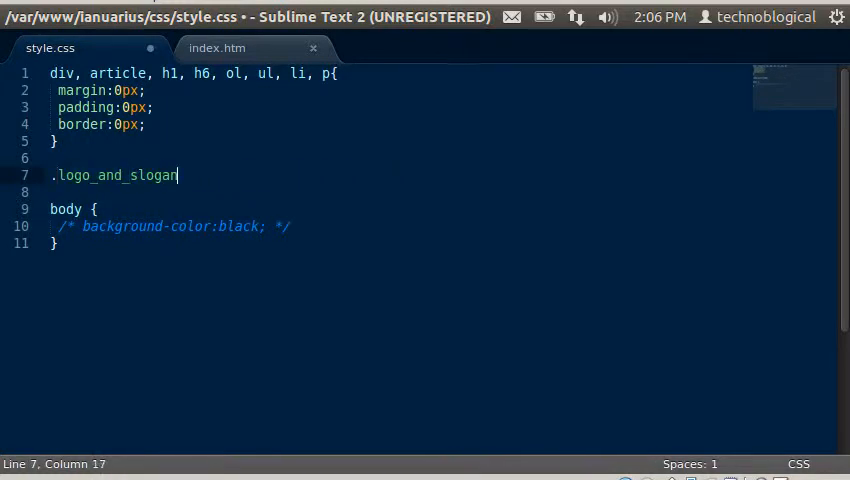
pyautogui.write('im')
pyautogui.write('g')
pyautogui.write(' {')
pyautogui.press('Return')
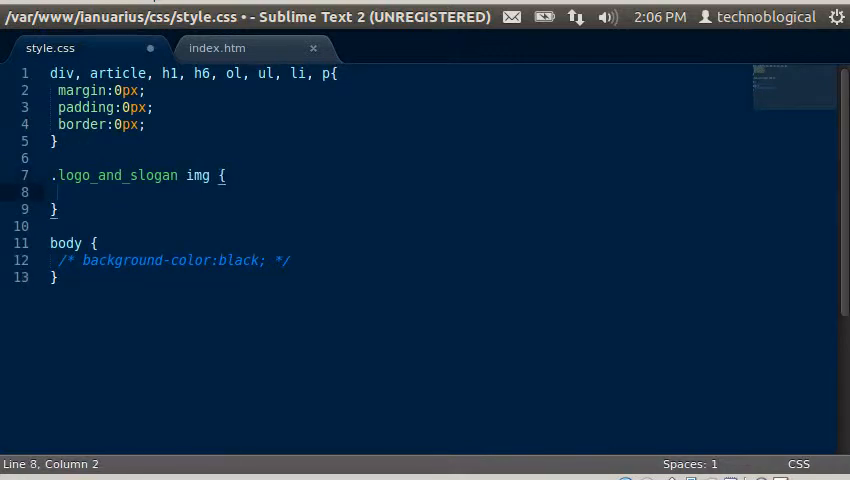
pyautogui.write('wid')
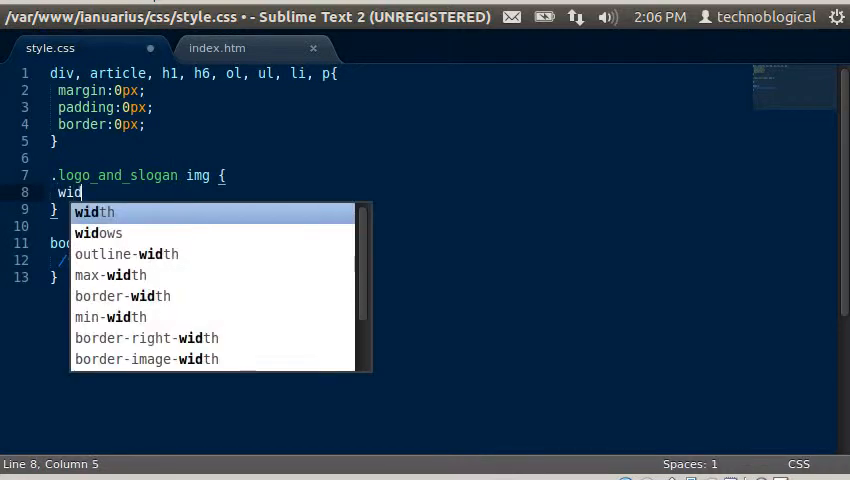
pyautogui.write('th')
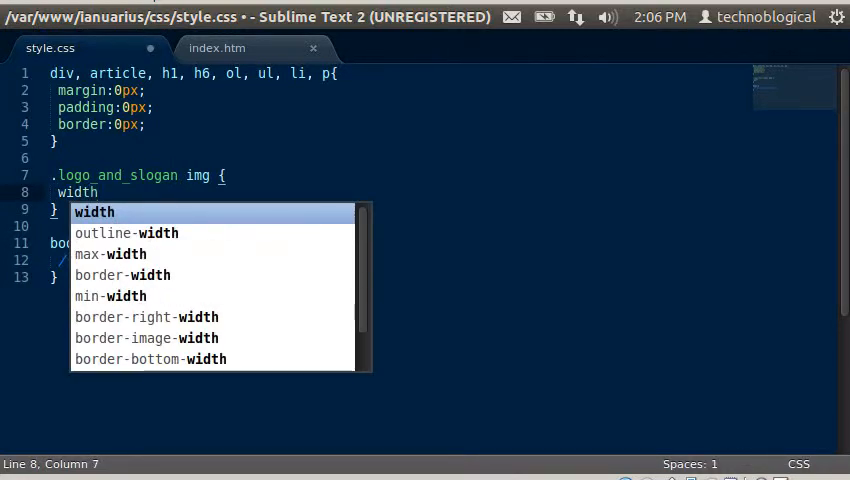
pyautogui.write(':')
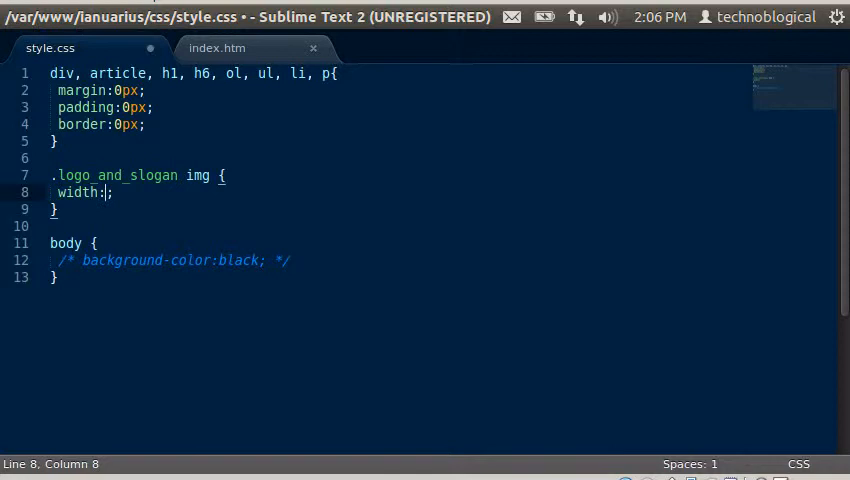
pyautogui.write('200px')
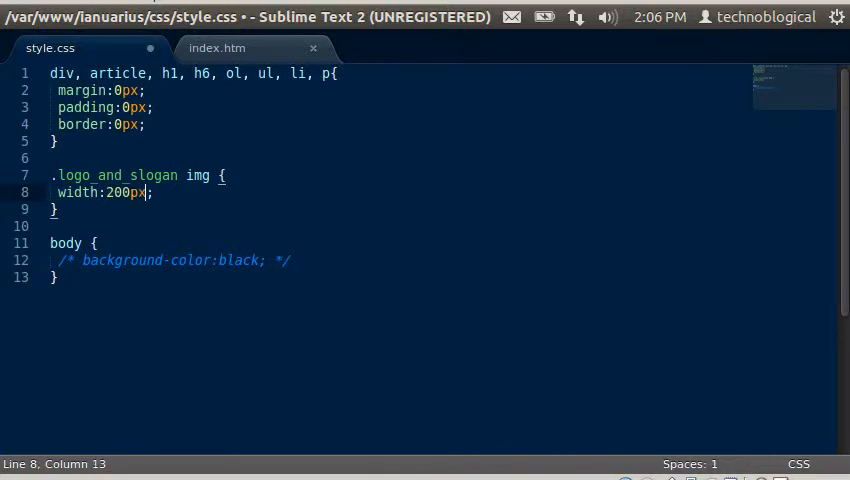
# - Save style.css and check the 200px logo rule in the Firefox preview
pyautogui.hotkey('ctrl', 's')
pyautogui.hotkey('alt', 'Tab')
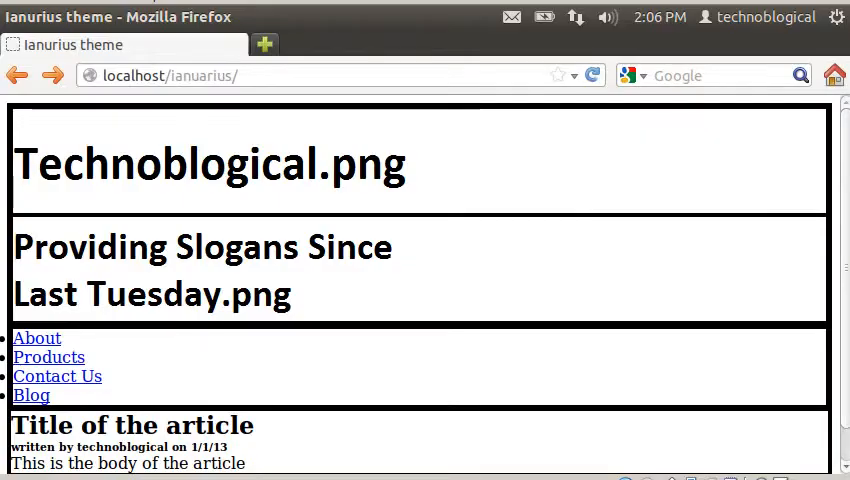
pyautogui.hotkey('alt', 'Tab')
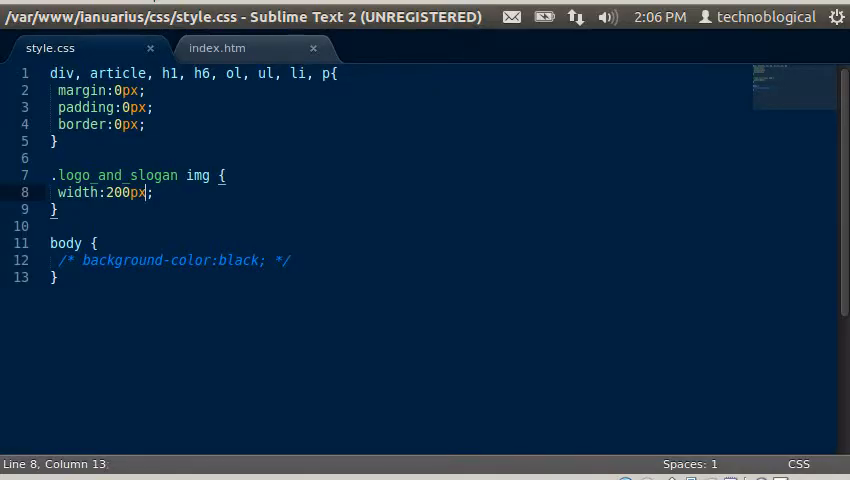
# - Drop img from the selector so the rule targets .logo_and_slogan itself, save and reload Firefox
pyautogui.press('Up')
pyautogui.press('Right')
pyautogui.press('Right')
pyautogui.press('Right')
pyautogui.press('Right')
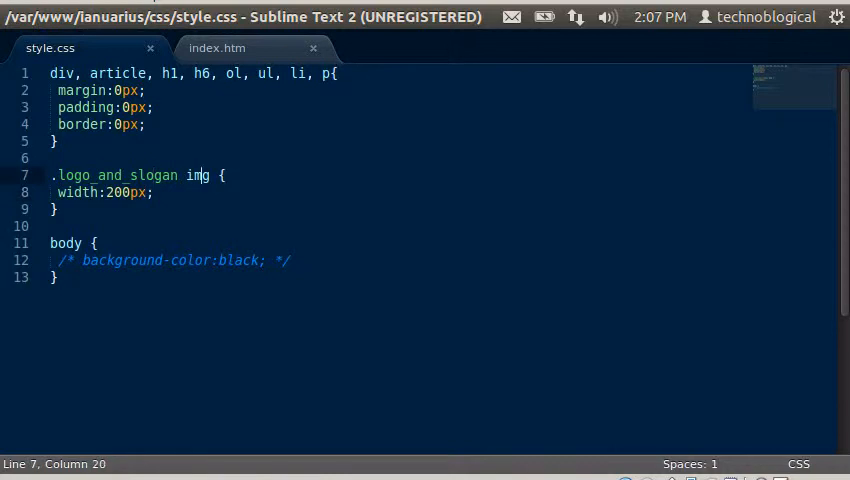
pyautogui.press('Right')
pyautogui.press('BackSpace')
pyautogui.press('BackSpace')
pyautogui.press('BackSpace')
pyautogui.hotkey('ctrl', 's')
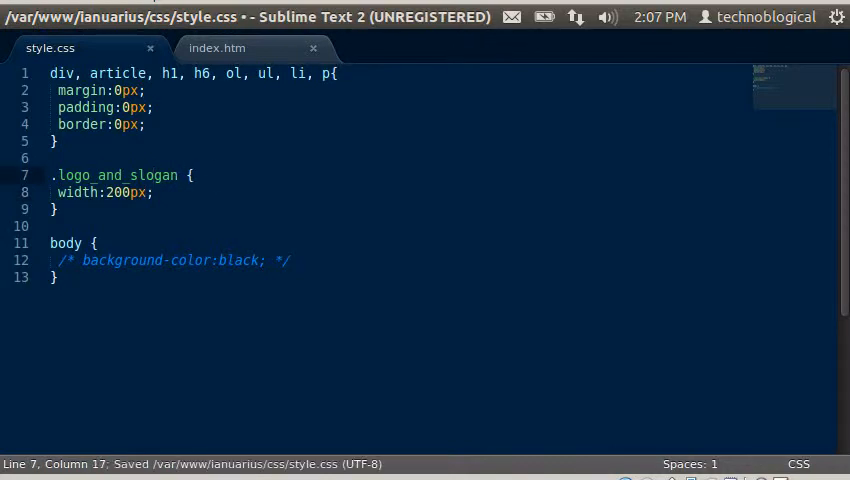
pyautogui.hotkey('alt', 'Tab')
pyautogui.press('F5')
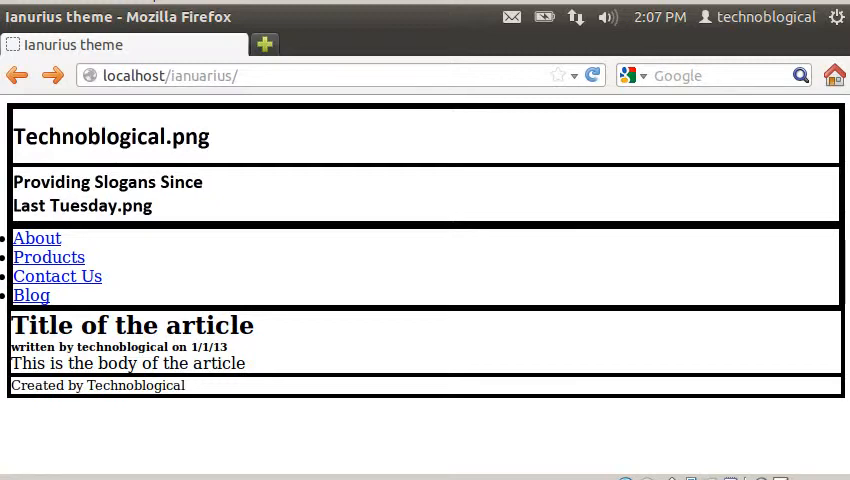
pyautogui.hotkey('alt', 'Tab')
# - Replace the 200px width with a new value, save and reload the Firefox preview
pyautogui.press('Down')
pyautogui.press('Left')
pyautogui.press('Left')
pyautogui.press('Left')
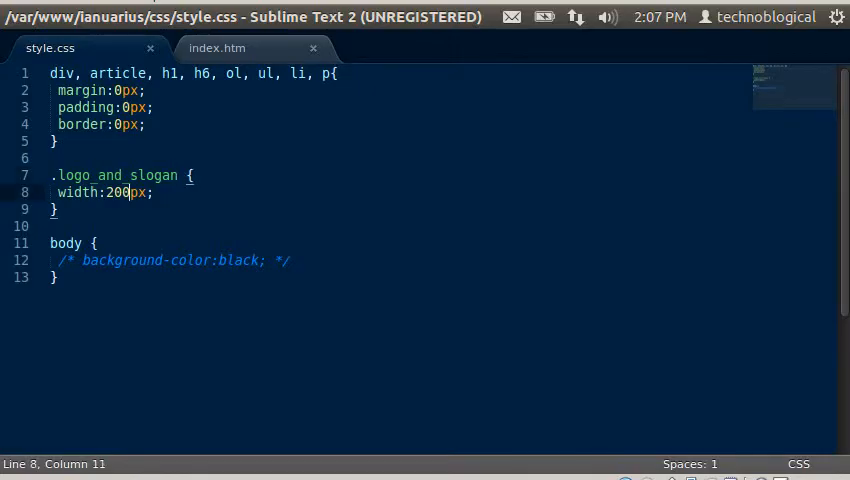
pyautogui.press('BackSpace')
pyautogui.press('BackSpace')
pyautogui.press('BackSpace')
pyautogui.write('10')
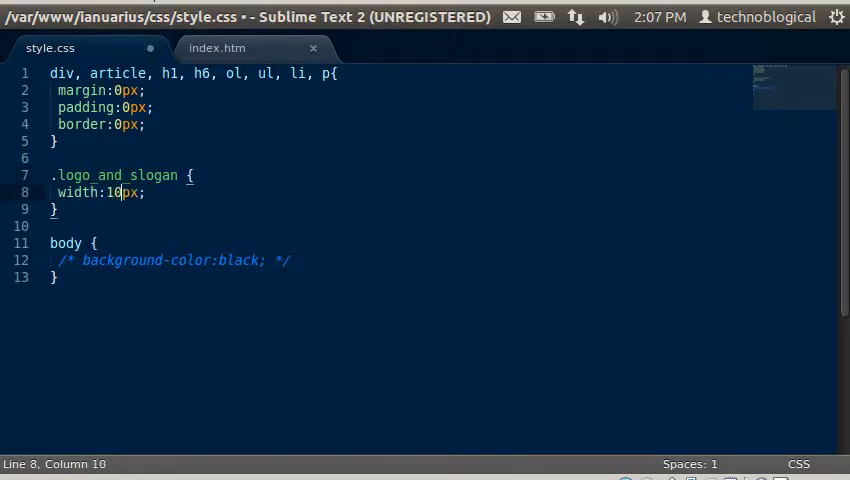
pyautogui.write('0')
pyautogui.hotkey('ctrl', 's')
pyautogui.hotkey('alt', 'Tab')
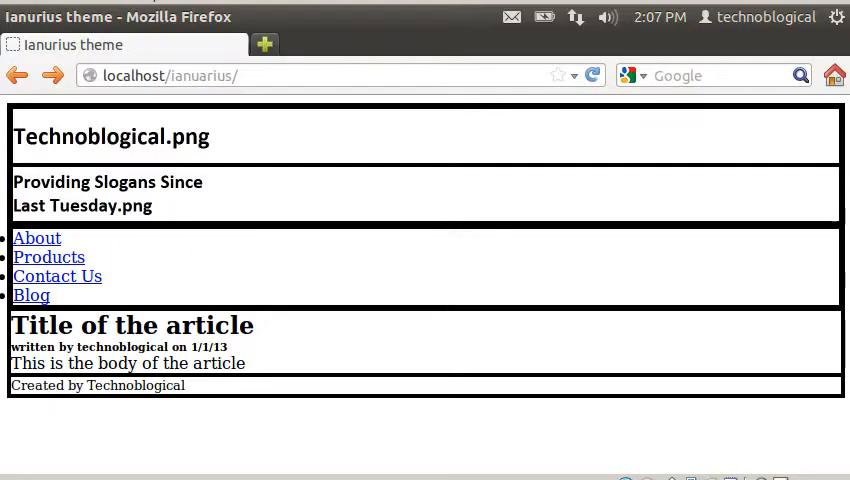
pyautogui.press('F5')
pyautogui.hotkey('alt', 'Tab')
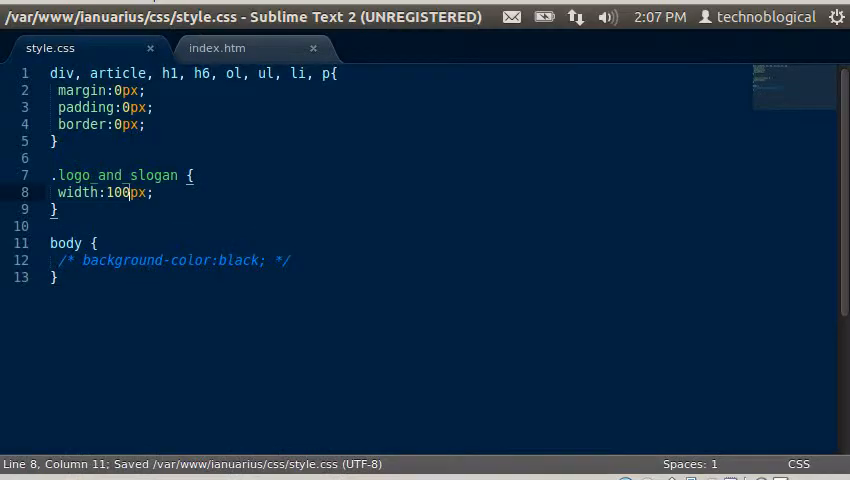
# - Settle the .logo_and_slogan width at 150px, save and confirm it in Firefox
pyautogui.press('BackSpace')
pyautogui.write('5')
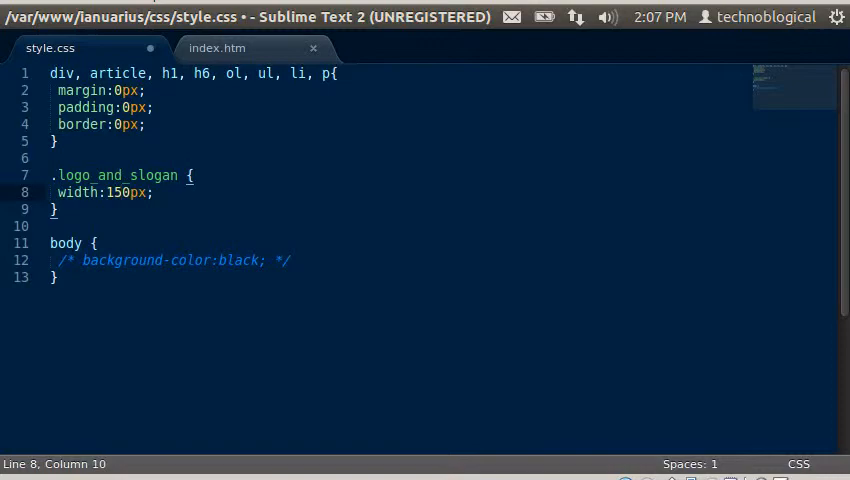
pyautogui.hotkey('ctrl', 's')
pyautogui.hotkey('alt', 'Tab')
pyautogui.press('F5')
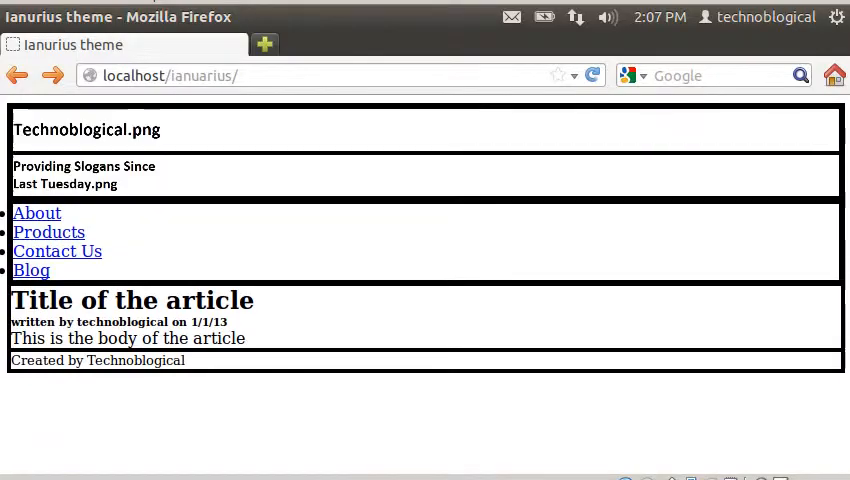
pyautogui.hotkey('alt', 'Tab')
pyautogui.press('Down')
pyautogui.hotkey('alt', 'Tab')
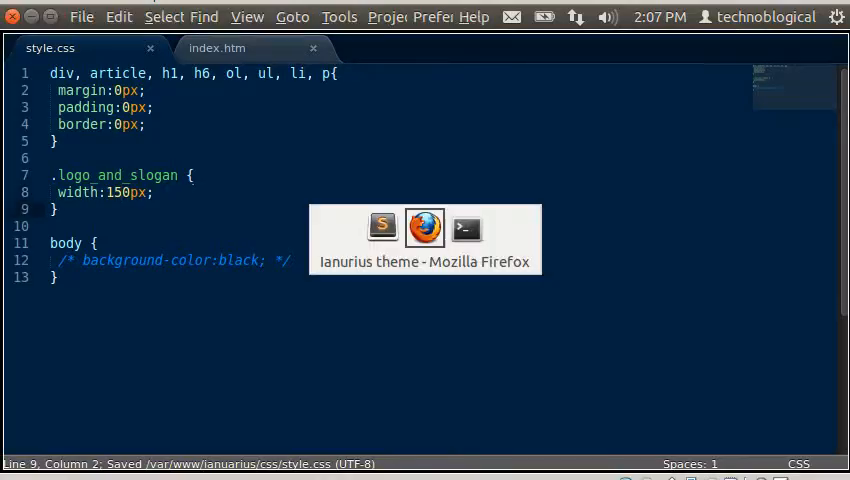
# - Add a .float_left { float:left; } rule, save and reload the Firefox preview
pyautogui.hotkey('alt', 'Tab')
pyautogui.press('Return')
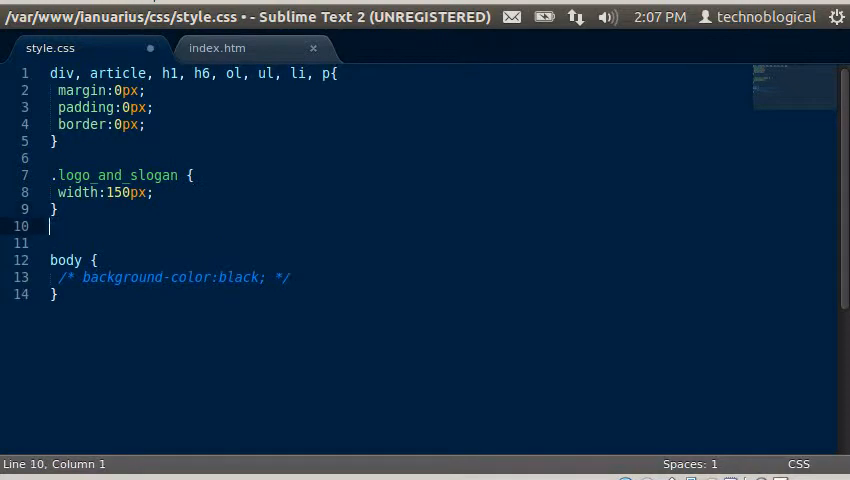
pyautogui.press('Return')
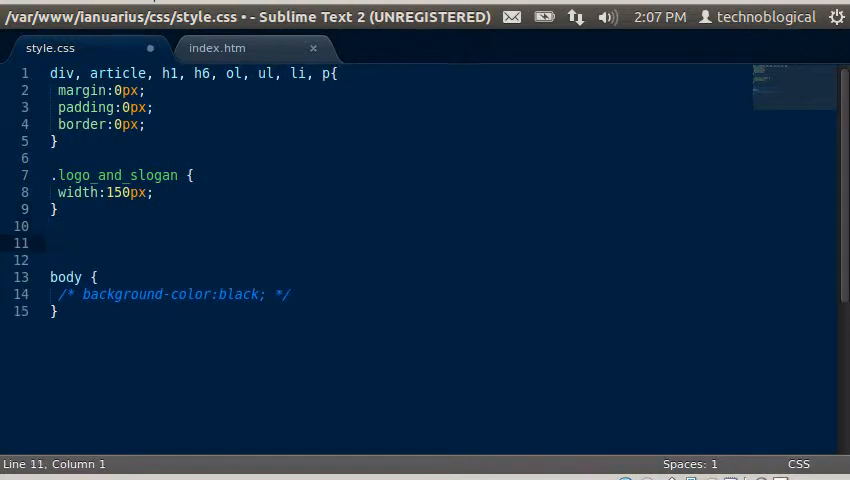
pyautogui.write('.float')
pyautogui.write('_left')
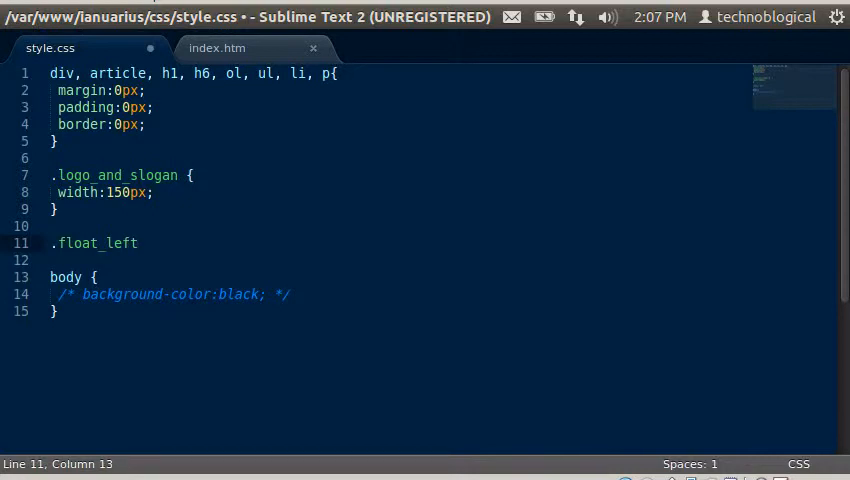
pyautogui.write(' {')
pyautogui.press('Return')
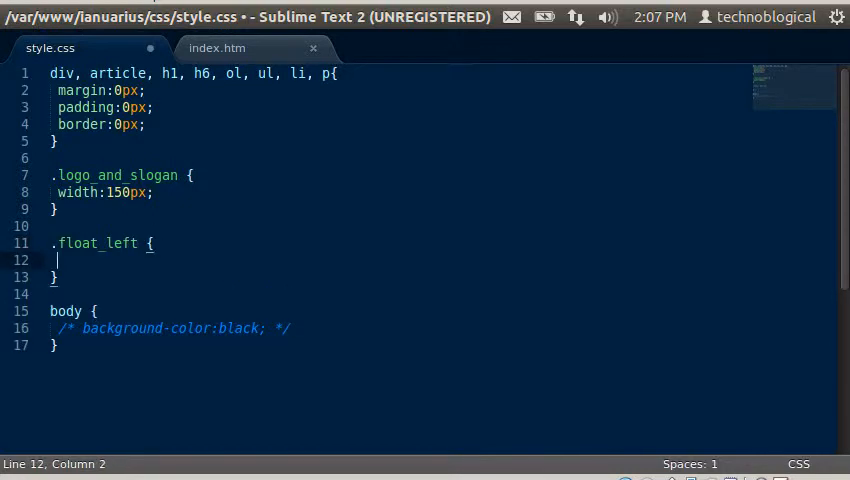
pyautogui.write('float')
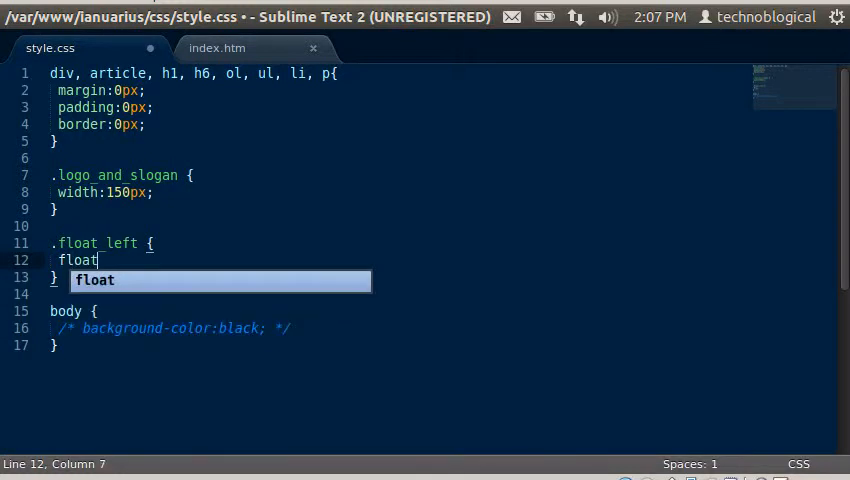
pyautogui.write(':l')
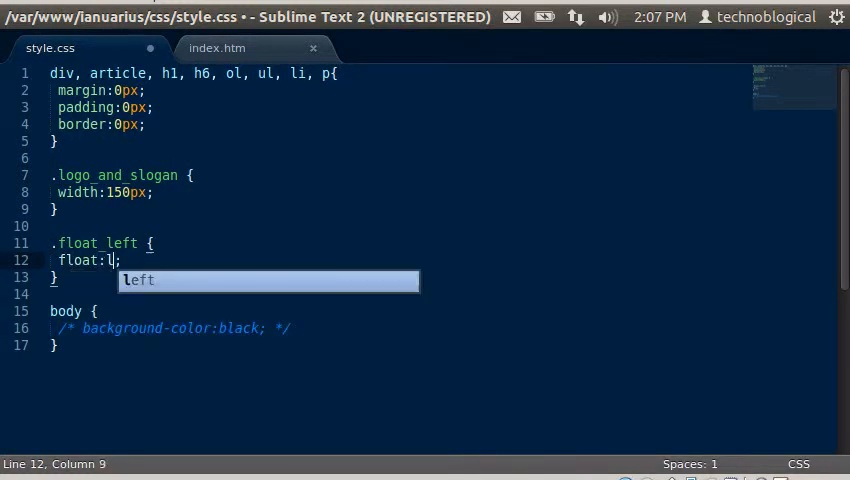
pyautogui.write('eft;')
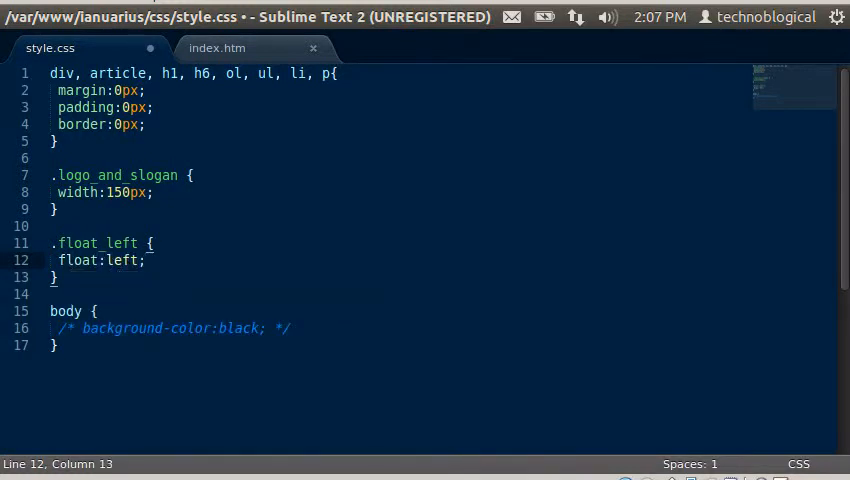
pyautogui.hotkey('ctrl', 's')
pyautogui.hotkey('alt', 'Tab')
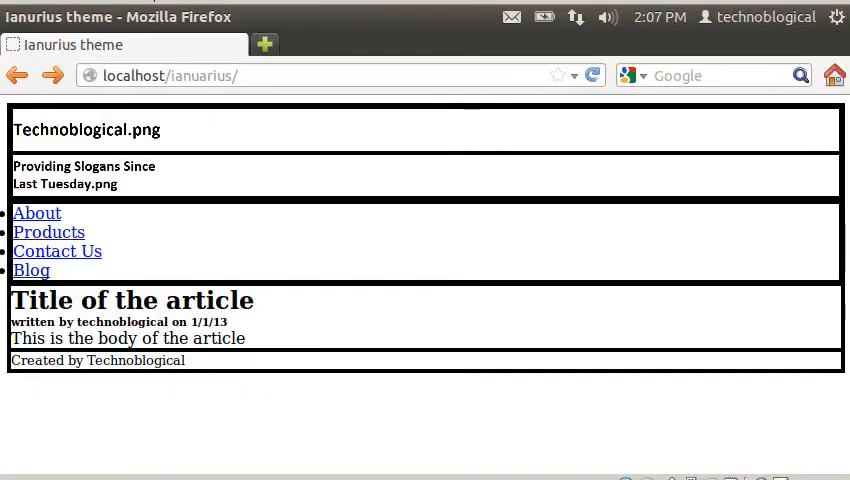
pyautogui.press('F5')
pyautogui.hotkey('alt', 'Tab')
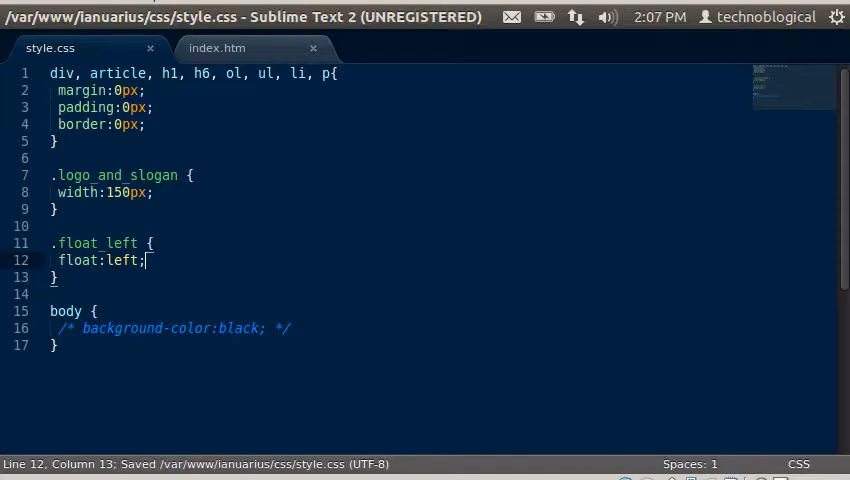
# - Add a .float_right { float:right; } rule, save and confirm the slogan floats beside the logo in Firefox
pyautogui.press('Return')
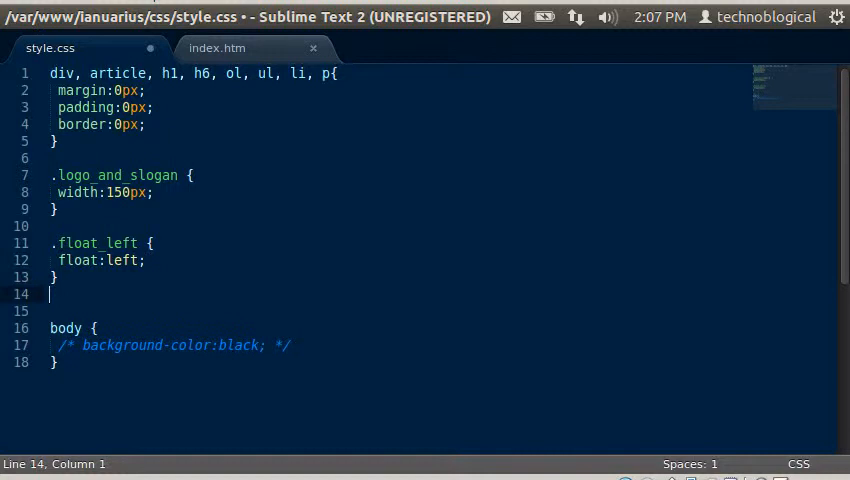
pyautogui.press('Return')
pyautogui.write('.floa')
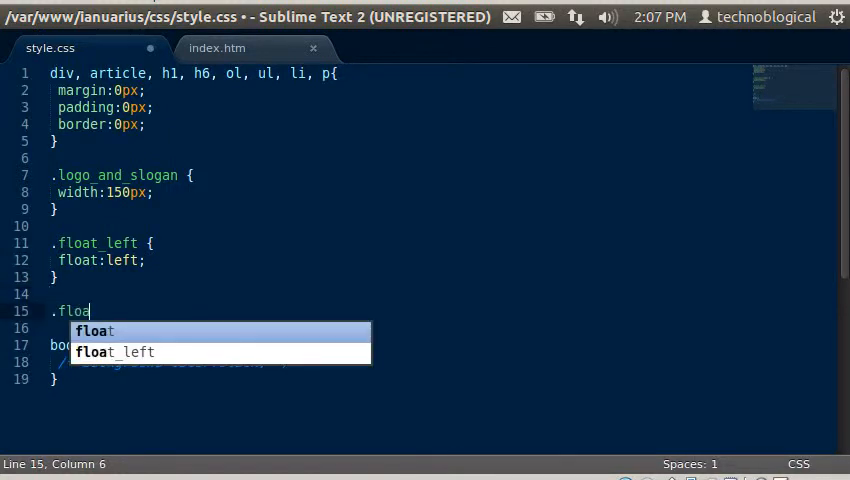
pyautogui.write('t_r')
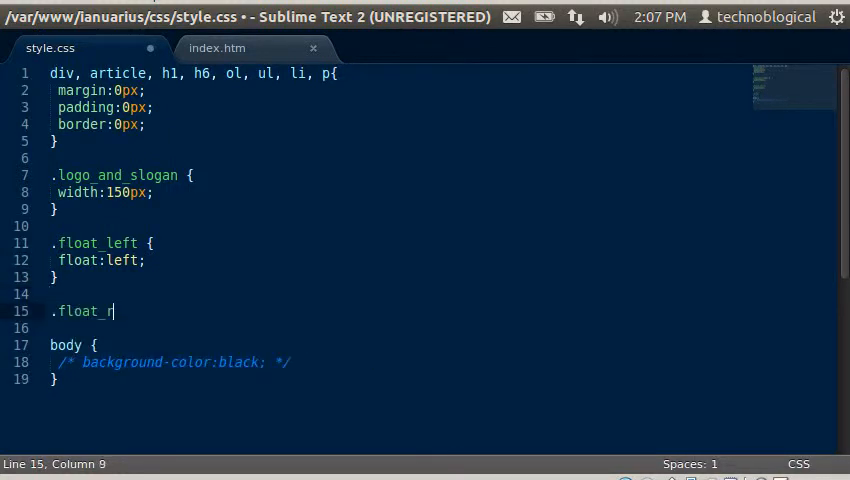
pyautogui.write('ight')
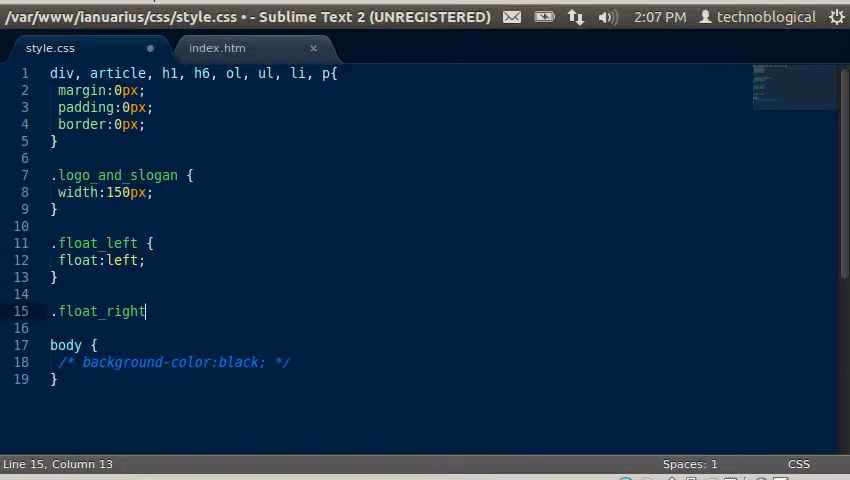
pyautogui.write(' {')
pyautogui.press('Return')
pyautogui.write('f')
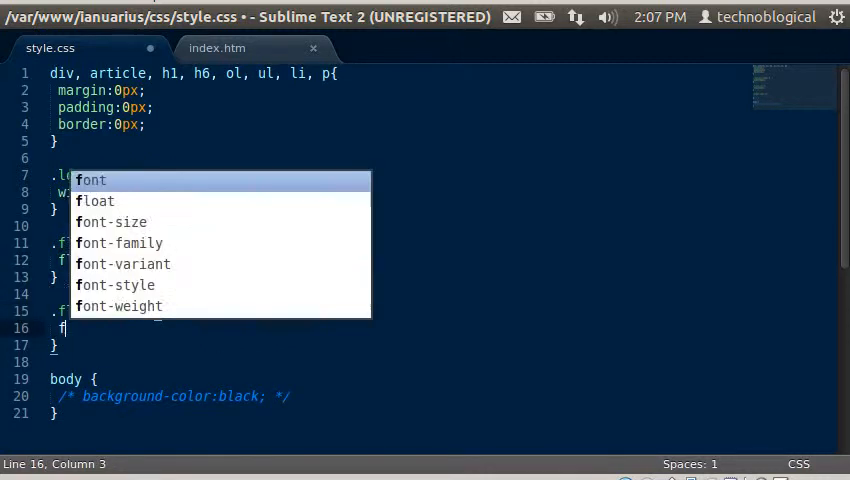
pyautogui.write('loat:')
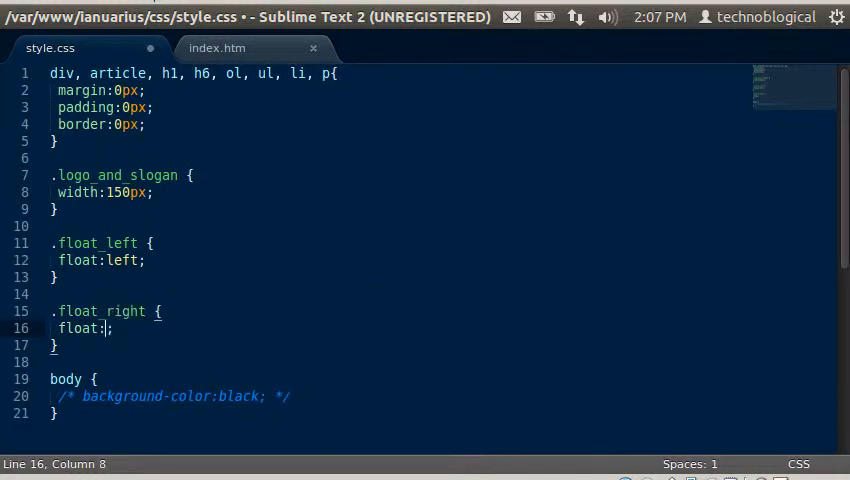
pyautogui.write('right')
pyautogui.press('Right')
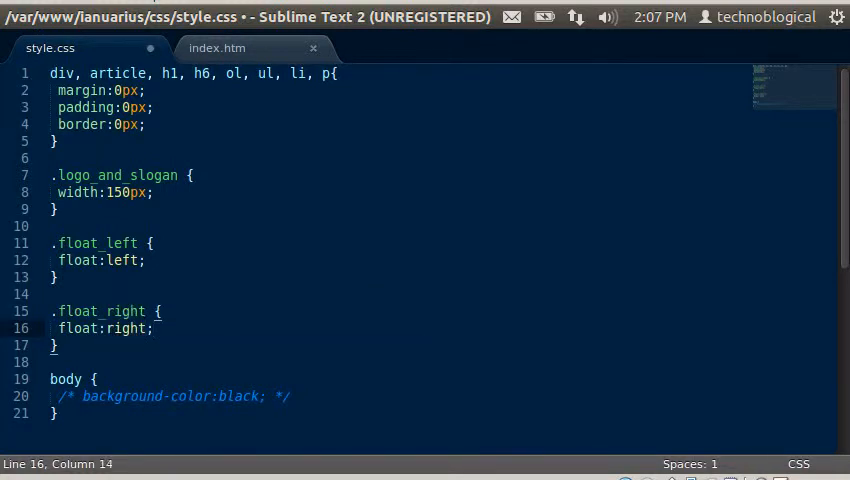
pyautogui.hotkey('ctrl', 's')
pyautogui.hotkey('alt', 'Tab')
pyautogui.press('F5')
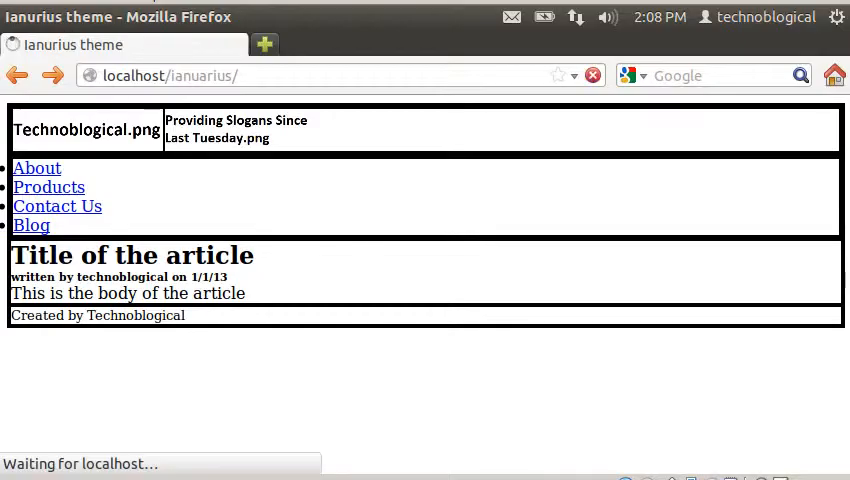
pyautogui.hotkey('alt', 'Tab')
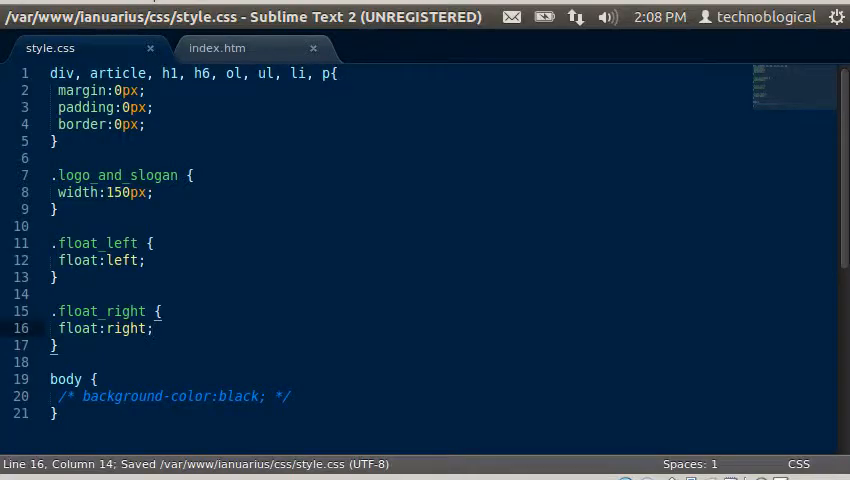
# - Start a .root_clear_float rule below .float_right with a clear declaration
pyautogui.press('Down')
pyautogui.press('Return')
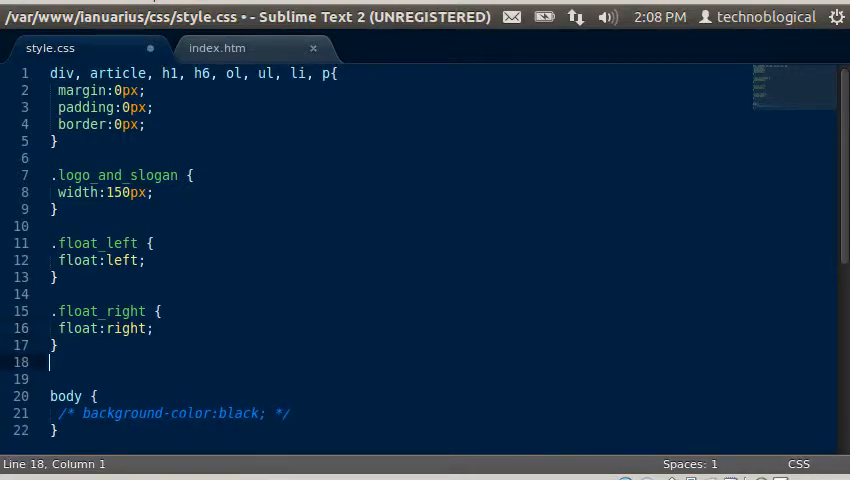
pyautogui.press('Return')
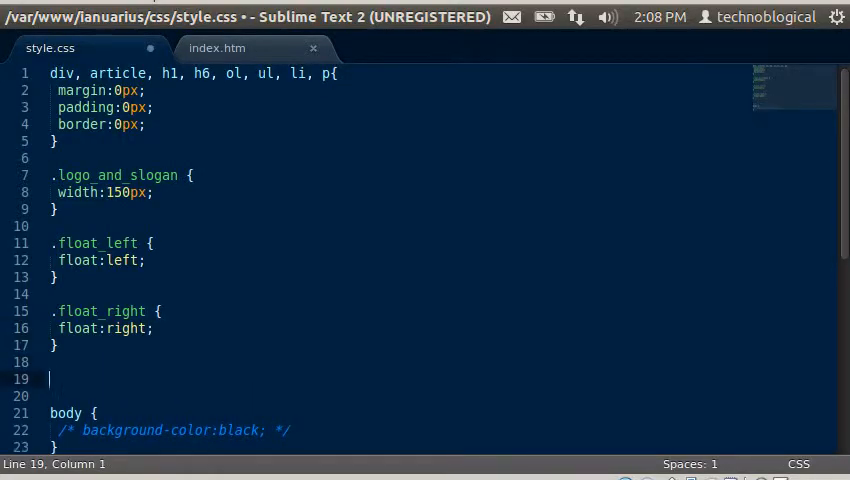
pyautogui.write('.root')
pyautogui.write('_clear_g')
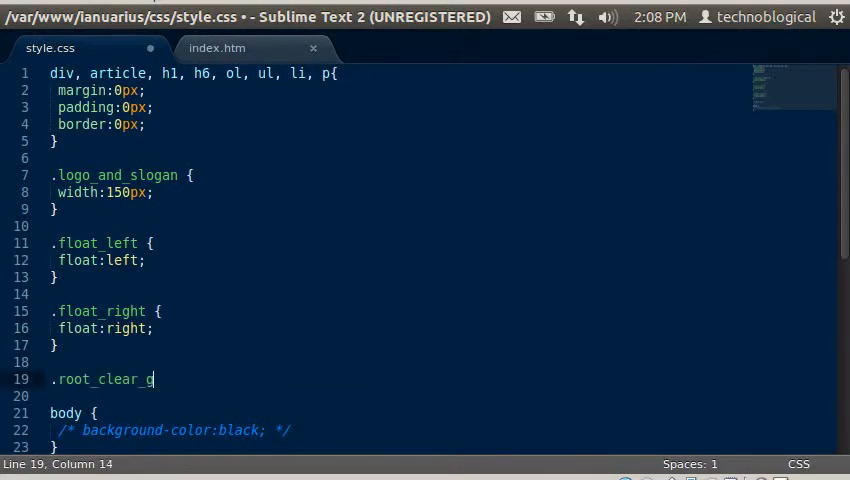
pyautogui.press('BackSpace')
pyautogui.write('float')
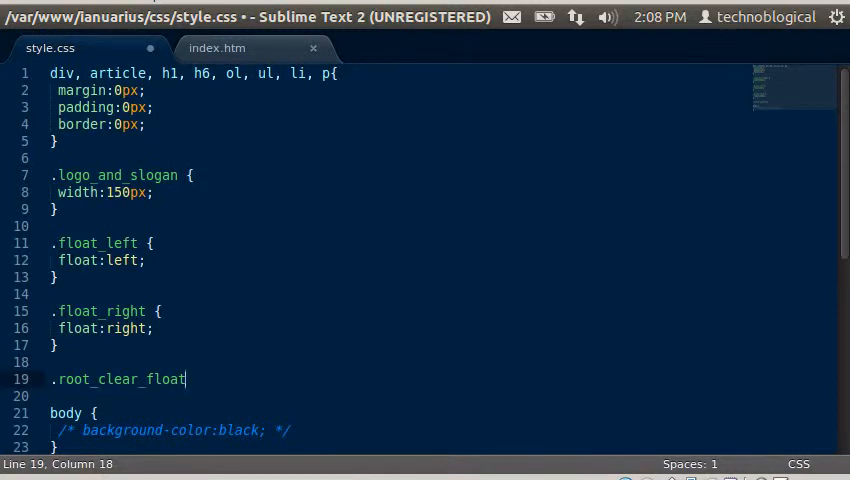
pyautogui.write(' {')
pyautogui.press('Return')
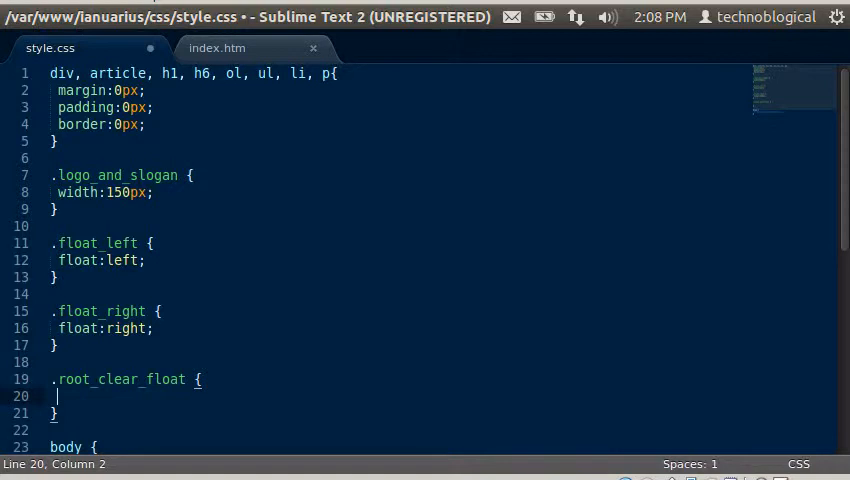
pyautogui.write('clear:')
pyautogui.write('voth;')
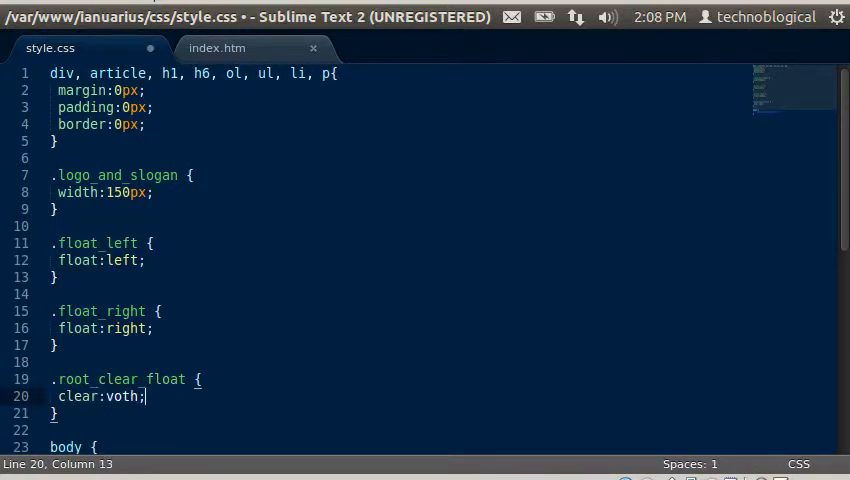
# - Correct 'voth' to clear:both, save the stylesheet and open blank lines below the rule
pyautogui.press('Left')
pyautogui.press('Left')
pyautogui.press('Left')
pyautogui.press('Left')
pyautogui.press('BackSpace')
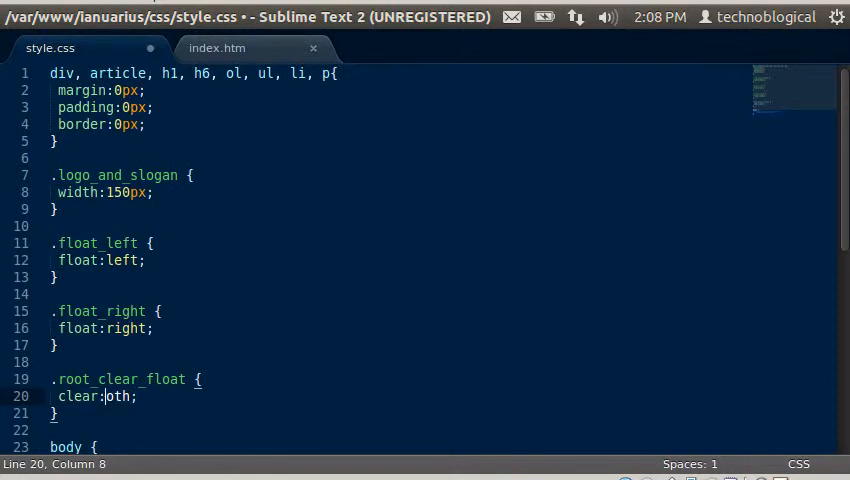
pyautogui.write('b')
pyautogui.hotkey('ctrl', 's')
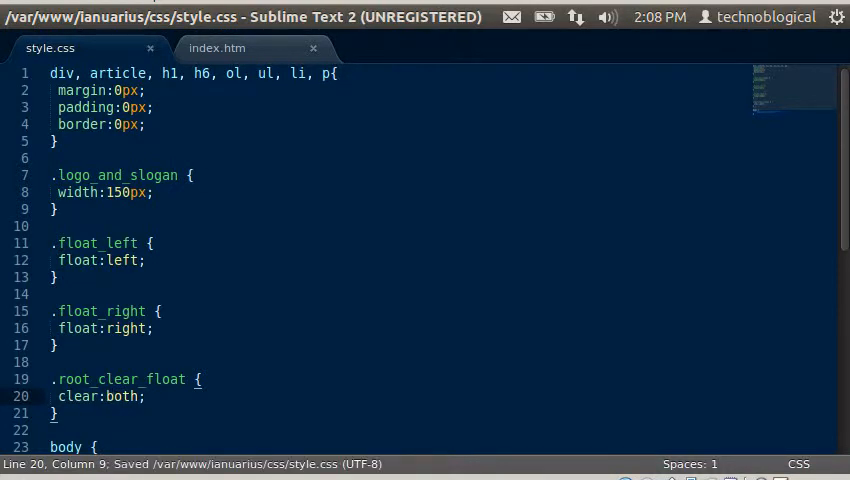
pyautogui.press('Down')
pyautogui.press('Return')
pyautogui.press('Return')
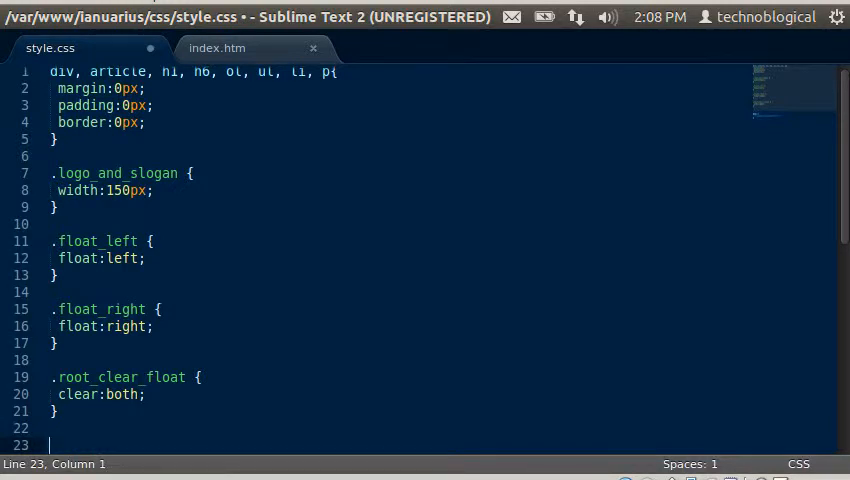
# - Switch to index.htm and look through the header, slogan and clearing div markup
pyautogui.click(217, 48)
pyautogui.click(100, 90)
pyautogui.click(245, 124)
pyautogui.click(78, 243)
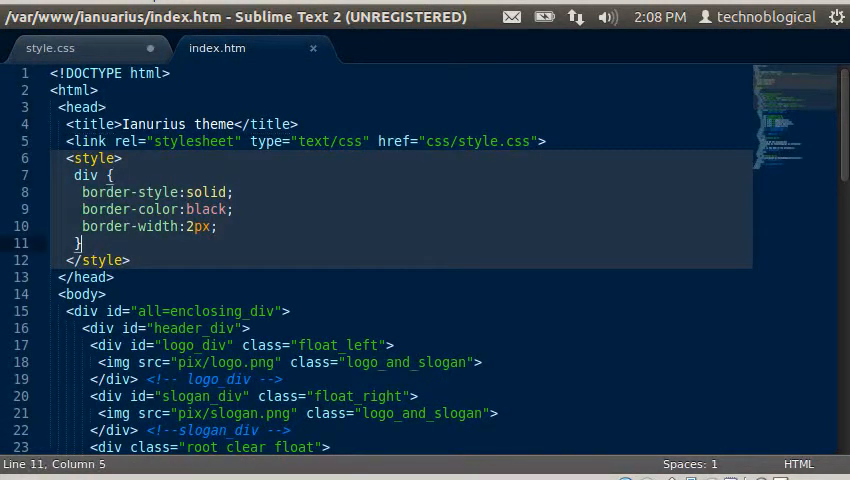
pyautogui.press('Down')
pyautogui.press('Down')
pyautogui.press('Down')
pyautogui.press('Down')
pyautogui.press('Down')
pyautogui.press('Down')
pyautogui.press('Down')
pyautogui.press('Down')
pyautogui.press('Down')
pyautogui.press('Down')
pyautogui.press('Down')
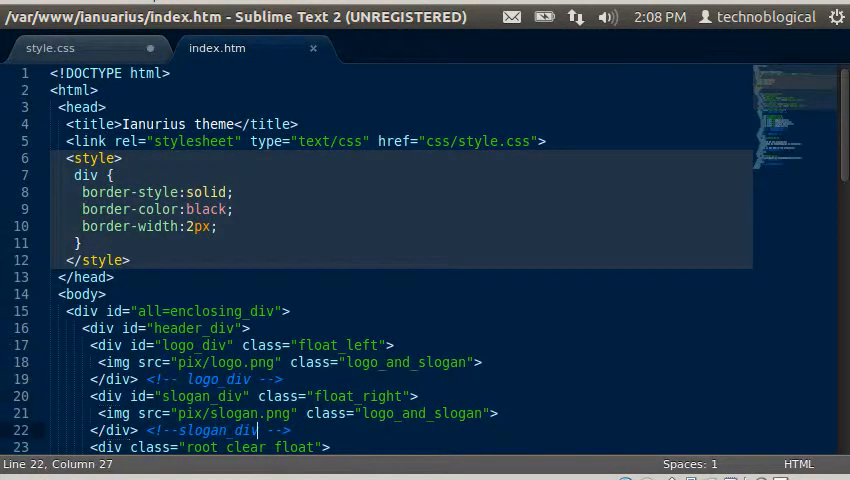
pyautogui.press('Down')
pyautogui.press('Down')
pyautogui.press('Down')
pyautogui.press('Down')
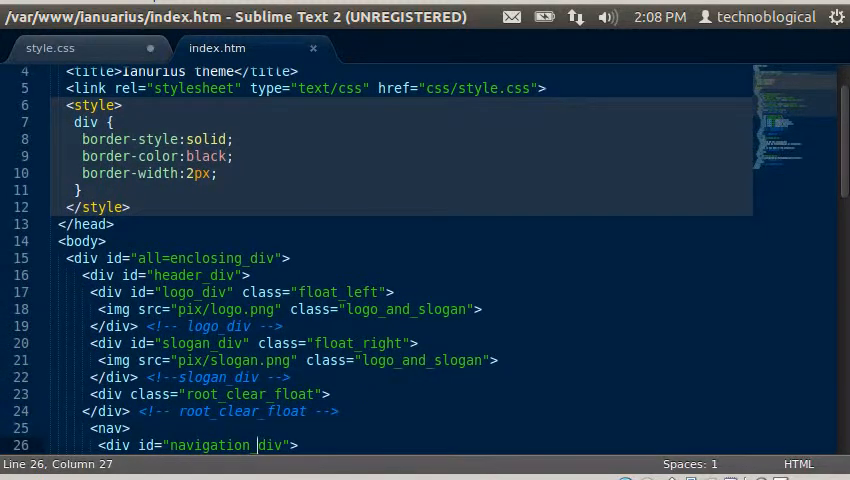
pyautogui.press('Up')
pyautogui.press('Up')
pyautogui.press('Up')
pyautogui.press('Up')
pyautogui.press('Down')
pyautogui.press('Down')
pyautogui.press('Down')
pyautogui.press('Down')
pyautogui.press('Up')
pyautogui.press('Up')
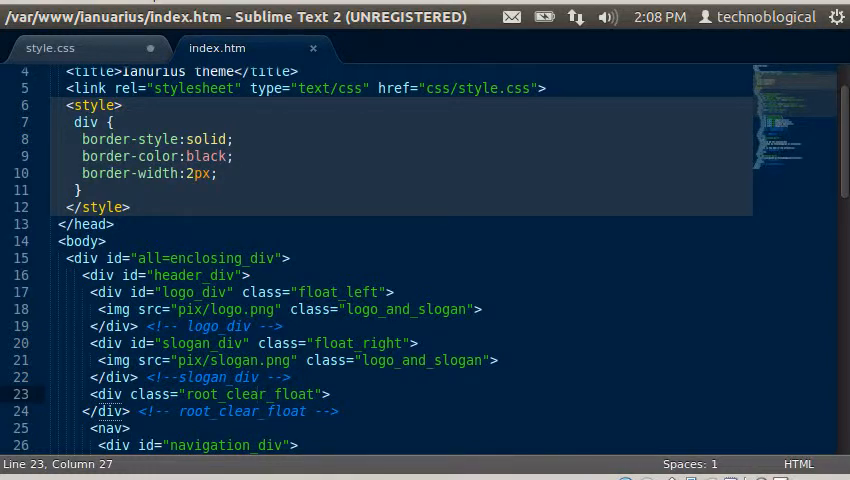
# - Select and copy the header_div id, then return to the style.css tab
pyautogui.press('Up')
pyautogui.press('Up')
pyautogui.press('Up')
pyautogui.press('Up')
pyautogui.press('Up')
pyautogui.press('Up')
pyautogui.press('Up')
pyautogui.press('Left')
pyautogui.press('Left')
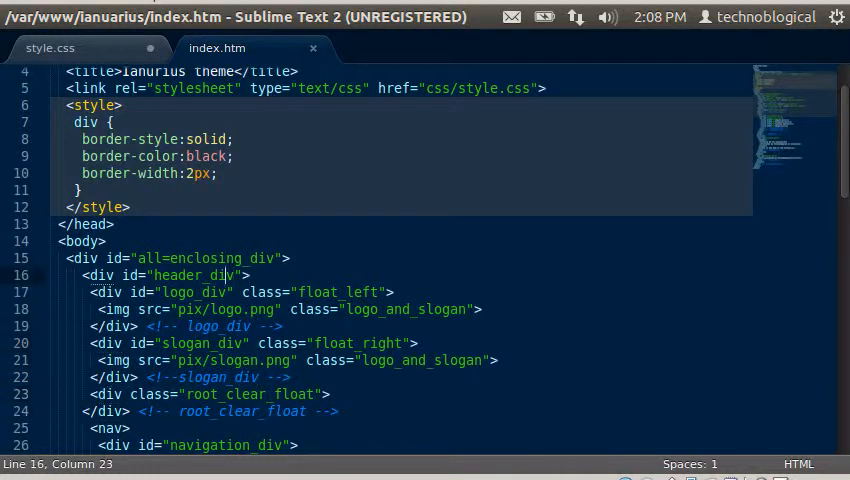
pyautogui.press('Left')
pyautogui.press('Left')
pyautogui.press('Left')
pyautogui.press('Right')
pyautogui.press('Right')
pyautogui.press('Right')
pyautogui.press('Right')
pyautogui.press('Right')
pyautogui.press('Right')
pyautogui.press('Left')
pyautogui.press('Left')
pyautogui.hotkey('shift', 'Left')
pyautogui.hotkey('shift', 'Left')
pyautogui.hotkey('shift', 'Left')
pyautogui.hotkey('shift', 'Left')
pyautogui.hotkey('shift', 'Left')
pyautogui.hotkey('shift', 'Left')
pyautogui.hotkey('ctrl', 'c')
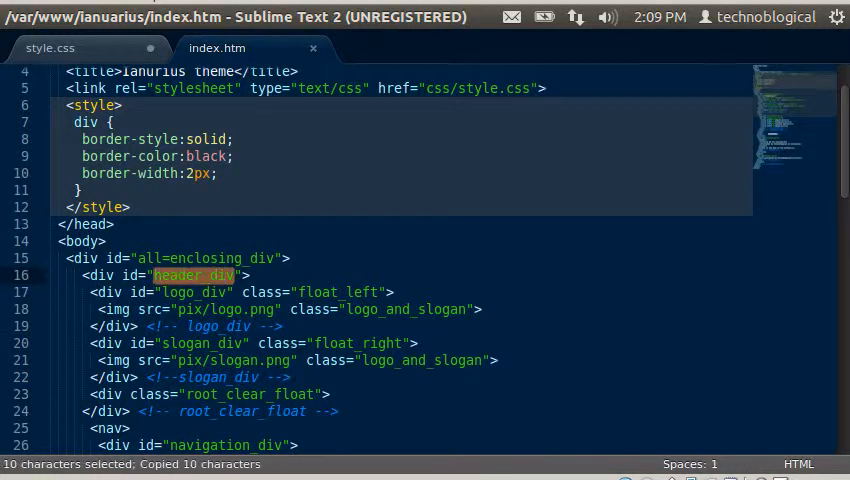
pyautogui.hotkey('alt', 'Tab')
pyautogui.hotkey('alt', 'Tab')
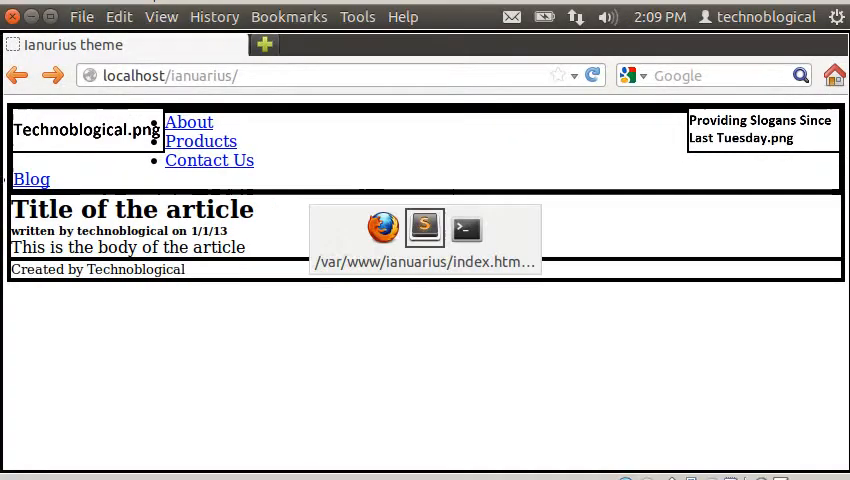
pyautogui.hotkey('ctrl', 'pageup')
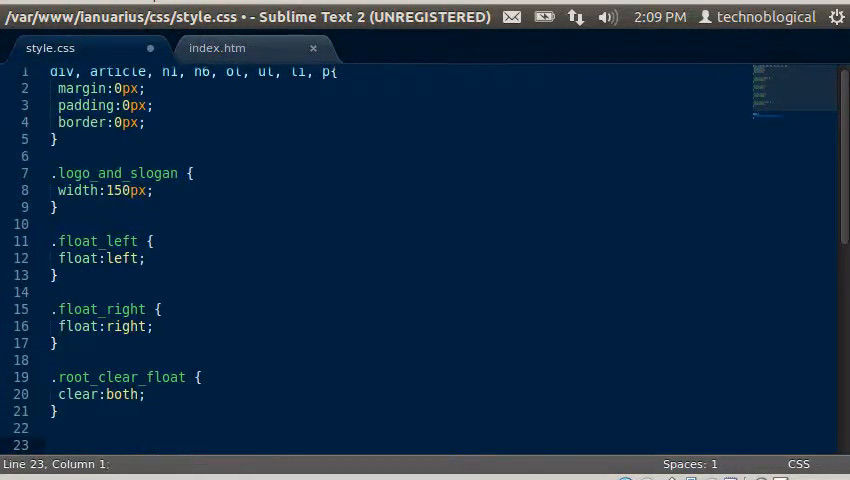
pyautogui.write('.')
# - Paste .header_div as a selector and copy root_clear_float from the index.htm markup
pyautogui.hotkey('ctrl', 'v')
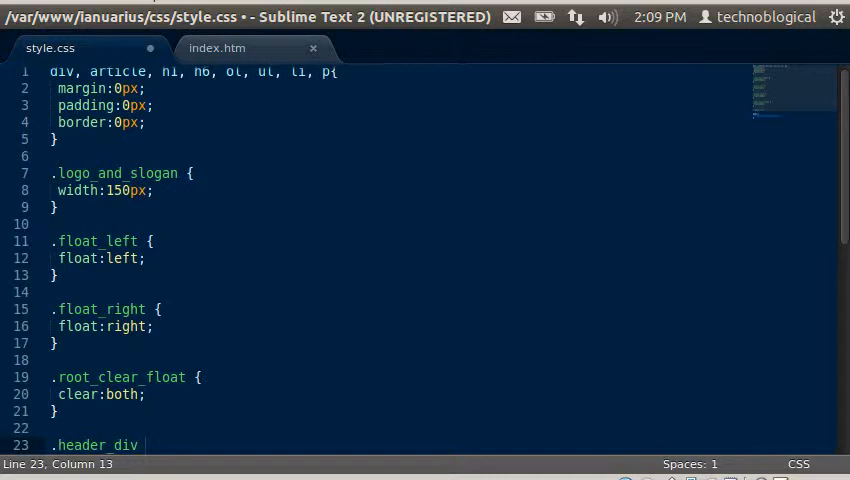
pyautogui.hotkey('ctrl', 'pagedown')
pyautogui.press('Down')
pyautogui.press('Down')
pyautogui.press('Down')
pyautogui.press('Down')
pyautogui.press('Down')
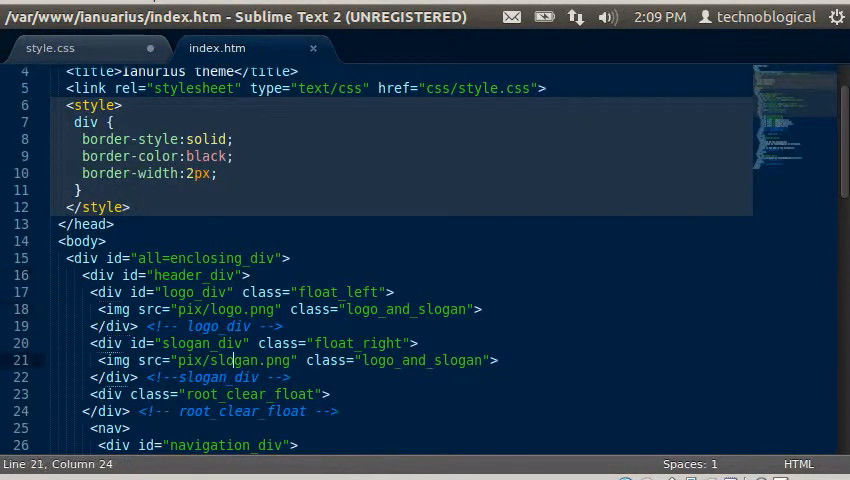
pyautogui.press('Down')
pyautogui.press('Down')
pyautogui.press('Left')
pyautogui.press('Left')
pyautogui.press('Left')
pyautogui.hotkey('shift', 'Left')
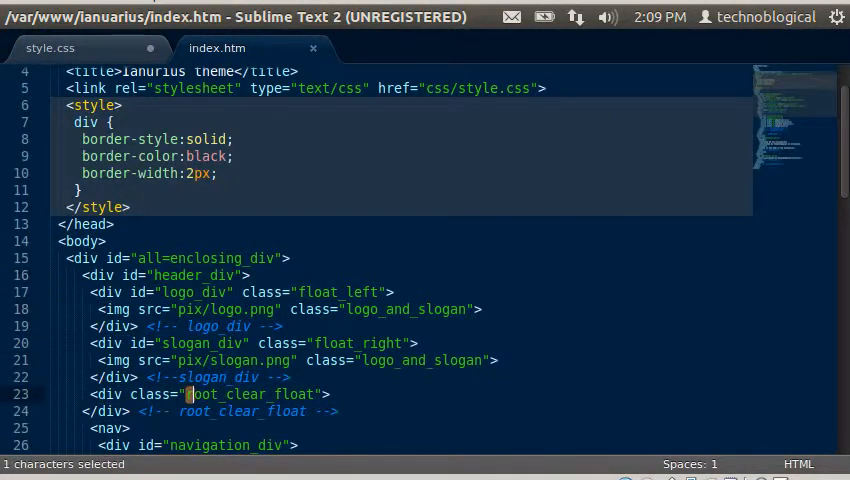
pyautogui.hotkey('shift', 'Right')
pyautogui.hotkey('shift', 'Right')
pyautogui.hotkey('shift', 'Right')
pyautogui.hotkey('shift', 'Right')
pyautogui.hotkey('shift', 'Right')
pyautogui.hotkey('shift', 'Right')
pyautogui.hotkey('shift', 'Right')
pyautogui.hotkey('shift', 'Right')
pyautogui.hotkey('shift', 'Right')
pyautogui.hotkey('shift', 'Right')
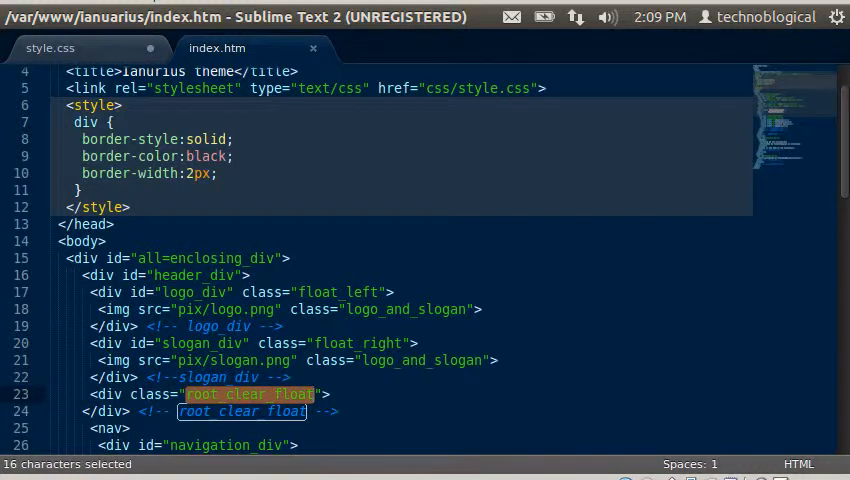
pyautogui.hotkey('ctrl', 'c')
pyautogui.write('.header_div .')
pyautogui.hotkey('ctrl', 'pageup')
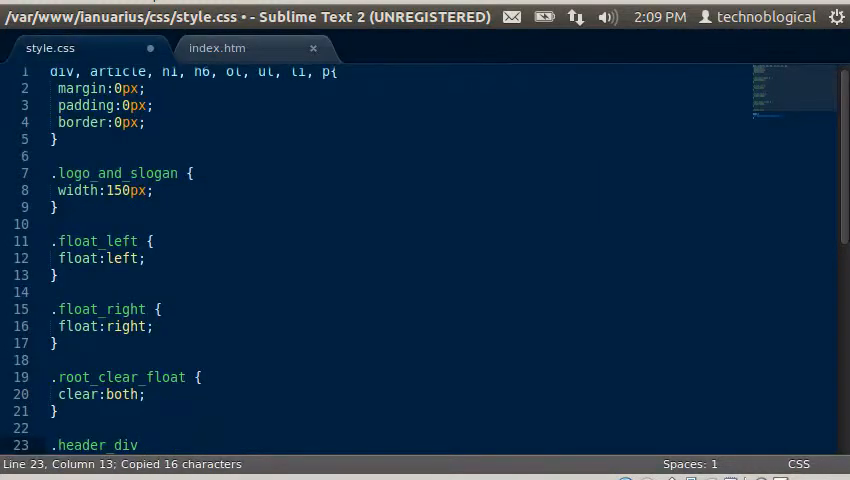
# - Complete the .header_div .root_clear_float rule with width:100% and save
pyautogui.hotkey('ctrl', 'v')
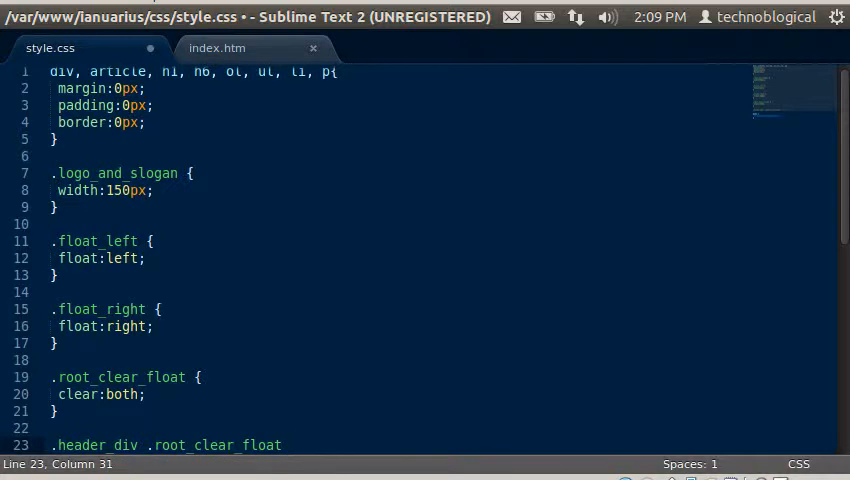
pyautogui.write('{')
pyautogui.press('Return')
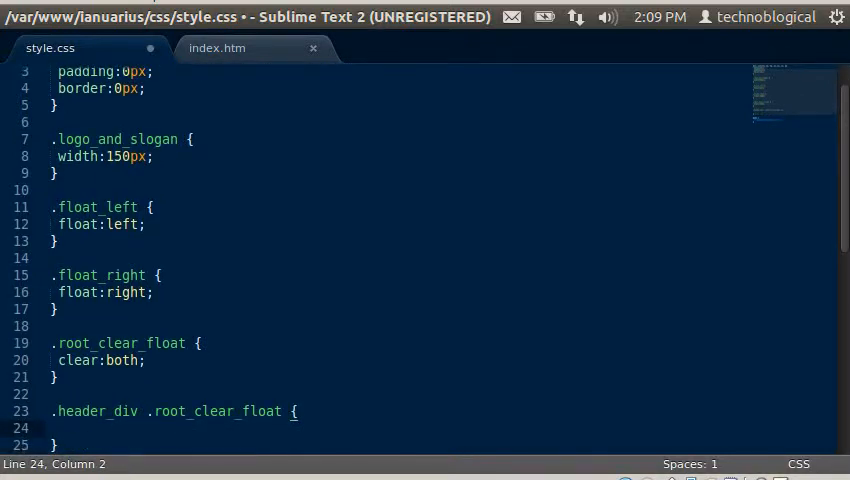
pyautogui.write('wid')
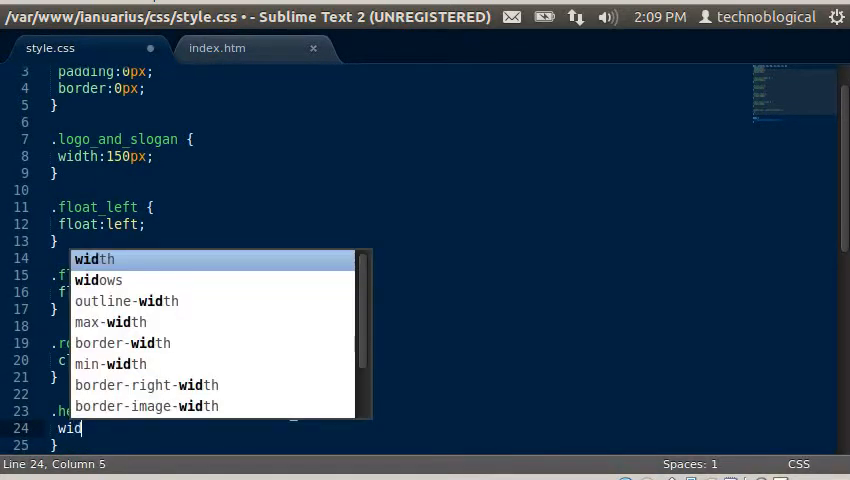
pyautogui.write('th:')
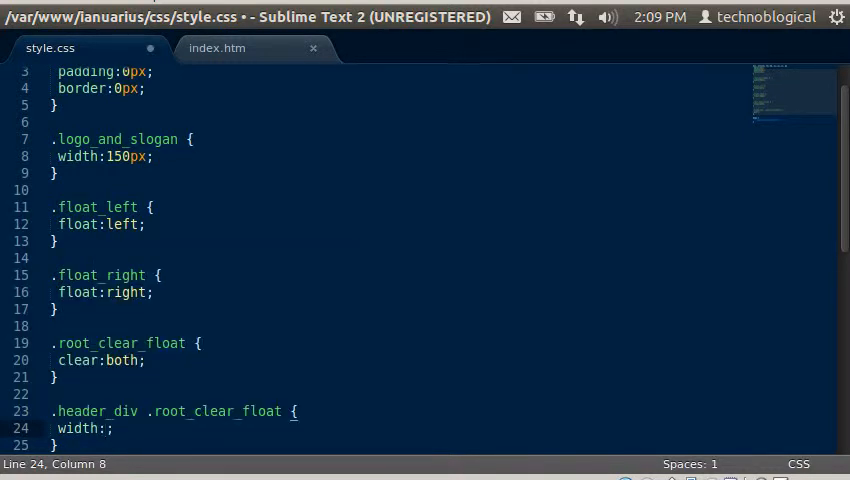
pyautogui.write('100')
pyautogui.write('%')
pyautogui.hotkey('ctrl', 's')
# - Reload the page in Firefox to see the nav links cleared below the header, then return to the editor
pyautogui.hotkey('alt', 'Tab')
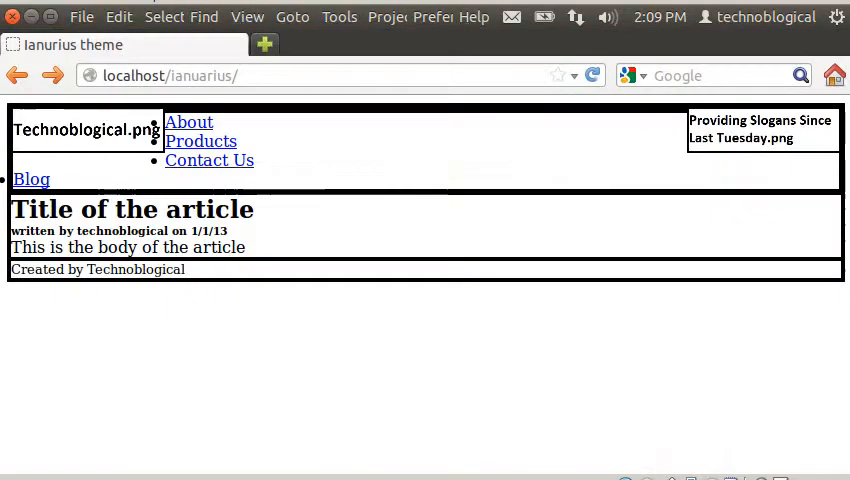
pyautogui.press('F5')
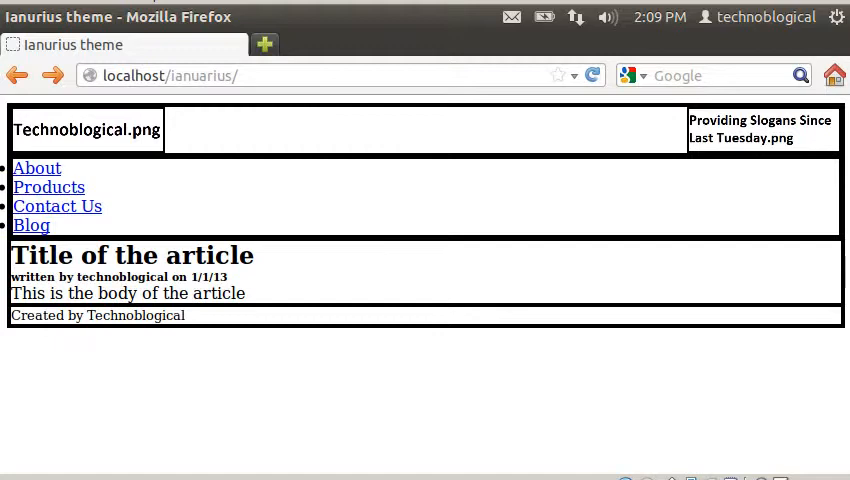
pyautogui.hotkey('alt', 'Tab')
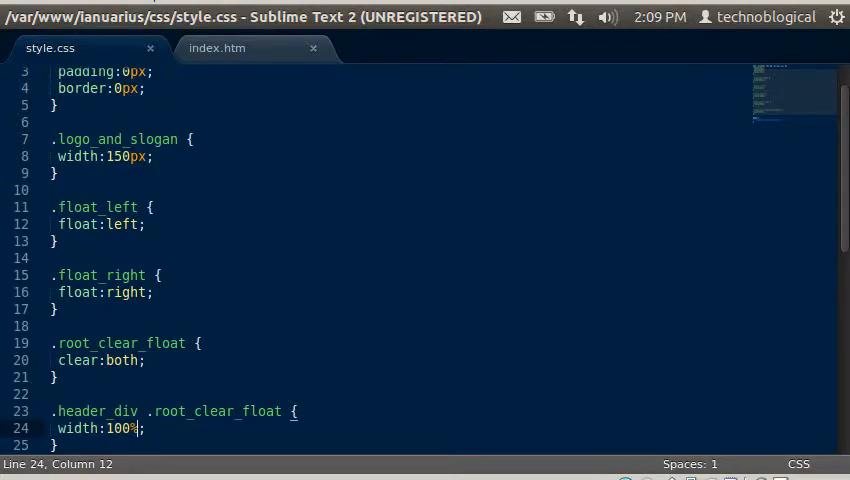
# - Open blank lines after the new rule and above the body rule, then glance at the Firefox preview
pyautogui.press('Down')
pyautogui.press('Return')
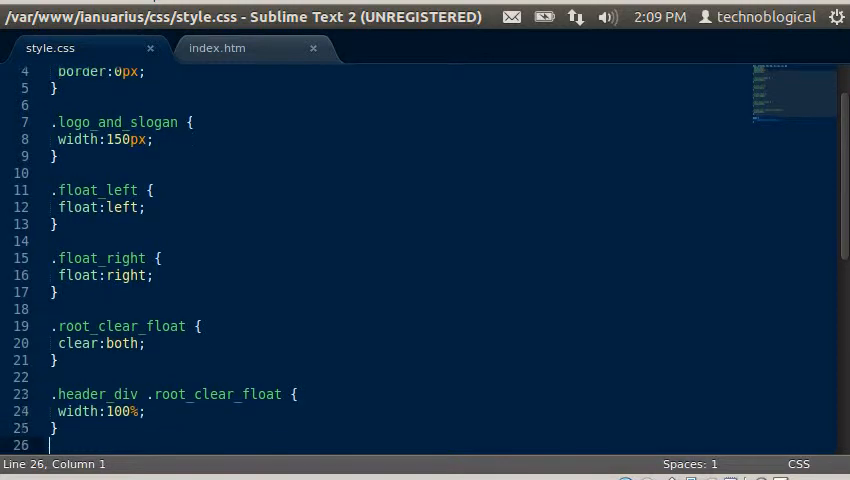
pyautogui.press('Return')
pyautogui.write('body {')
pyautogui.press('Up')
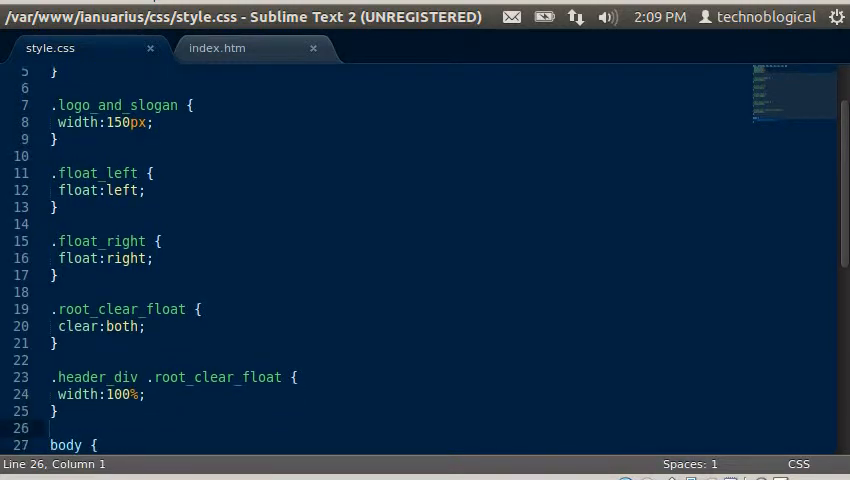
pyautogui.press('Down')
pyautogui.press('Down')
pyautogui.press('Down')
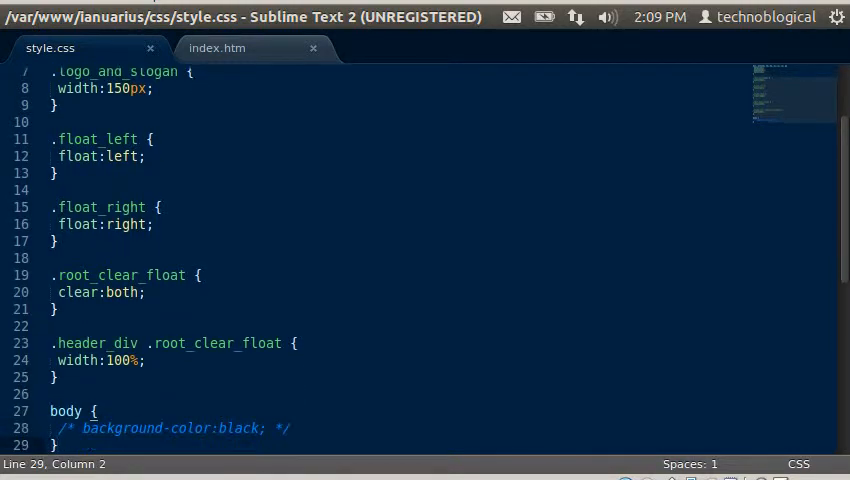
pyautogui.press('Up')
pyautogui.press('Up')
pyautogui.press('Up')
pyautogui.press('Return')
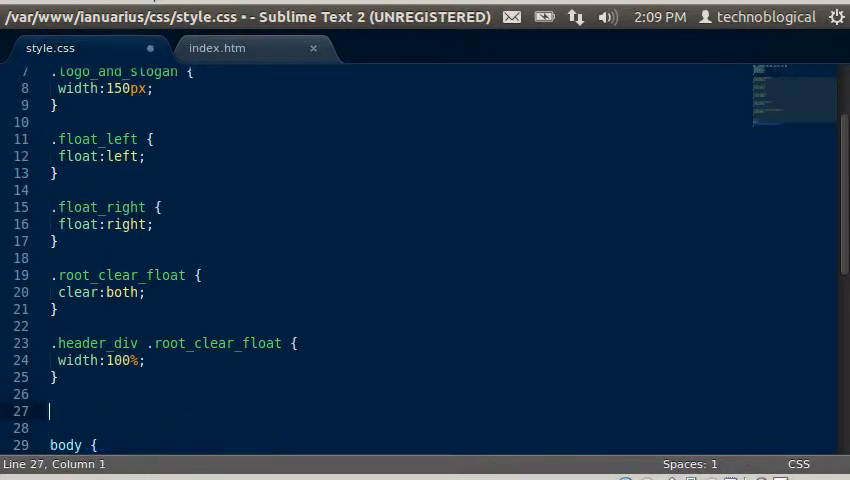
pyautogui.press('Up')
pyautogui.press('Return')
pyautogui.hotkey('alt', 'Tab')
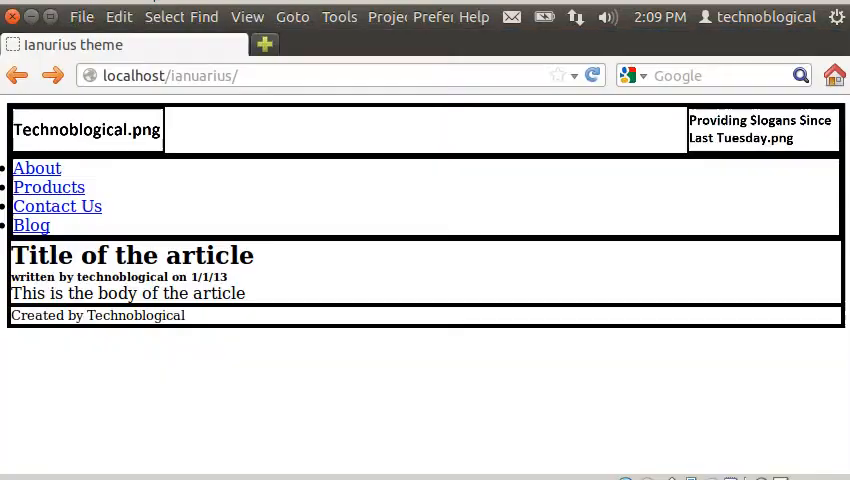
# - Copy the navigation_list id from the index.htm nav markup and return to style.css
pyautogui.hotkey('alt', 'Tab')
pyautogui.hotkey('ctrl', 'pagedown')
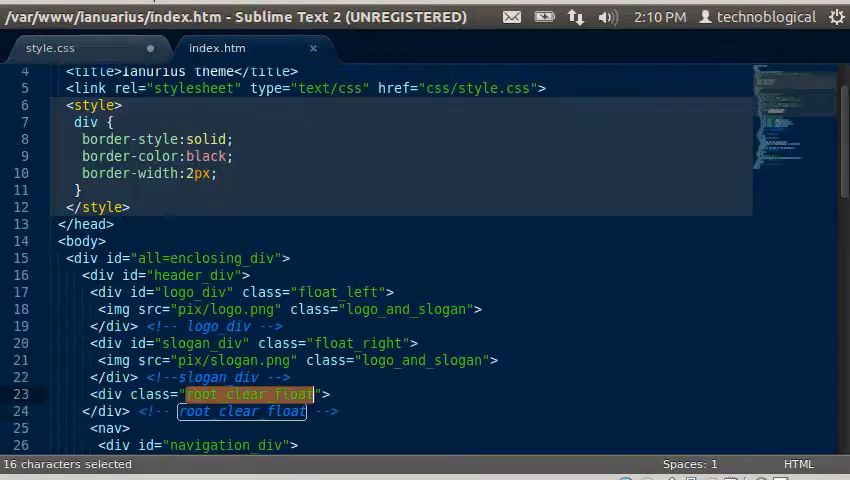
pyautogui.click(127, 309)
pyautogui.scroll(-3, 300, 250)
pyautogui.scroll(-1, 300, 250)
pyautogui.press('Down')
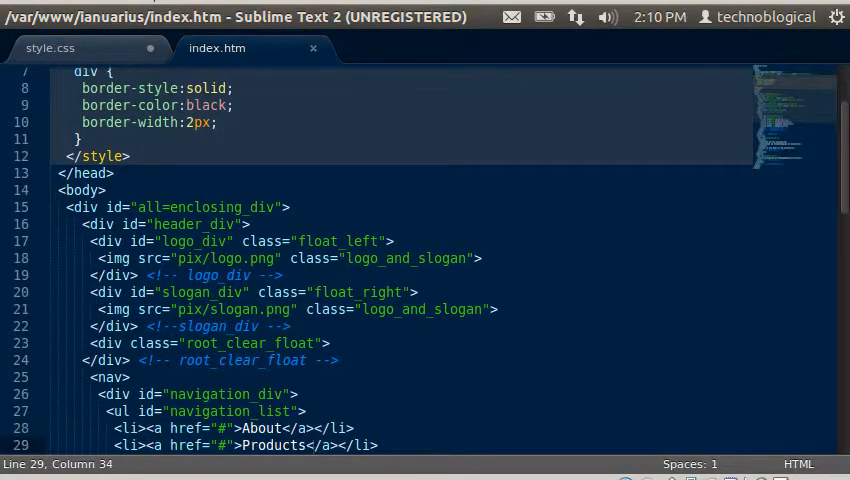
pyautogui.press('Up')
pyautogui.press('Up')
pyautogui.press('Up')
pyautogui.press('Down')
pyautogui.press('Left')
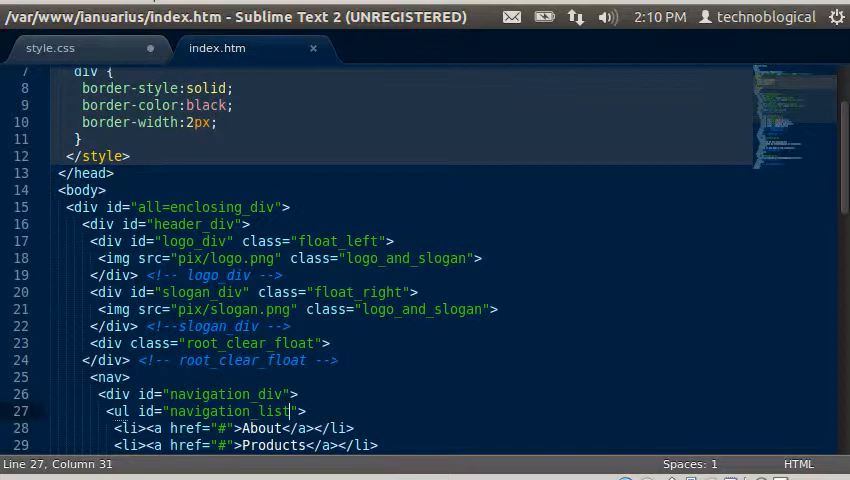
pyautogui.hotkey('shift', 'Left')
pyautogui.hotkey('shift', 'Left')
pyautogui.hotkey('shift', 'Left')
pyautogui.hotkey('shift', 'Left')
pyautogui.hotkey('shift', 'Left')
pyautogui.hotkey('shift', 'Left')
pyautogui.hotkey('shift', 'Left')
pyautogui.hotkey('shift', 'Left')
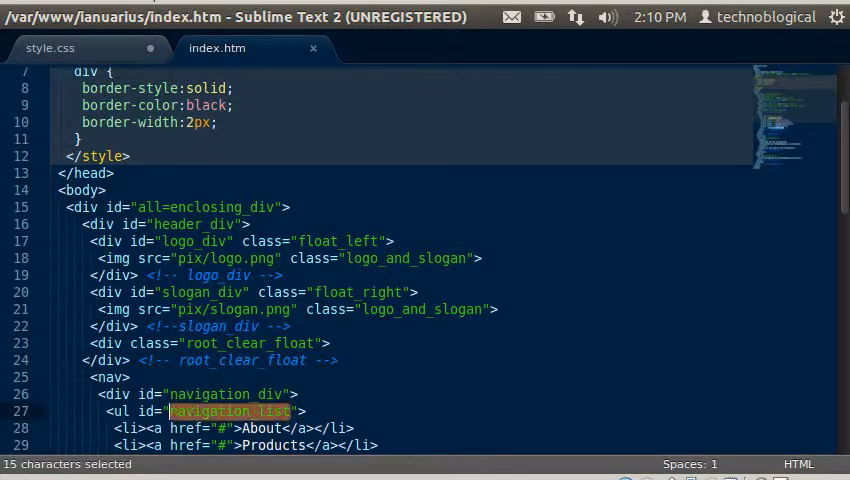
pyautogui.hotkey('ctrl', 'c')
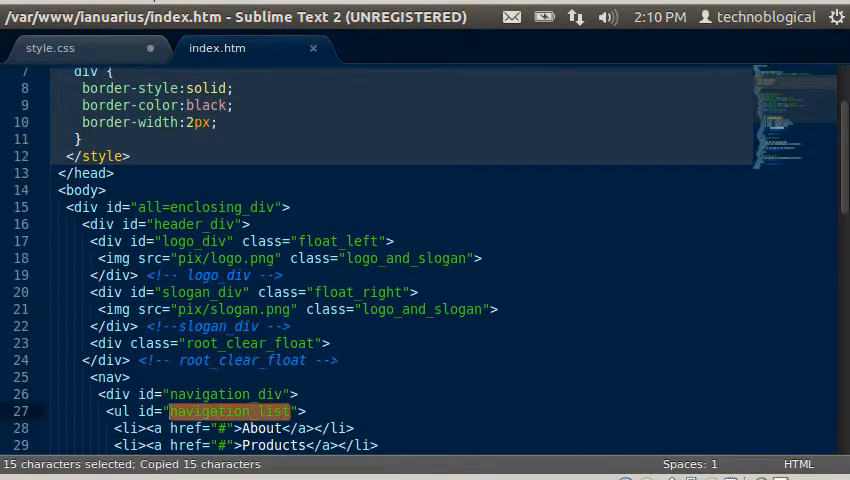
pyautogui.hotkey('ctrl', 'pageup')
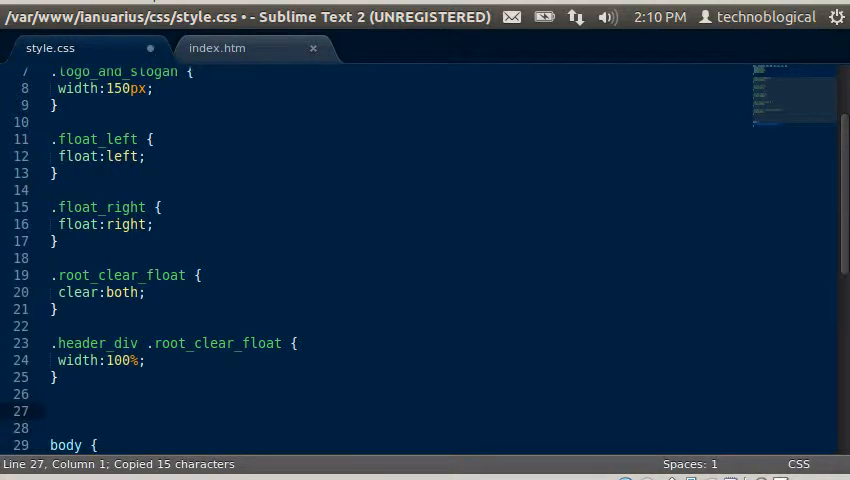
pyautogui.hotkey('ctrl', 'pagedown')
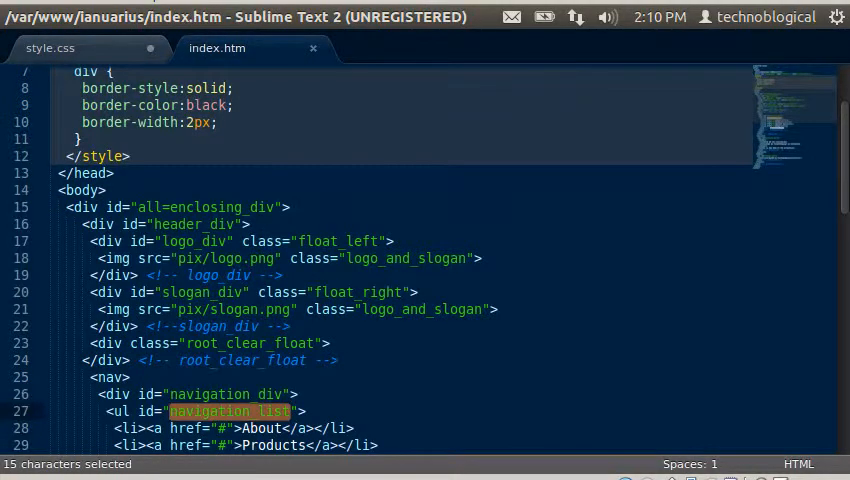
pyautogui.hotkey('ctrl', 'pageup')
pyautogui.write('#')
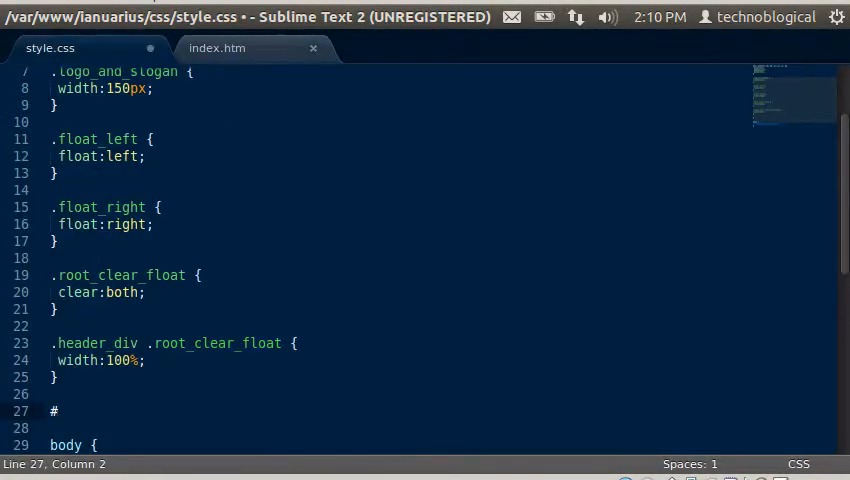
# - Write a #navigation_list { display:inline-block; } rule and save the stylesheet
pyautogui.hotkey('ctrl', 'v')
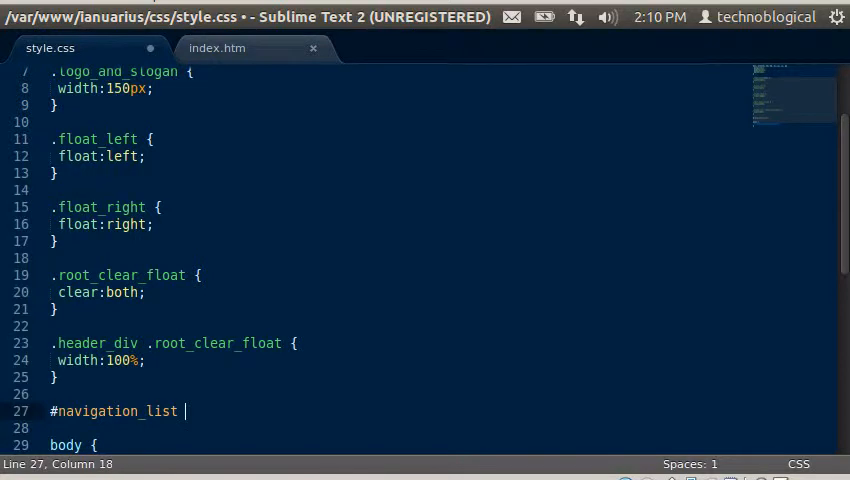
pyautogui.write('{')
pyautogui.press('Return')
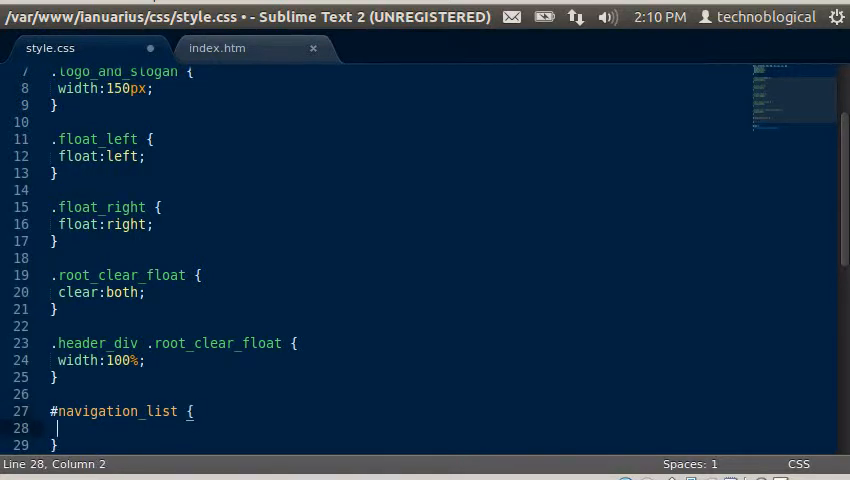
pyautogui.write('display')
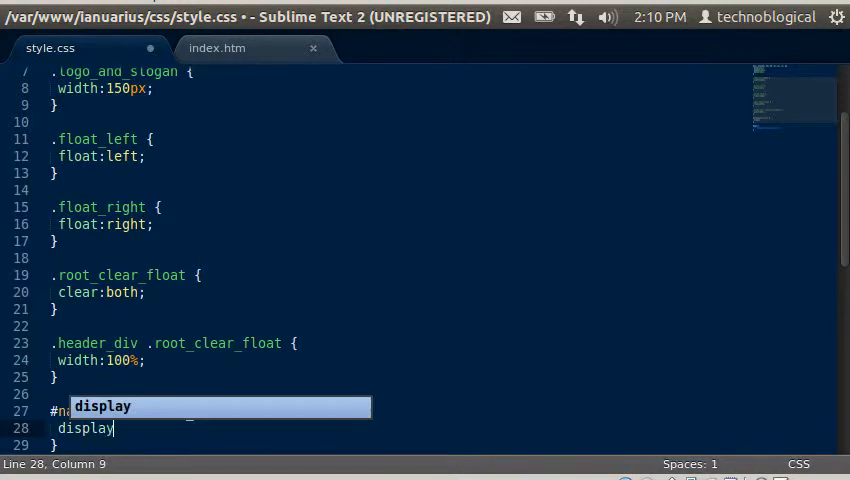
pyautogui.write(':;')
pyautogui.press('Left')
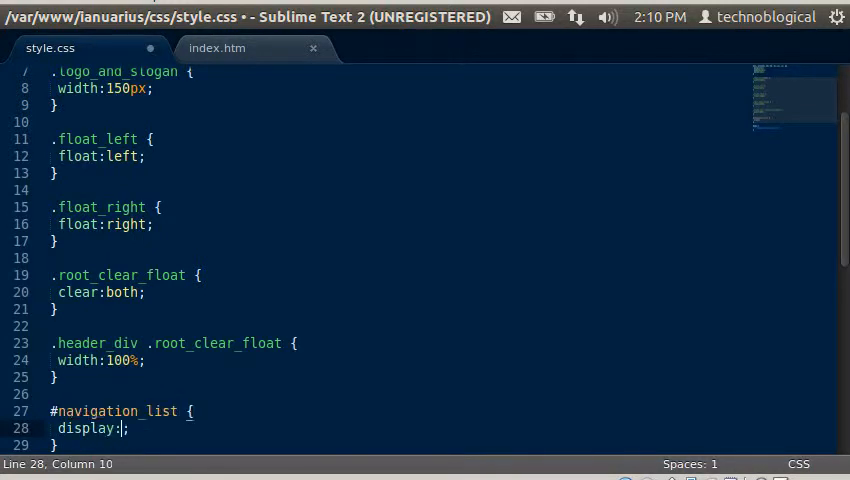
pyautogui.write('inline-')
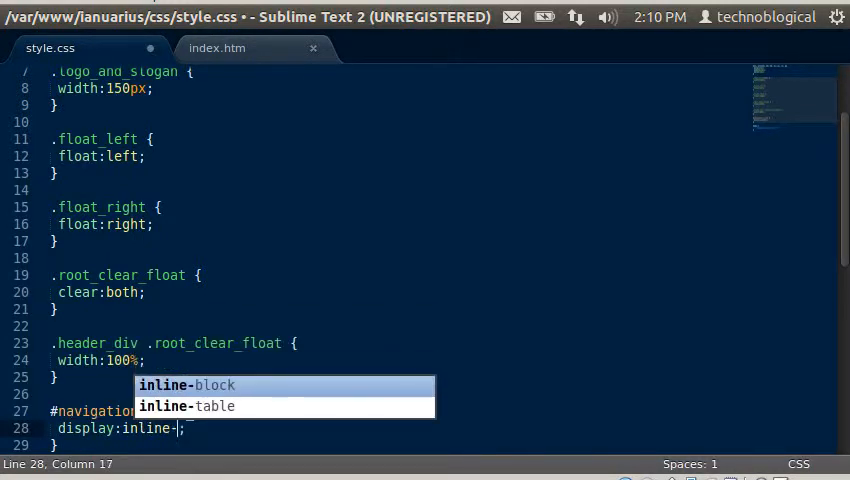
pyautogui.write('block')
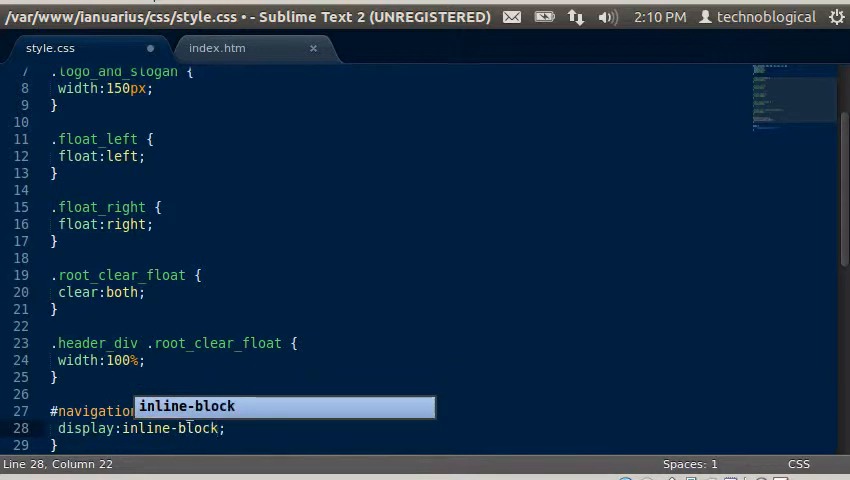
pyautogui.hotkey('ctrl', 's')
# - Change the selector to #navigation_list li after checking index.htm and the preview, then save style.css
pyautogui.hotkey('ctrl', 'Tab')
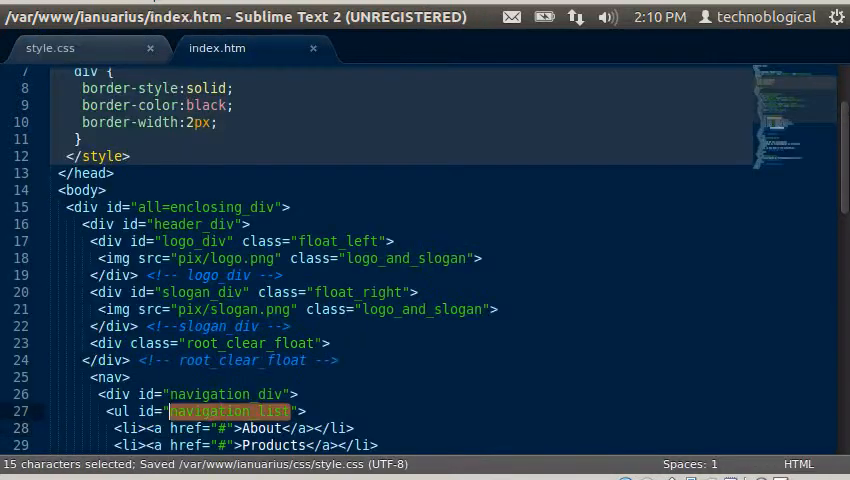
pyautogui.hotkey('ctrl', 'Tab')
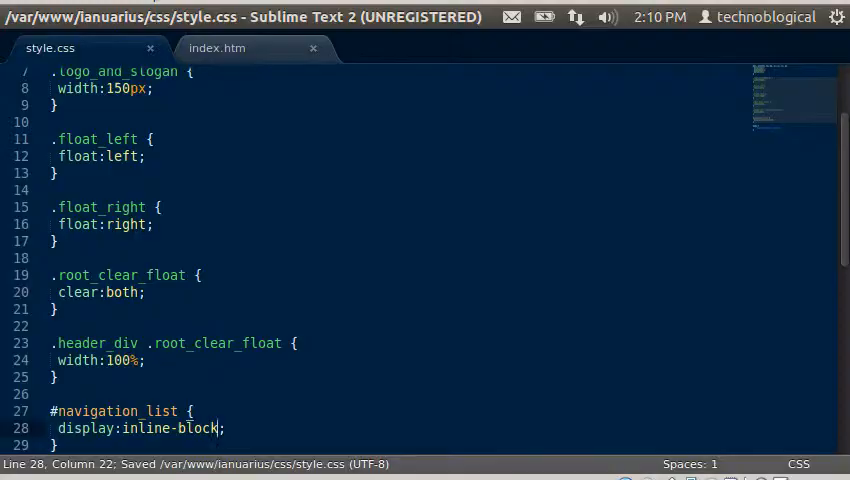
pyautogui.hotkey('alt', 'Tab')
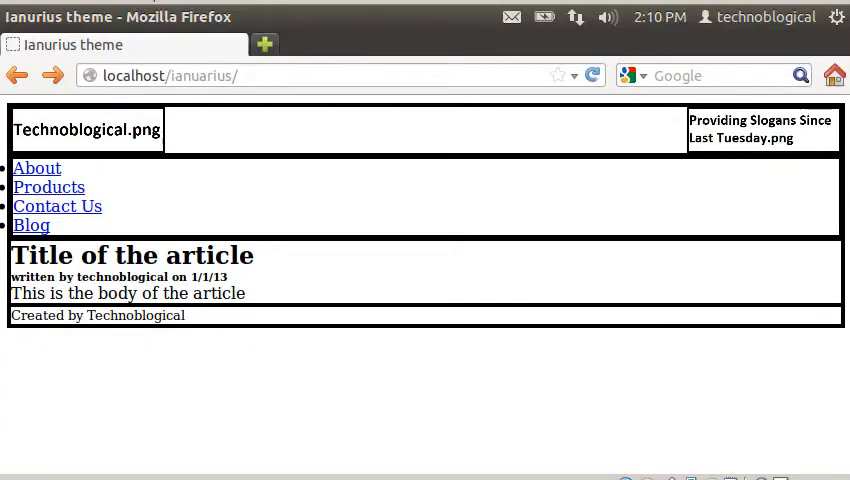
pyautogui.hotkey('alt', 'Tab')
pyautogui.press('Up')
pyautogui.press('Left')
pyautogui.press('Left')
pyautogui.press('Left')
pyautogui.press('Left')
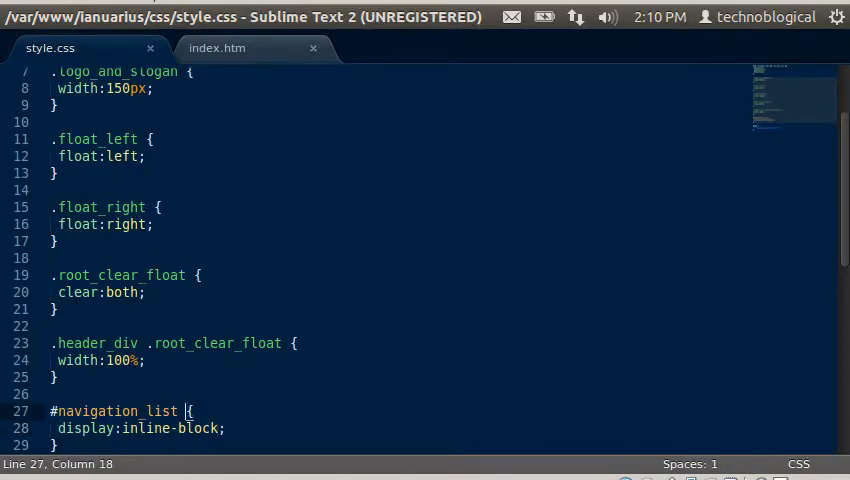
pyautogui.write('li')
pyautogui.press('Escape')
pyautogui.hotkey('ctrl', 's')
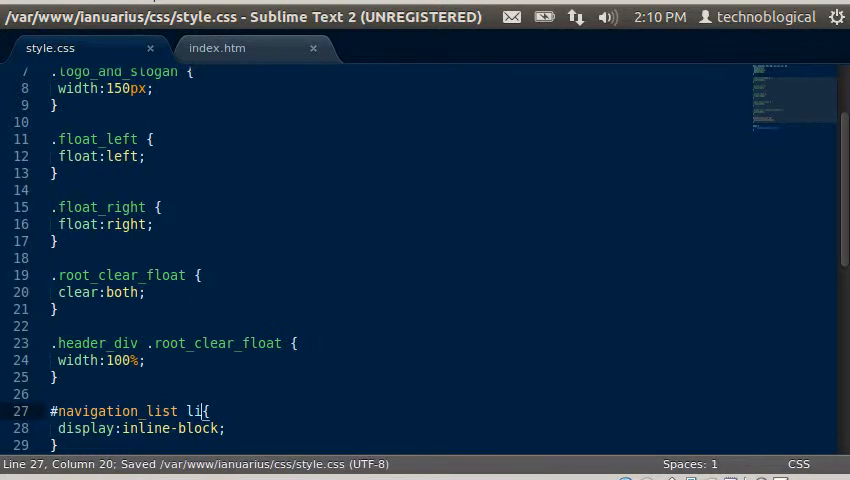
# - Reload the Firefox preview to see the links in one row, then return to the rule in Sublime
pyautogui.hotkey('alt', 'Tab')
pyautogui.press('F5')
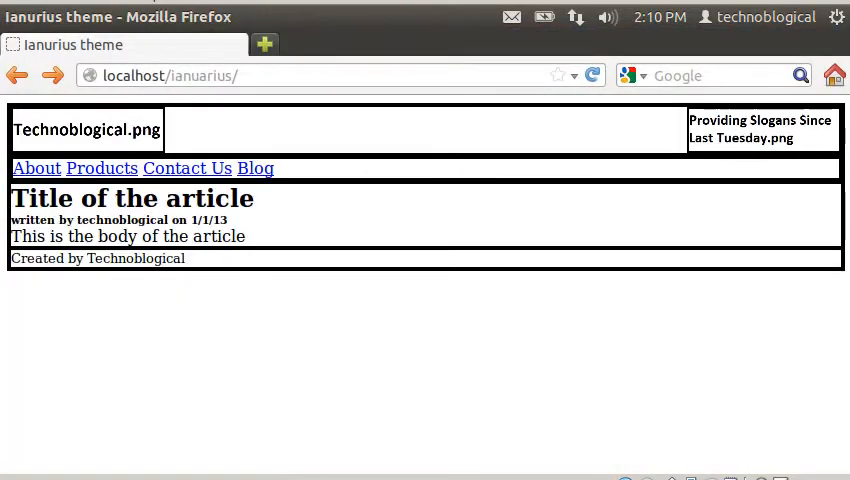
pyautogui.hotkey('alt', 'Tab')
pyautogui.press('Down')
pyautogui.press('End')
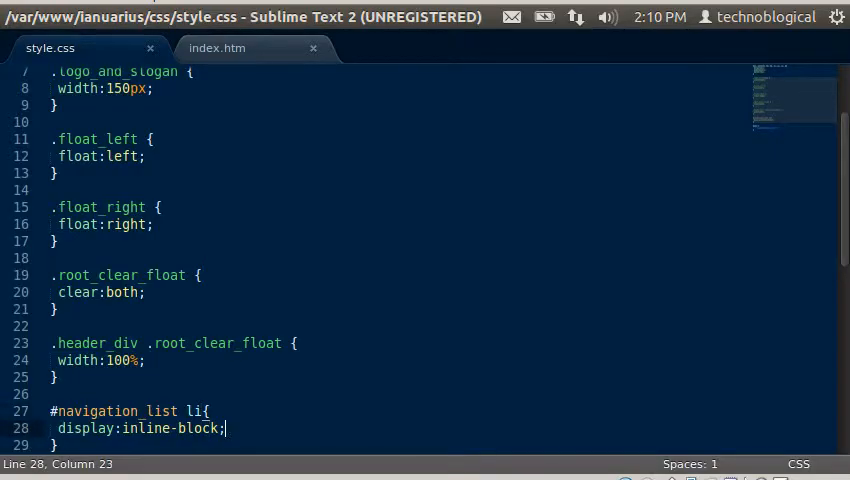
# - Add a margin:0px auto declaration to the #navigation_list li rule, trimming the duplicated values
pyautogui.press('Return')
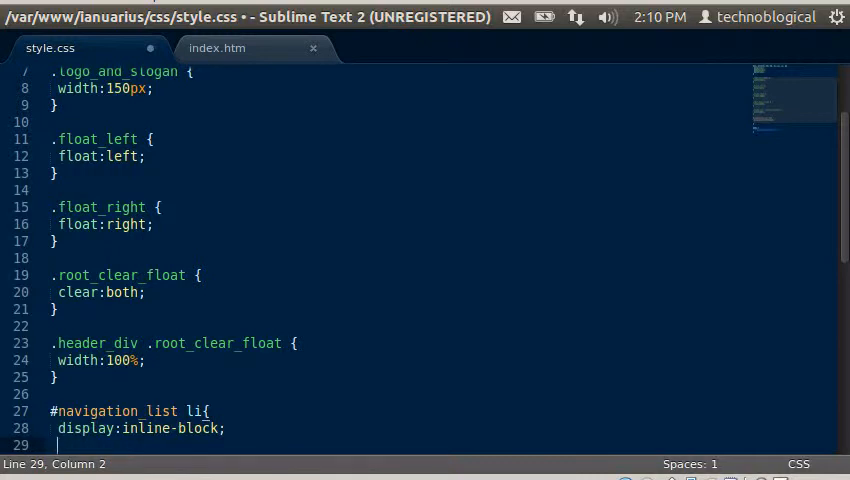
pyautogui.write('margin')
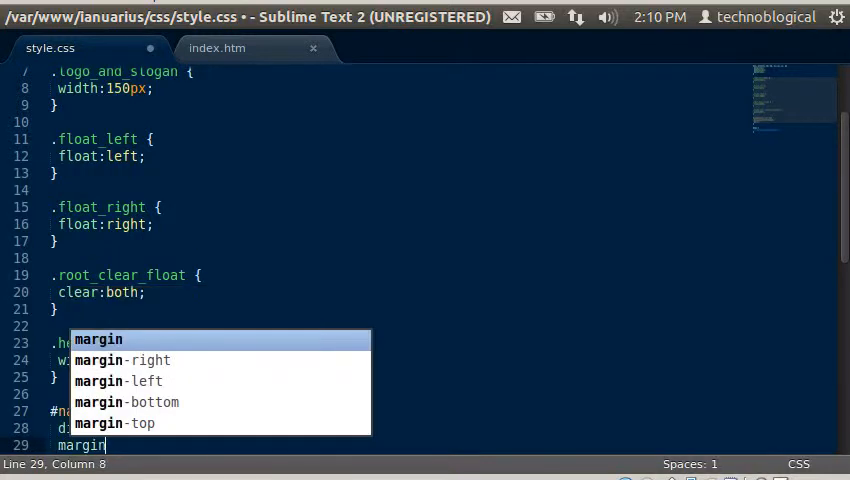
pyautogui.write(':')
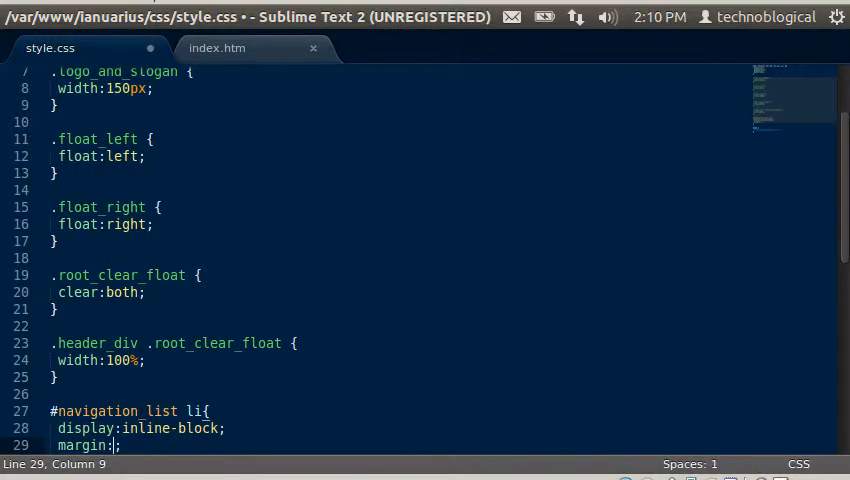
pyautogui.write('0px')
pyautogui.write(' a')
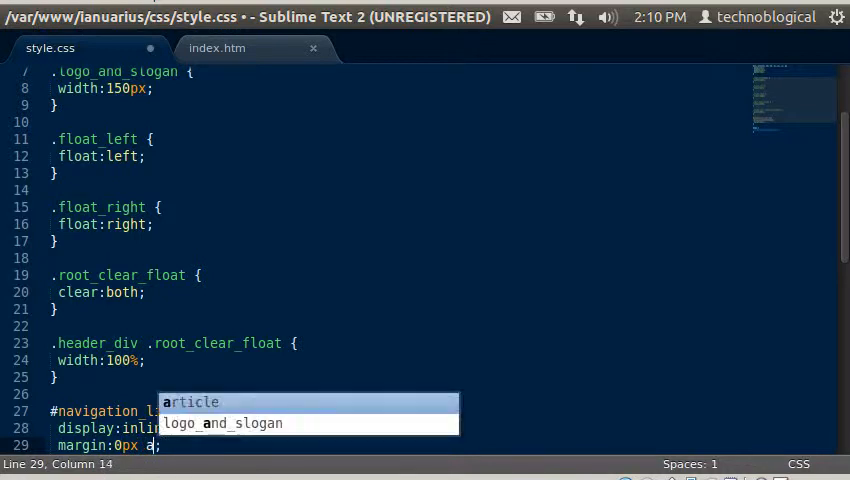
pyautogui.write('uto')
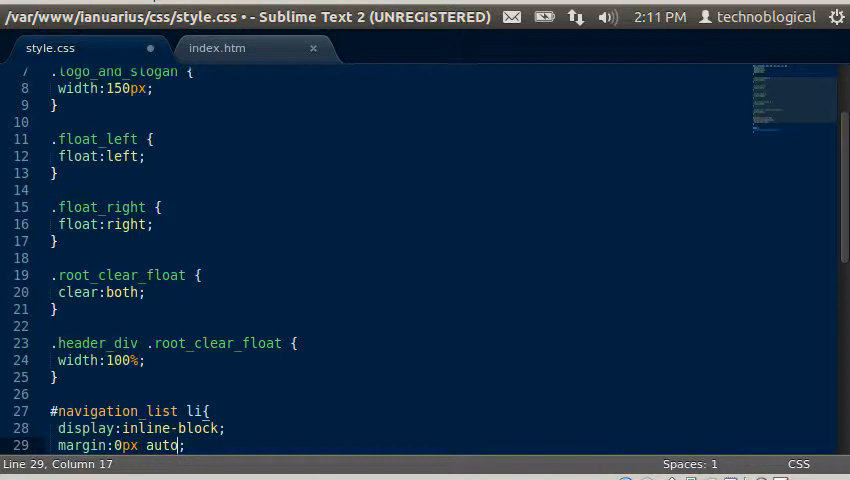
pyautogui.write(' 0px')
pyautogui.write(' au')
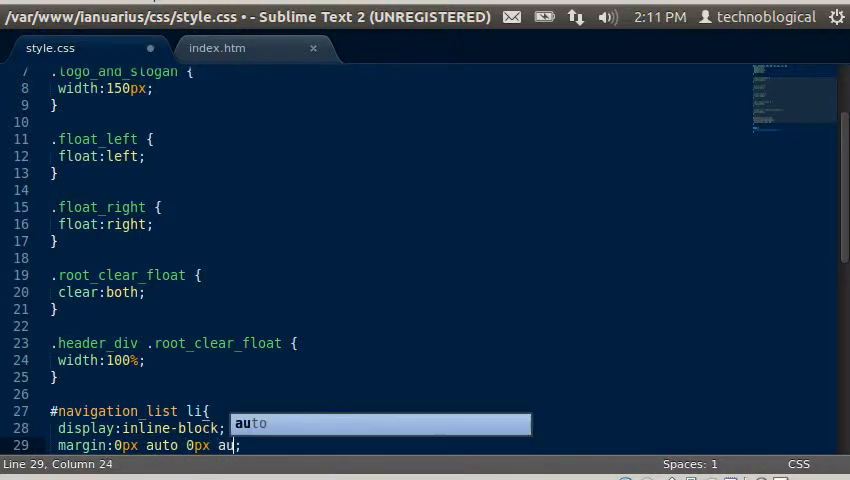
pyautogui.write('to')
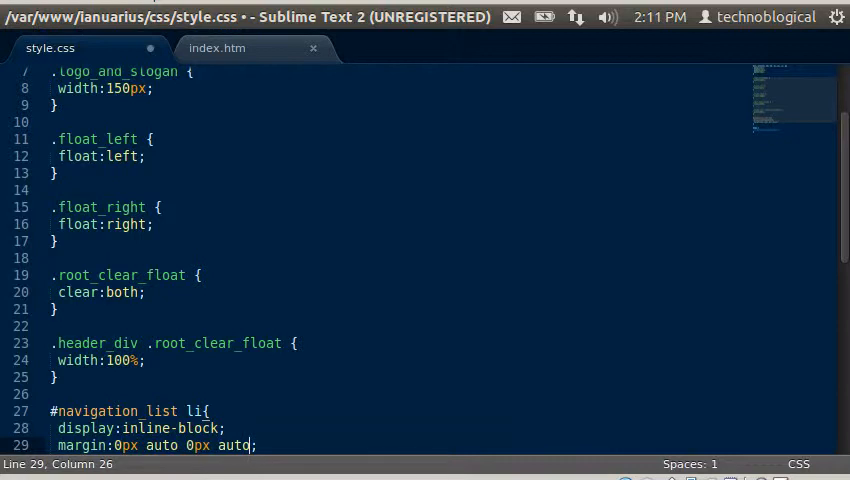
pyautogui.press('BackSpace')
pyautogui.press('BackSpace')
pyautogui.press('BackSpace')
pyautogui.press('BackSpace')
pyautogui.press('BackSpace')
pyautogui.press('BackSpace')
pyautogui.press('BackSpace')
pyautogui.press('Left')
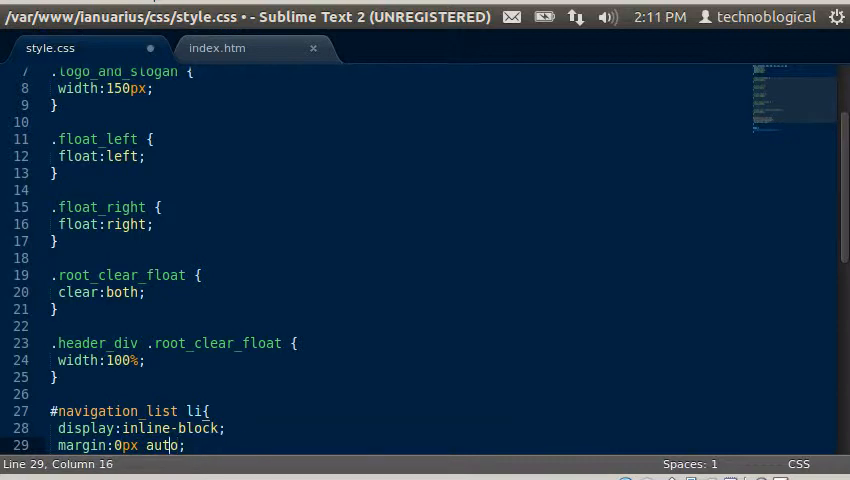
pyautogui.press('Left')
pyautogui.press('Left')
pyautogui.press('Left')
pyautogui.press('Left')
pyautogui.hotkey('shift', 'Right')
pyautogui.hotkey('shift', 'Right')
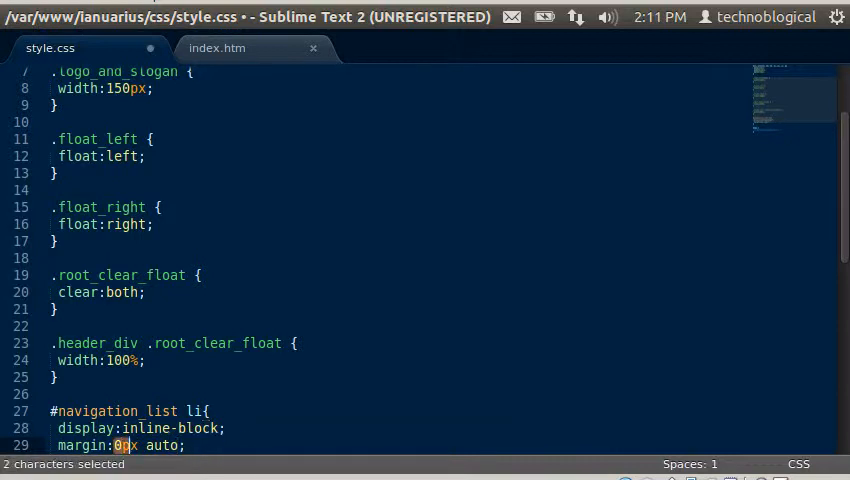
pyautogui.hotkey('shift', 'Right')
pyautogui.hotkey('shift', 'Right')
pyautogui.press('Right')
pyautogui.hotkey('shift', 'Right')
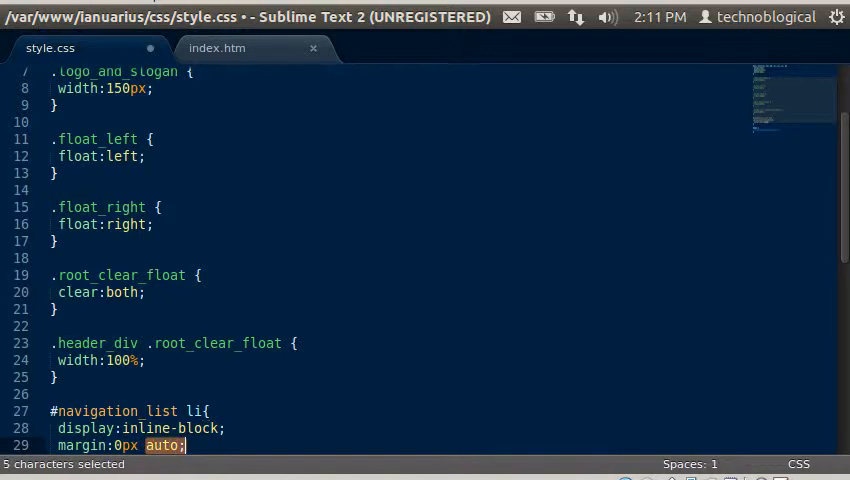
# - Save the stylesheet, check the preview, then review the li margin declaration back in Sublime
pyautogui.hotkey('ctrl', 's')
pyautogui.hotkey('alt', 'Tab')
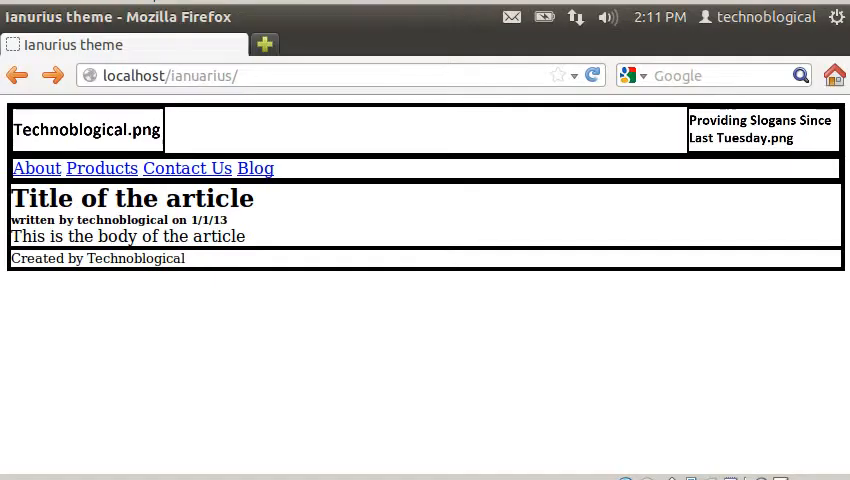
pyautogui.hotkey('alt', 'Tab')
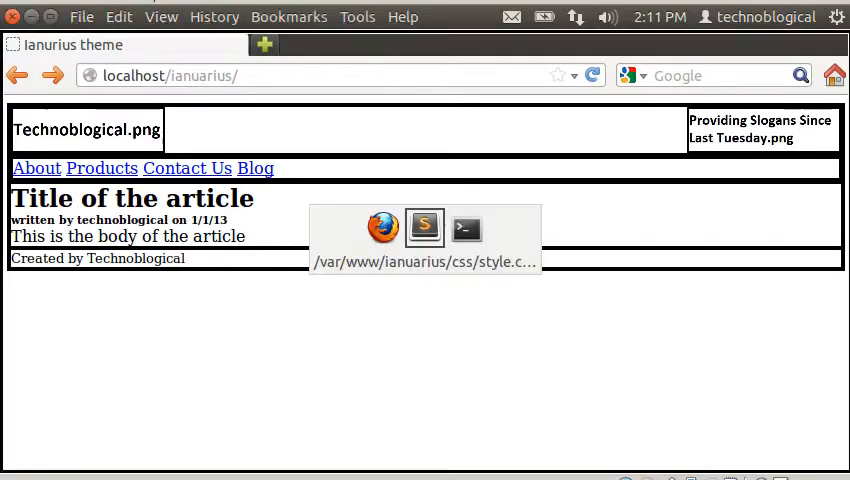
pyautogui.press('Left')
pyautogui.press('Left')
pyautogui.press('Left')
pyautogui.press('Left')
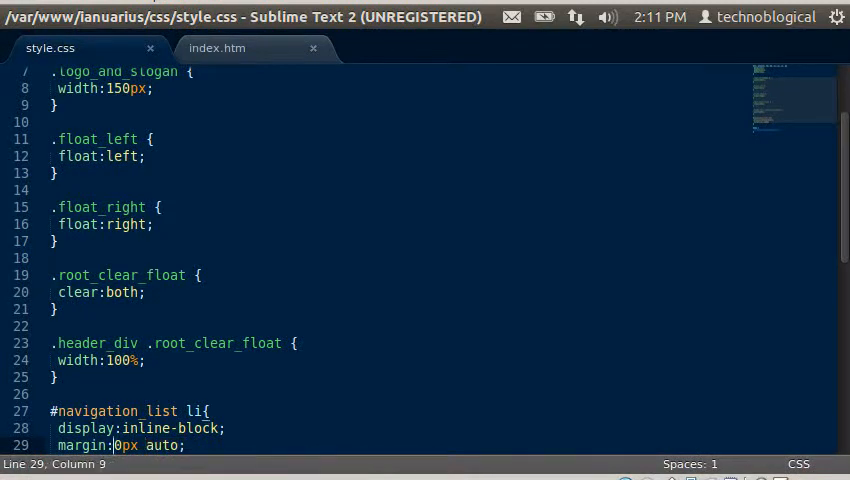
pyautogui.press('Left')
pyautogui.press('Right')
pyautogui.press('Right')
pyautogui.press('Right')
pyautogui.press('Right')
pyautogui.press('Right')
pyautogui.press('Right')
pyautogui.press('Right')
pyautogui.press('Right')
pyautogui.press('Right')
pyautogui.press('Right')
pyautogui.hotkey('shift', 'Left')
pyautogui.hotkey('shift', 'Left')
pyautogui.hotkey('shift', 'Left')
pyautogui.hotkey('shift', 'Left')
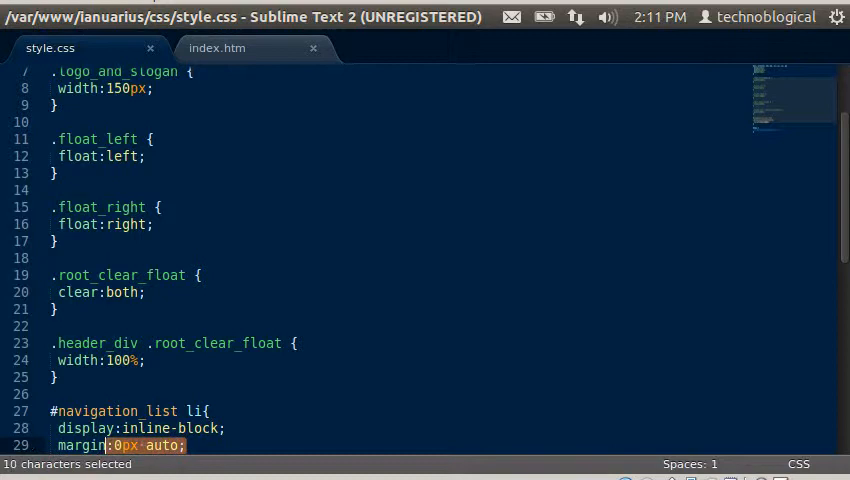
pyautogui.hotkey('shift', 'Left')
pyautogui.hotkey('shift', 'Left')
pyautogui.hotkey('shift', 'Left')
pyautogui.hotkey('shift', 'Left')
pyautogui.hotkey('shift', 'Left')
pyautogui.hotkey('shift', 'Left')
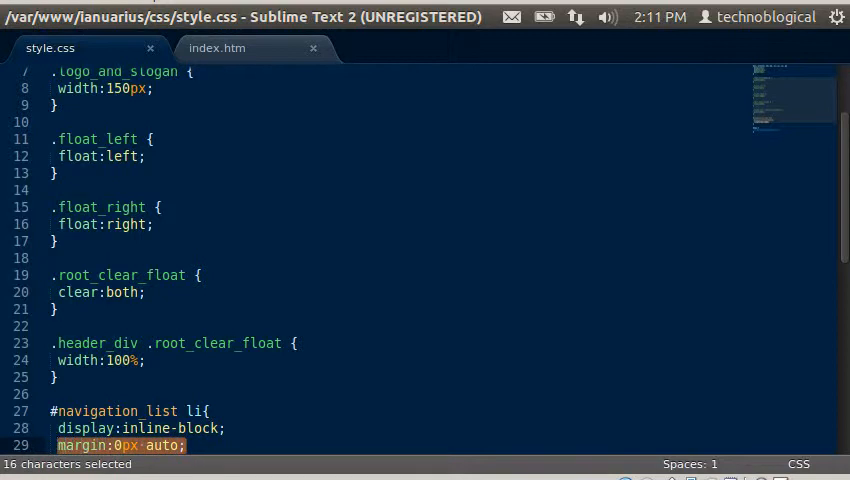
pyautogui.hotkey('shift', 'Left')
# - Change the #navigation_list li margin from 0px auto to 0px 10px, save and reload the Firefox preview
pyautogui.press('Up')
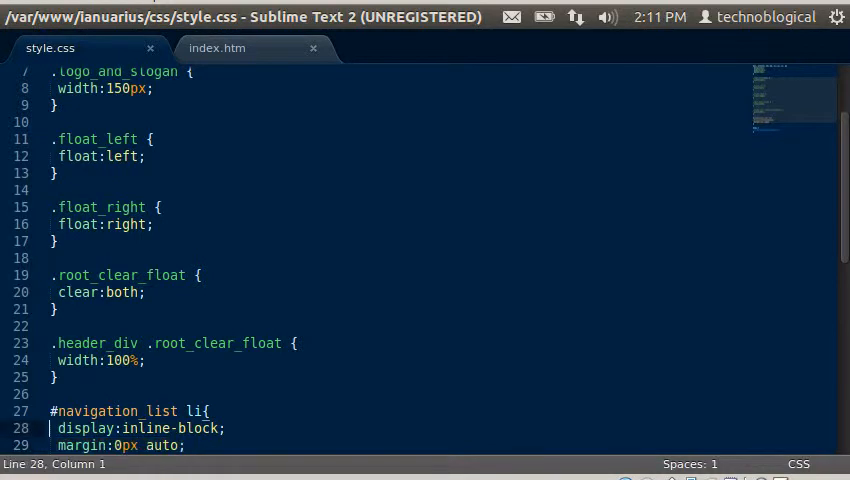
pyautogui.press('Up')
pyautogui.hotkey('shift', 'Right')
pyautogui.hotkey('shift', 'Right')
pyautogui.hotkey('shift', 'Right')
pyautogui.hotkey('shift', 'Right')
pyautogui.hotkey('shift', 'Right')
pyautogui.hotkey('shift', 'Right')
pyautogui.hotkey('shift', 'Right')
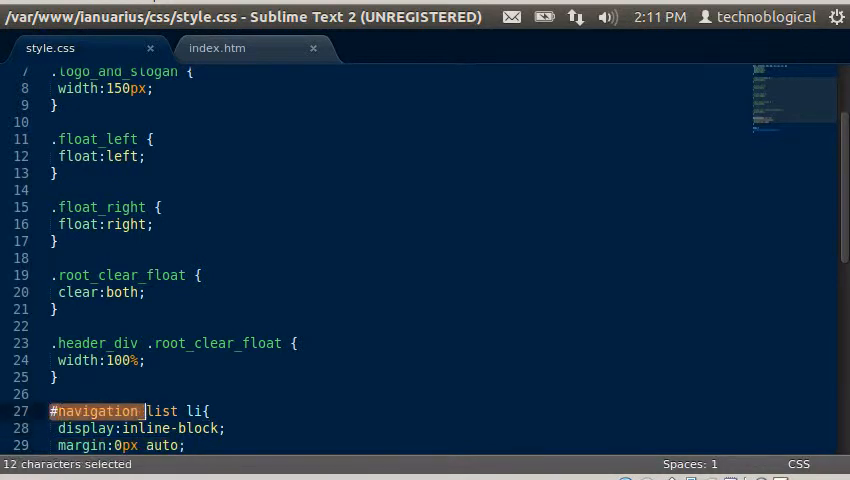
pyautogui.hotkey('shift', 'Right')
pyautogui.hotkey('shift', 'Right')
pyautogui.hotkey('shift', 'Right')
pyautogui.press('Down')
pyautogui.press('Down')
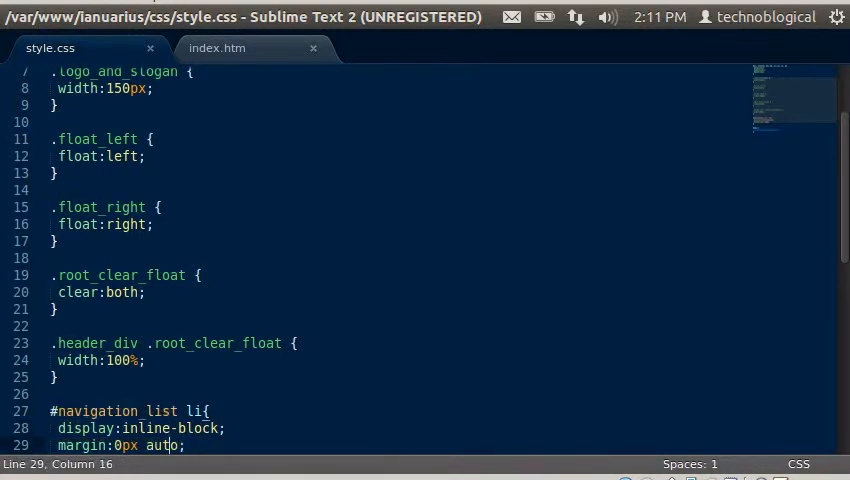
pyautogui.press('Right')
pyautogui.press('BackSpace')
pyautogui.press('BackSpace')
pyautogui.press('BackSpace')
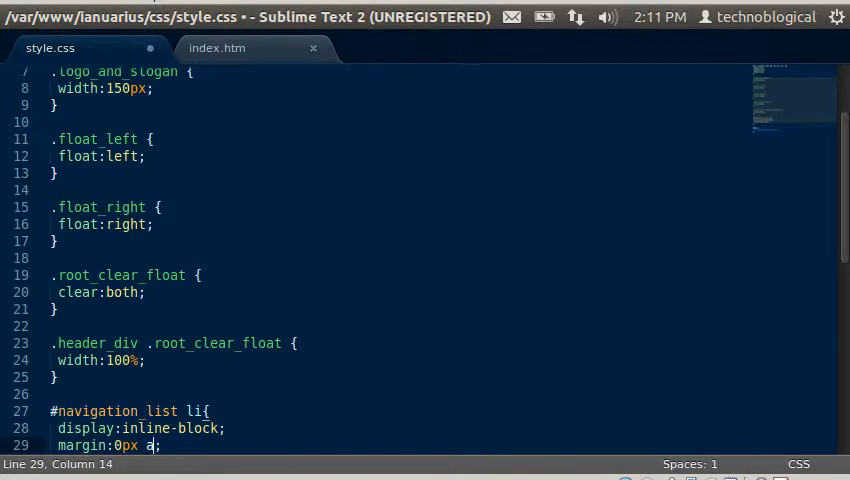
pyautogui.press('BackSpace')
pyautogui.write('10px')
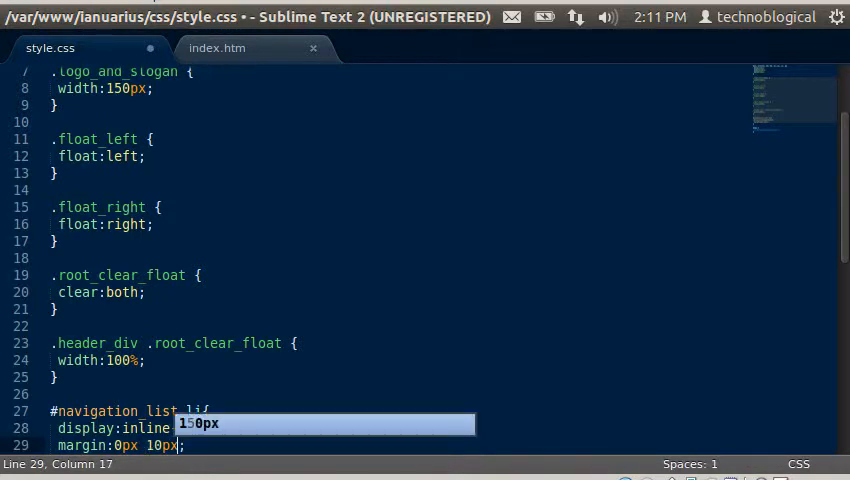
pyautogui.hotkey('ctrl', 's')
pyautogui.hotkey('alt', 'Tab')
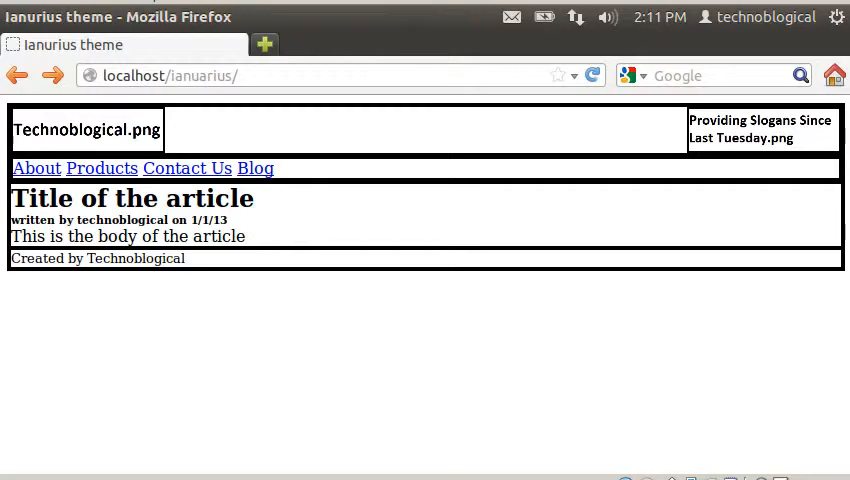
pyautogui.press('F5')
pyautogui.hotkey('alt', 'Tab')
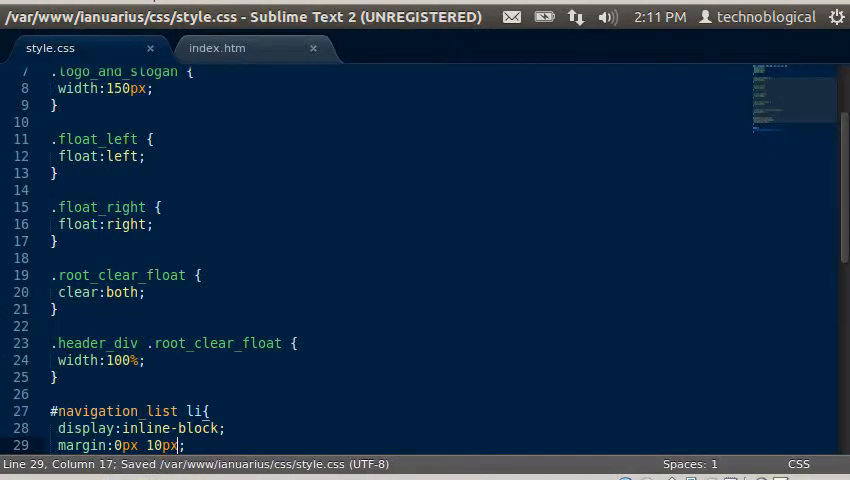
pyautogui.press('Up')
# - Copy the #navigation_list selector and start a new empty #navigation_list rule above the li rule
pyautogui.press('Down')
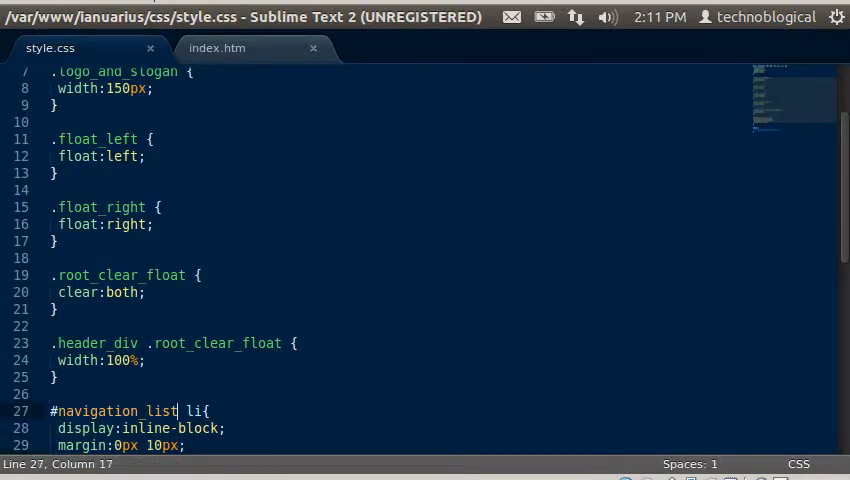
pyautogui.press('Left')
pyautogui.press('Left')
pyautogui.press('Right')
pyautogui.press('Right')
pyautogui.hotkey('shift', 'Left')
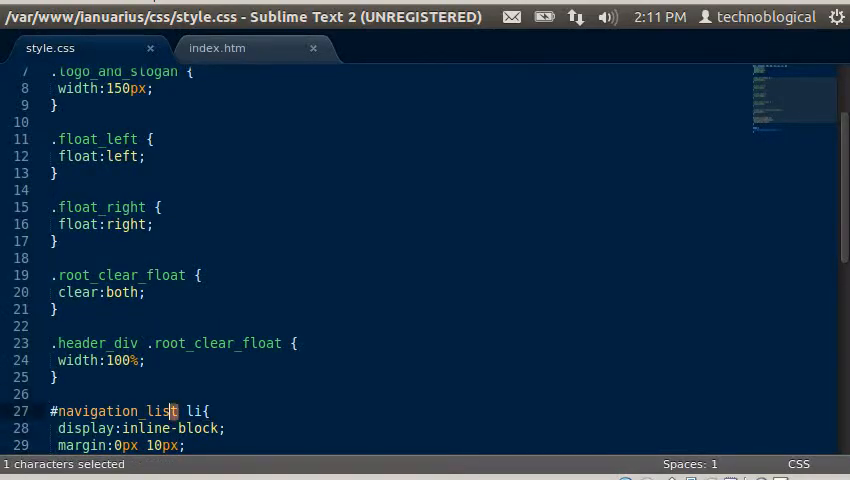
pyautogui.hotkey('ctrl', 'shift', 'Left')
pyautogui.hotkey('shift', 'Left')
pyautogui.hotkey('ctrl', 'c')
pyautogui.press('Up')
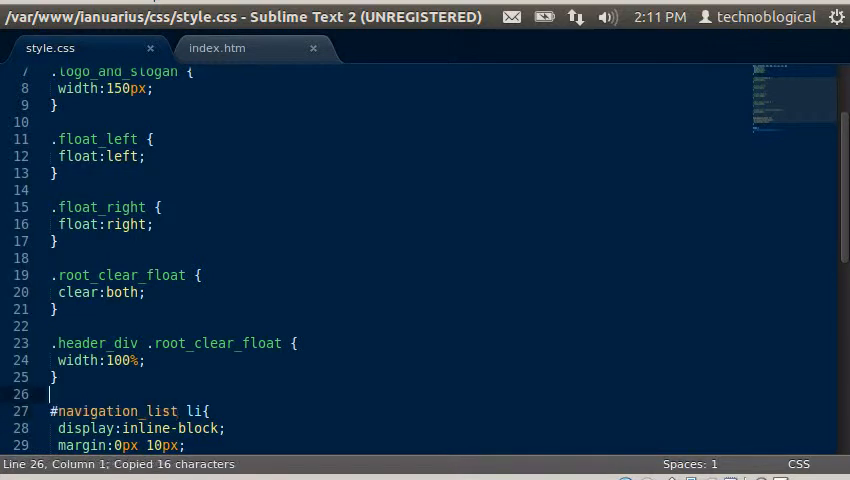
pyautogui.press('Return')
pyautogui.press('Return')
pyautogui.press('Up')
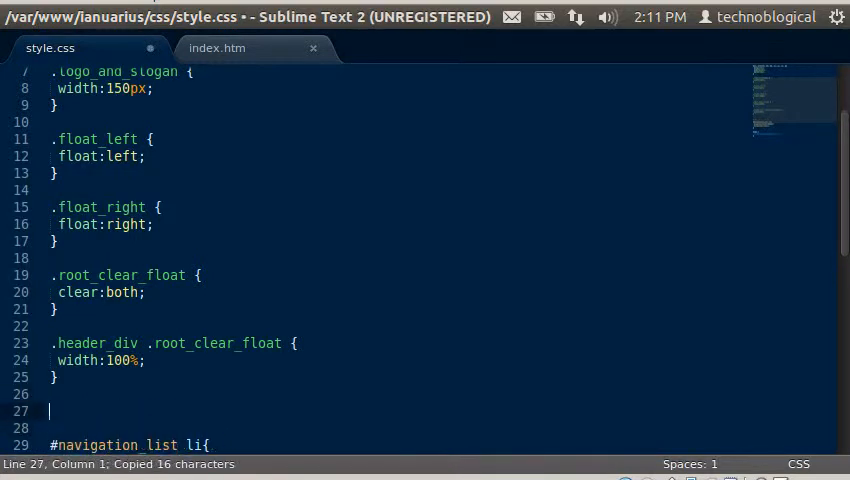
pyautogui.hotkey('ctrl', 'v')
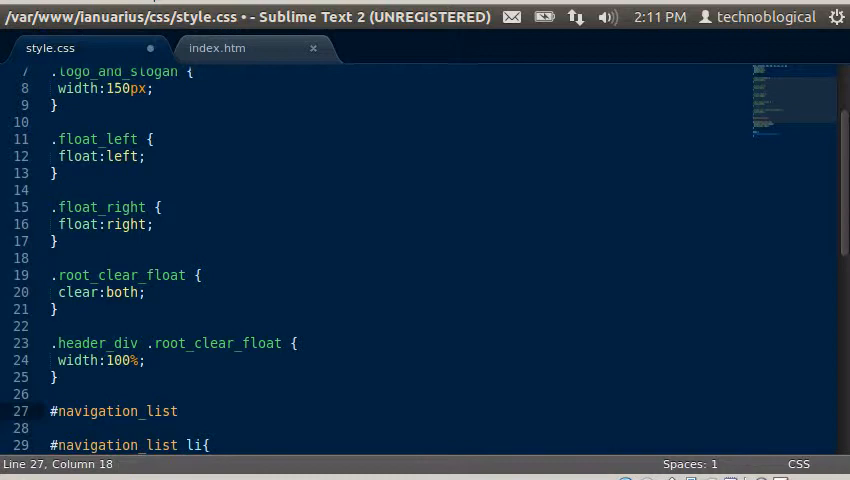
pyautogui.write('{')
pyautogui.press('Return')
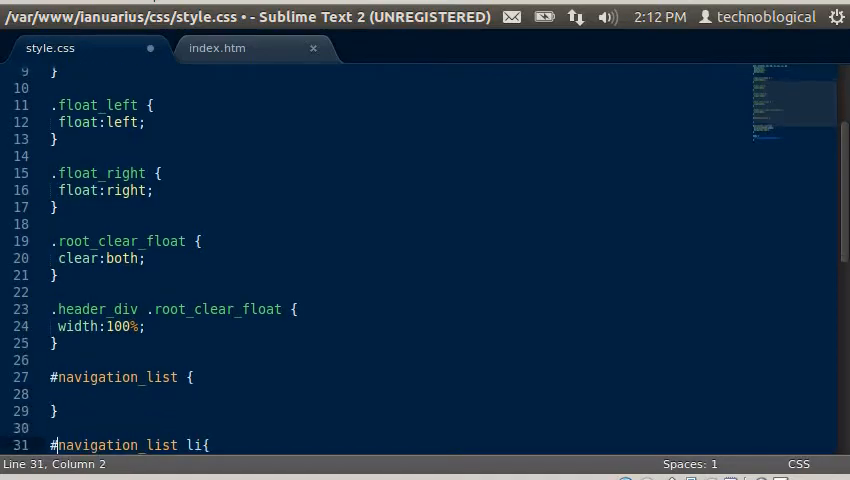
# - Copy the margin:0px 10px declaration into the new #navigation_list rule, save and reload the preview
pyautogui.press('Down')
pyautogui.hotkey('shift', 'Right')
pyautogui.hotkey('shift', 'Right')
pyautogui.hotkey('shift', 'Right')
pyautogui.hotkey('shift', 'Right')
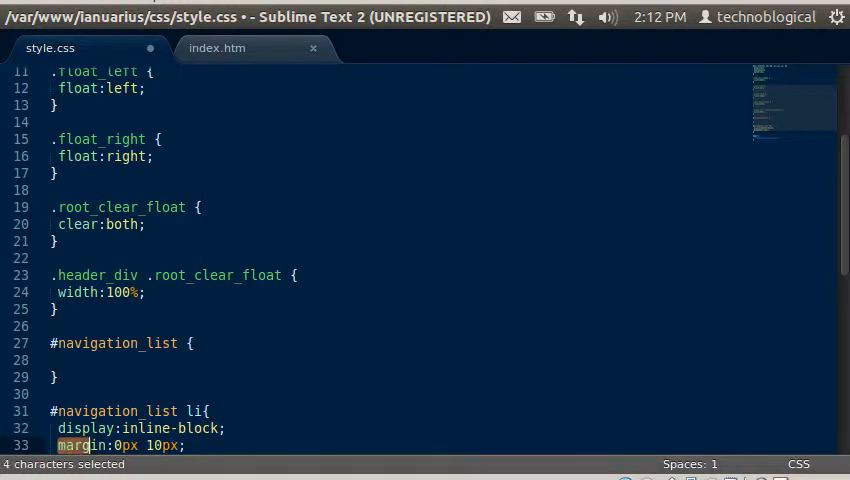
pyautogui.hotkey('shift', 'Right')
pyautogui.hotkey('shift', 'Right')
pyautogui.hotkey('shift', 'Right')
pyautogui.hotkey('shift', 'Right')
pyautogui.hotkey('shift', 'Right')
pyautogui.hotkey('shift', 'Right')
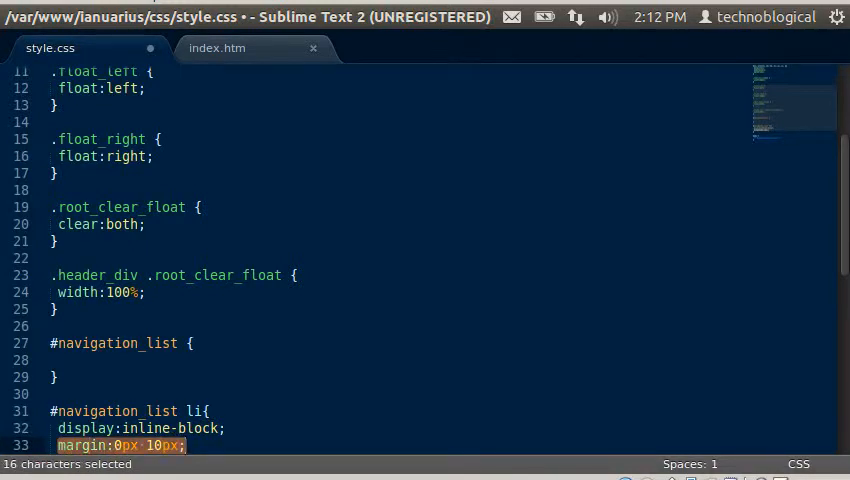
pyautogui.hotkey('ctrl', 'c')
pyautogui.press('Up')
pyautogui.press('Up')
pyautogui.press('Up')
pyautogui.press('Up')
pyautogui.press('Up')
pyautogui.press('Right')
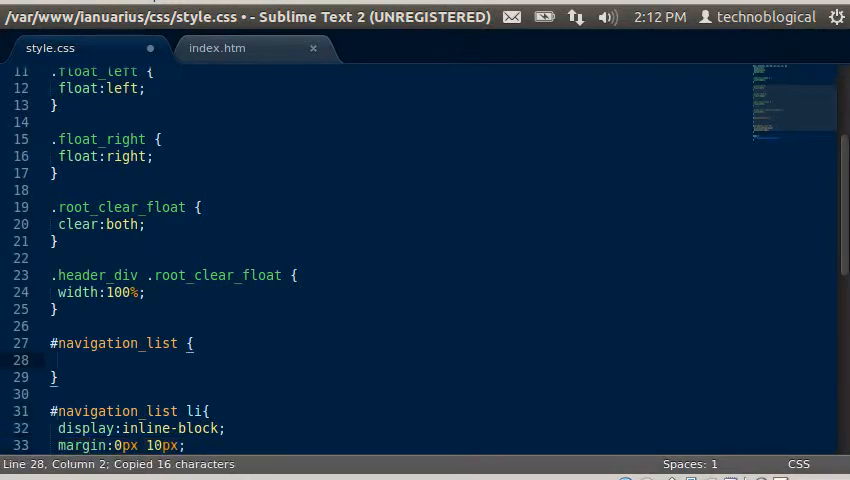
pyautogui.hotkey('ctrl', 'v')
pyautogui.hotkey('ctrl', 's')
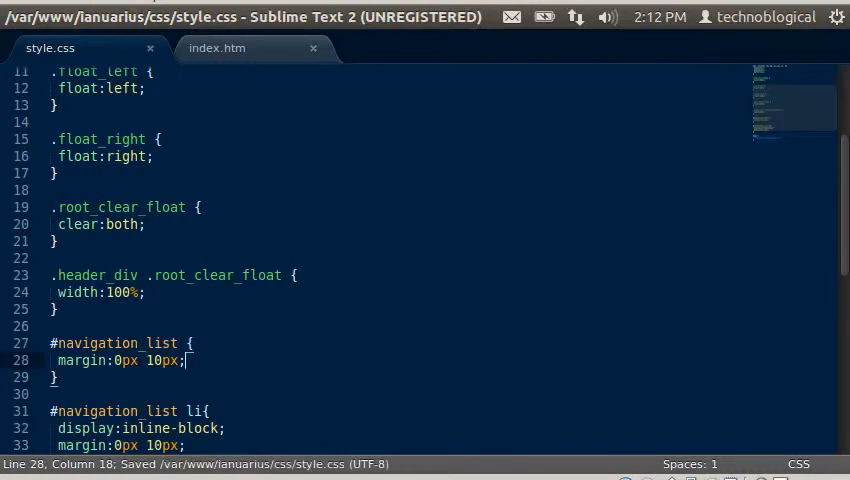
pyautogui.hotkey('alt', 'Tab')
pyautogui.press('F5')
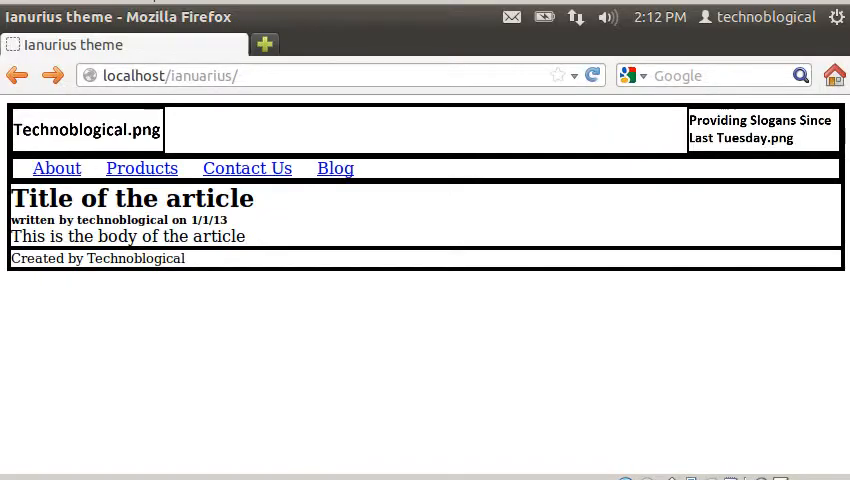
# - Back in style.css, start editing the #navigation_list margin line, undoing an accidental property-name erase
pyautogui.hotkey('alt', 'Tab')
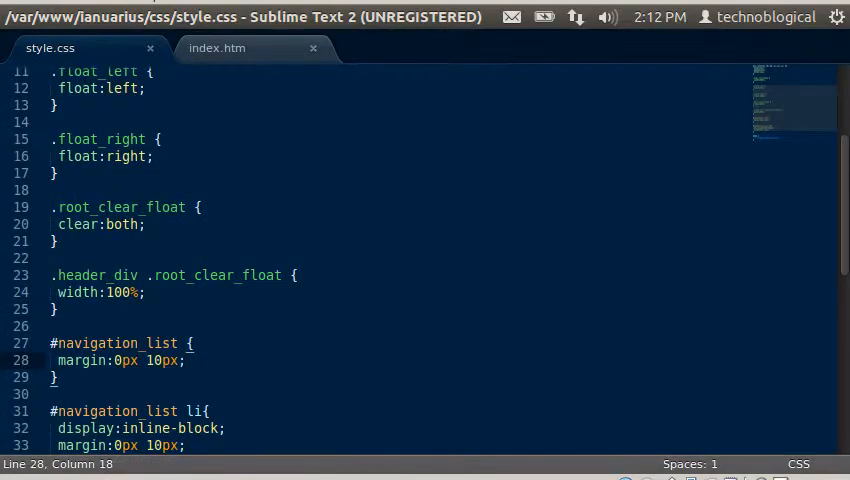
pyautogui.press('Return')
pyautogui.press('Return')
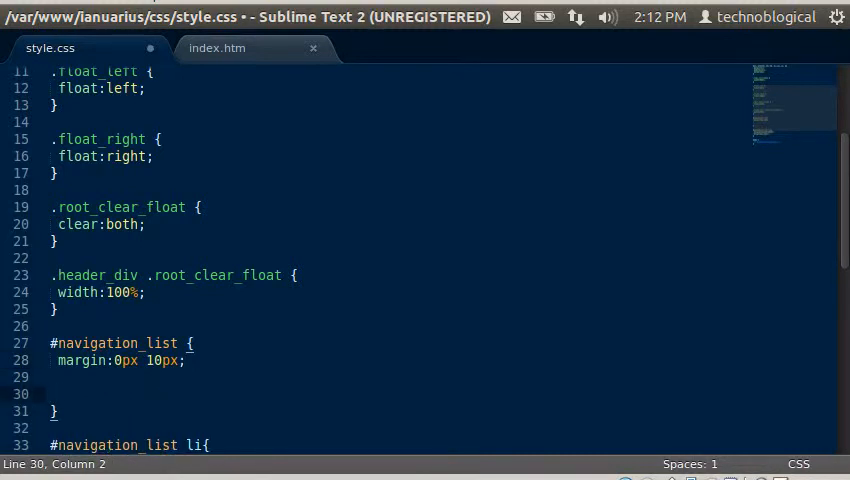
pyautogui.press('BackSpace')
pyautogui.press('BackSpace')
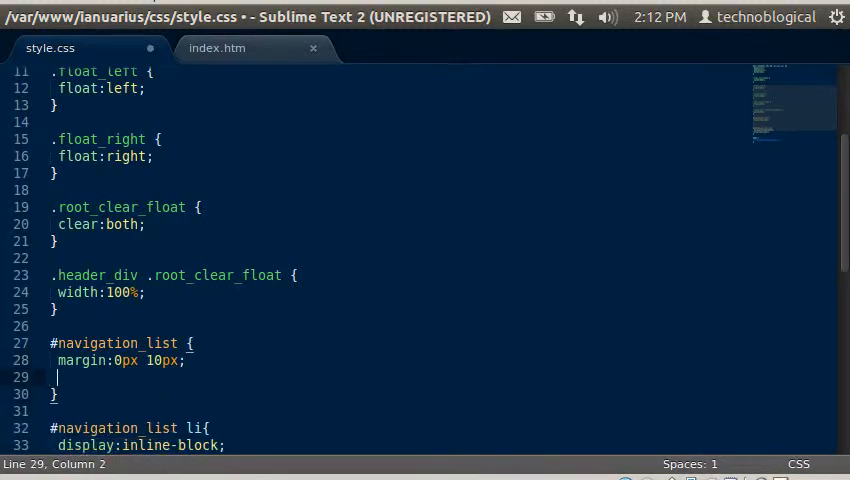
pyautogui.write('width')
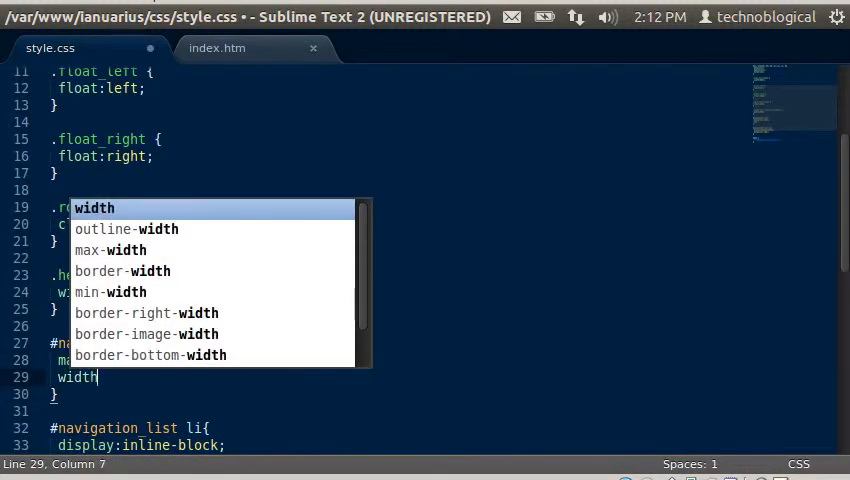
pyautogui.write(':100')
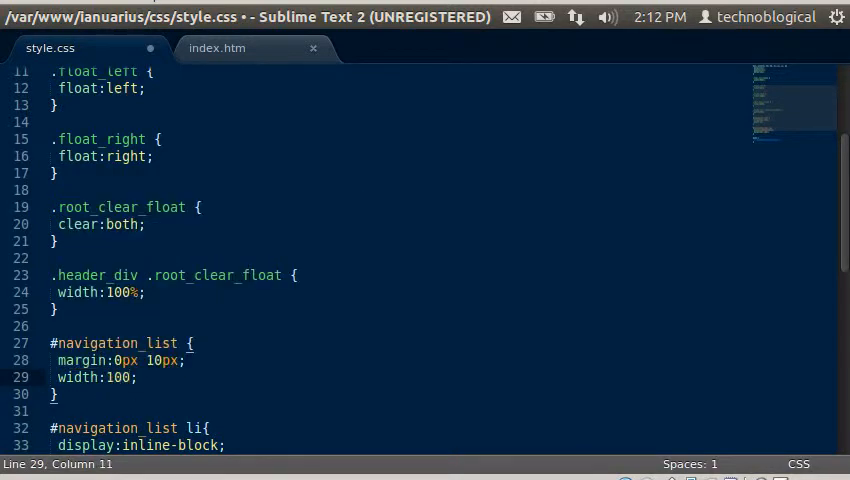
pyautogui.write('%')
pyautogui.press('Up')
pyautogui.press('Left')
pyautogui.press('Left')
pyautogui.press('Left')
pyautogui.press('Left')
pyautogui.press('BackSpace')
pyautogui.press('BackSpace')
pyautogui.press('BackSpace')
pyautogui.press('BackSpace')
pyautogui.press('BackSpace')
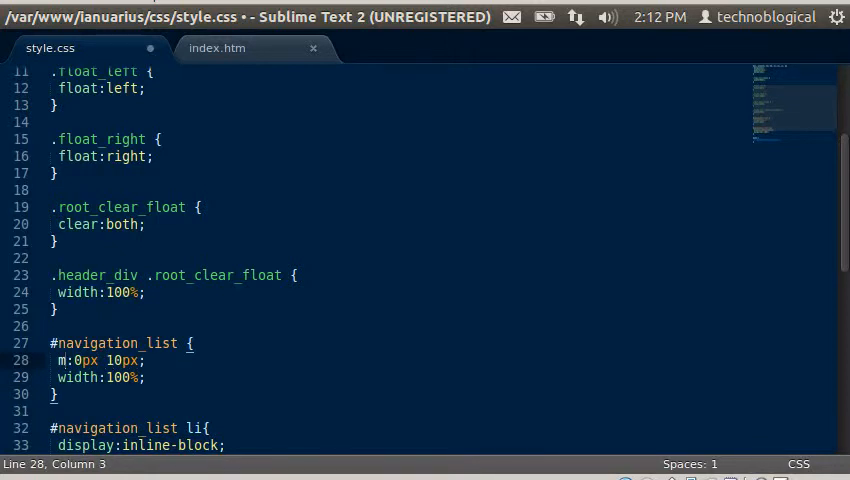
pyautogui.press('BackSpace')
pyautogui.write('p')
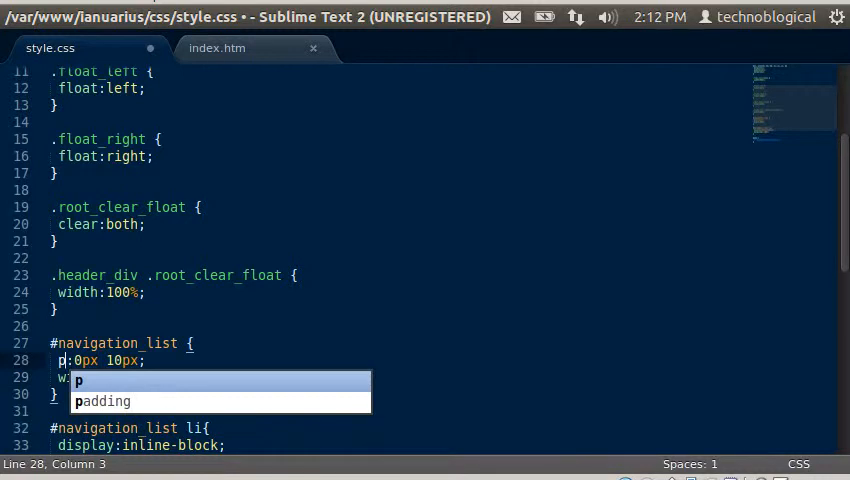
pyautogui.hotkey('ctrl', 'z')
pyautogui.hotkey('ctrl', 'z')
pyautogui.press('Right')
pyautogui.press('Right')
pyautogui.press('Right')
pyautogui.press('Right')
pyautogui.press('Right')
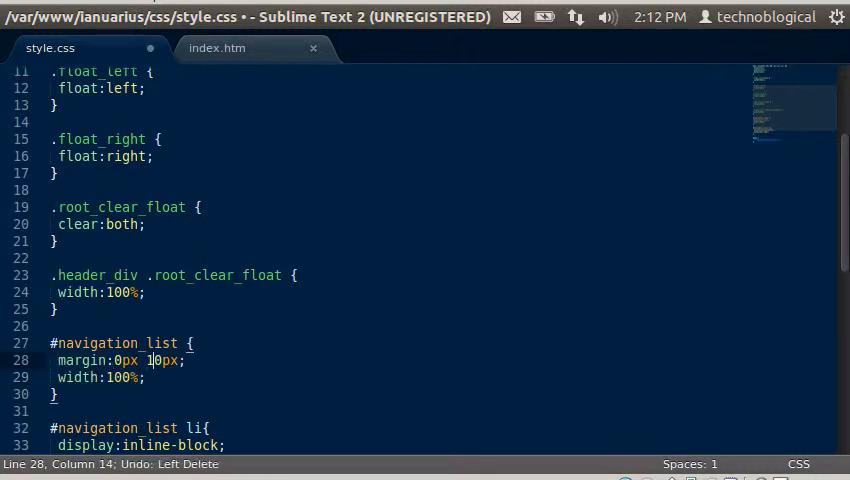
pyautogui.press('Right')
pyautogui.press('Right')
# - Change the #navigation_list margin to 0px auto and delete its width declaration
pyautogui.press('BackSpace')
pyautogui.press('BackSpace')
pyautogui.write('au')
pyautogui.write('to')
pyautogui.press('Down')
pyautogui.press('Up')
pyautogui.press('Right')
pyautogui.press('Right')
pyautogui.press('Right')
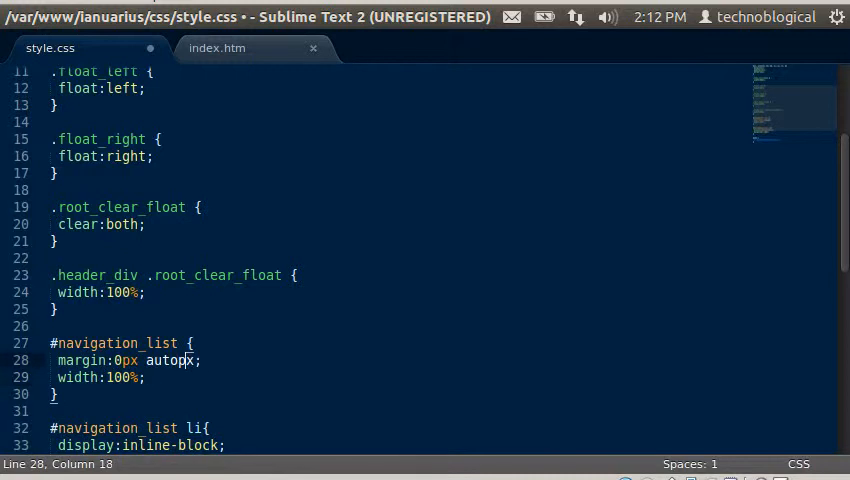
pyautogui.press('Right')
pyautogui.press('BackSpace')
pyautogui.press('BackSpace')
pyautogui.press('Down')
pyautogui.press('BackSpace')
pyautogui.press('BackSpace')
pyautogui.press('BackSpace')
pyautogui.press('BackSpace')
pyautogui.press('BackSpace')
pyautogui.press('BackSpace')
pyautogui.press('BackSpace')
pyautogui.press('BackSpace')
pyautogui.press('BackSpace')
pyautogui.press('BackSpace')
pyautogui.press('BackSpace')
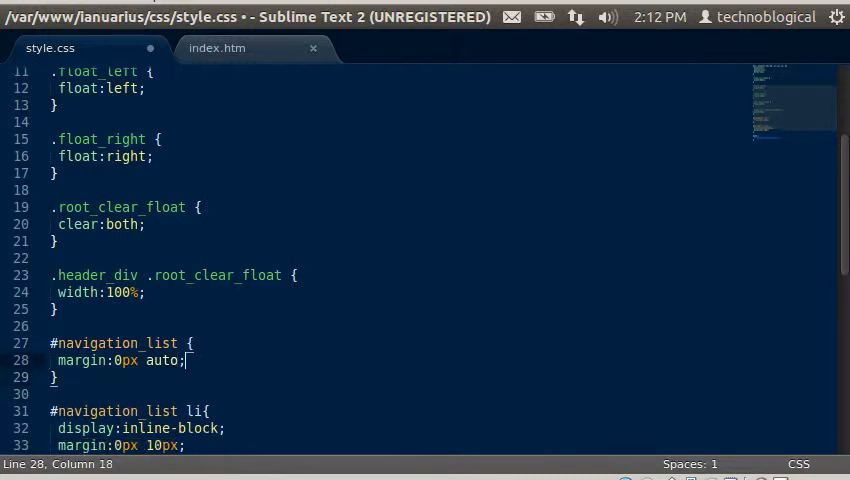
# - Save the stylesheet, reload the centered nav in Firefox, and return to Sublime
pyautogui.hotkey('ctrl', 's')
pyautogui.hotkey('alt', 'Tab')
pyautogui.press('F5')
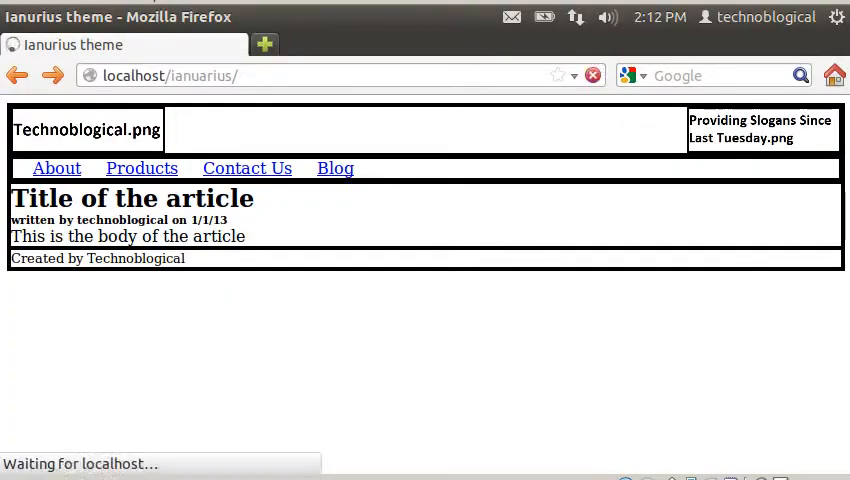
pyautogui.hotkey('alt', 'Tab')
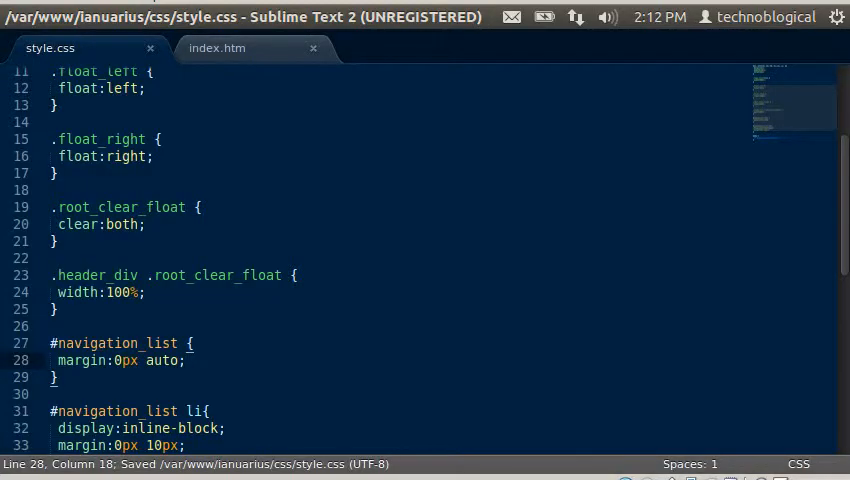
pyautogui.press('Return')
pyautogui.write('width')
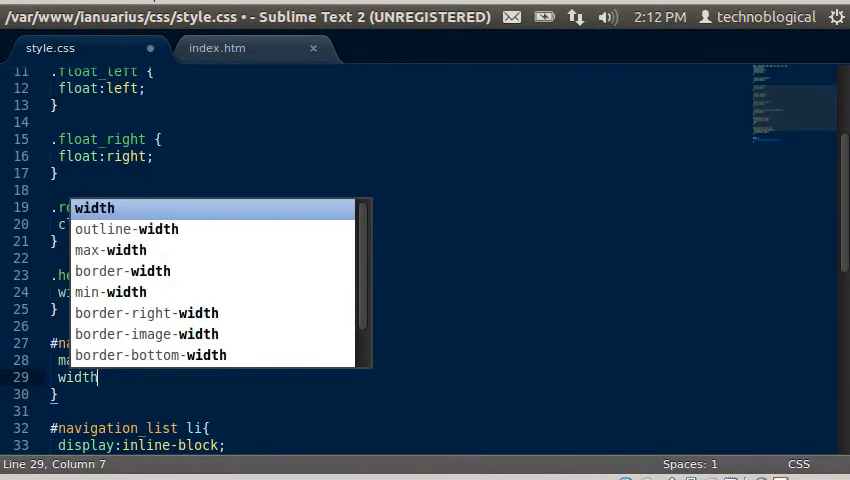
pyautogui.write(':;')
pyautogui.press('Left')
pyautogui.write('100')
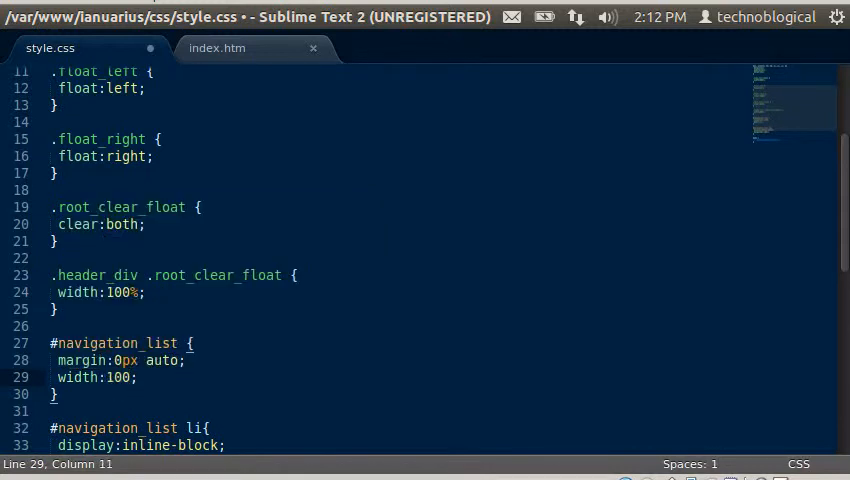
pyautogui.write('%')
pyautogui.hotkey('ctrl', 's')
pyautogui.hotkey('alt', 'Tab')
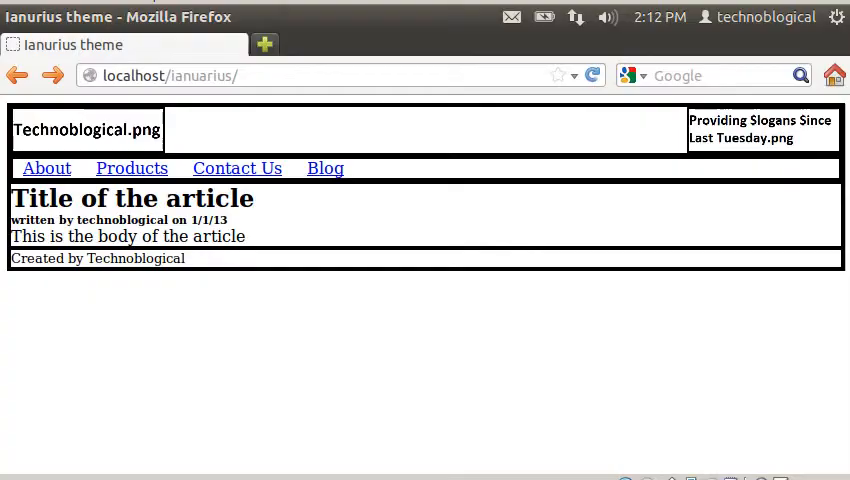
pyautogui.hotkey('alt', 'Tab')
pyautogui.press('End')
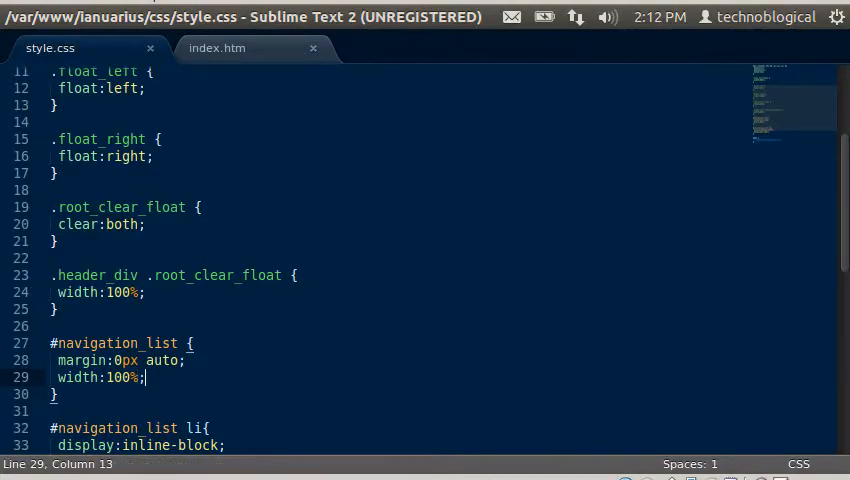
pyautogui.press('BackSpace')
pyautogui.press('BackSpace')
pyautogui.press('BackSpace')
pyautogui.press('BackSpace')
pyautogui.press('BackSpace')
pyautogui.press('BackSpace')
pyautogui.press('BackSpace')
pyautogui.press('BackSpace')
pyautogui.press('BackSpace')
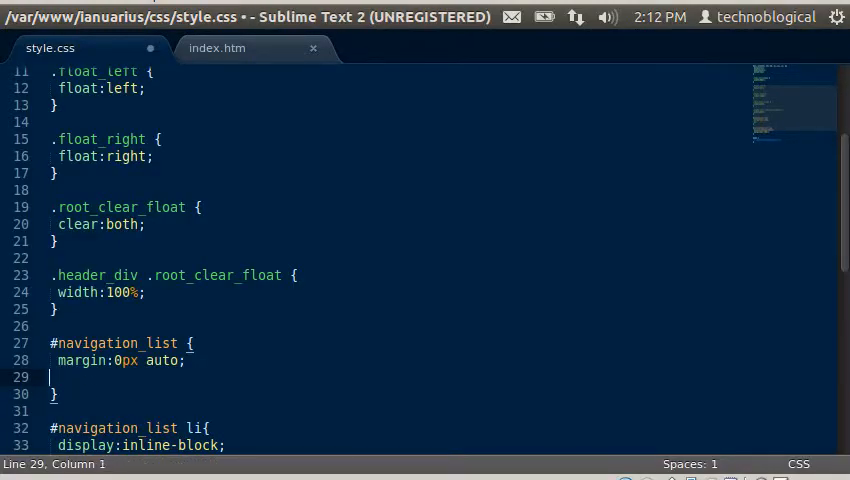
pyautogui.press('BackSpace')
pyautogui.hotkey('ctrl', 's')
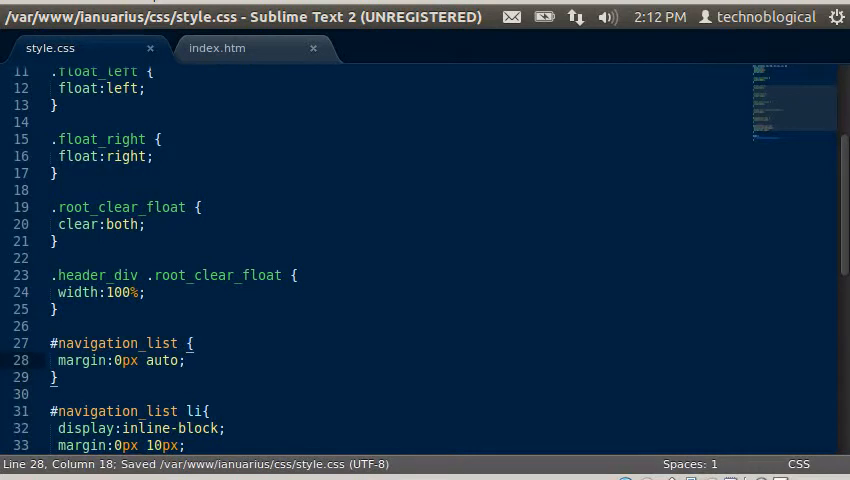